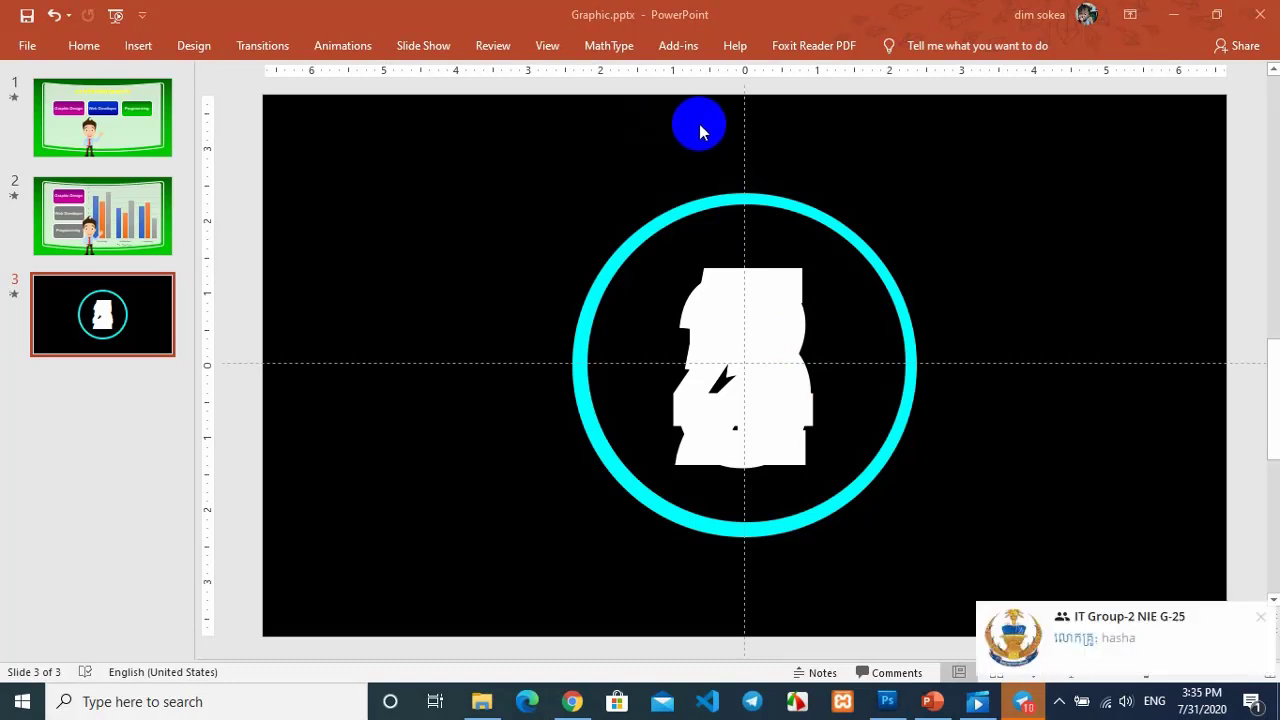
Preview the countdown slide show, then return to editing with slide 3 selected
left_click(1258, 616)
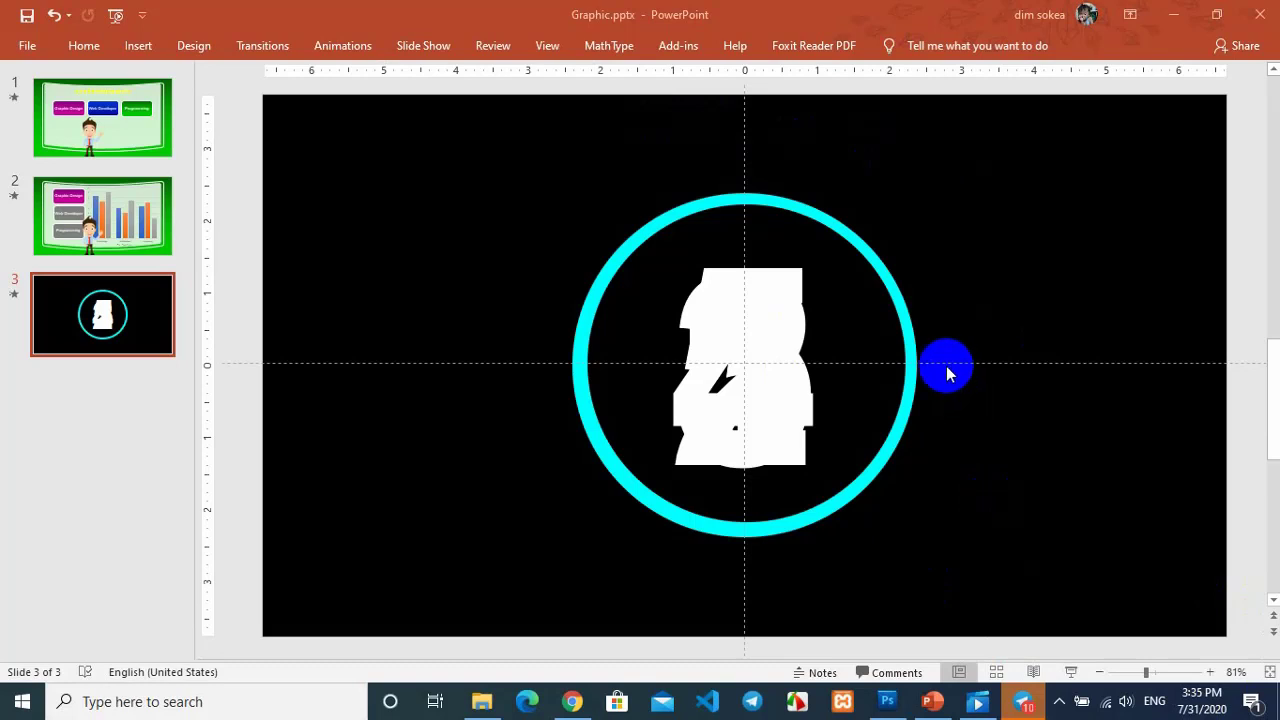
left_click(1071, 672)
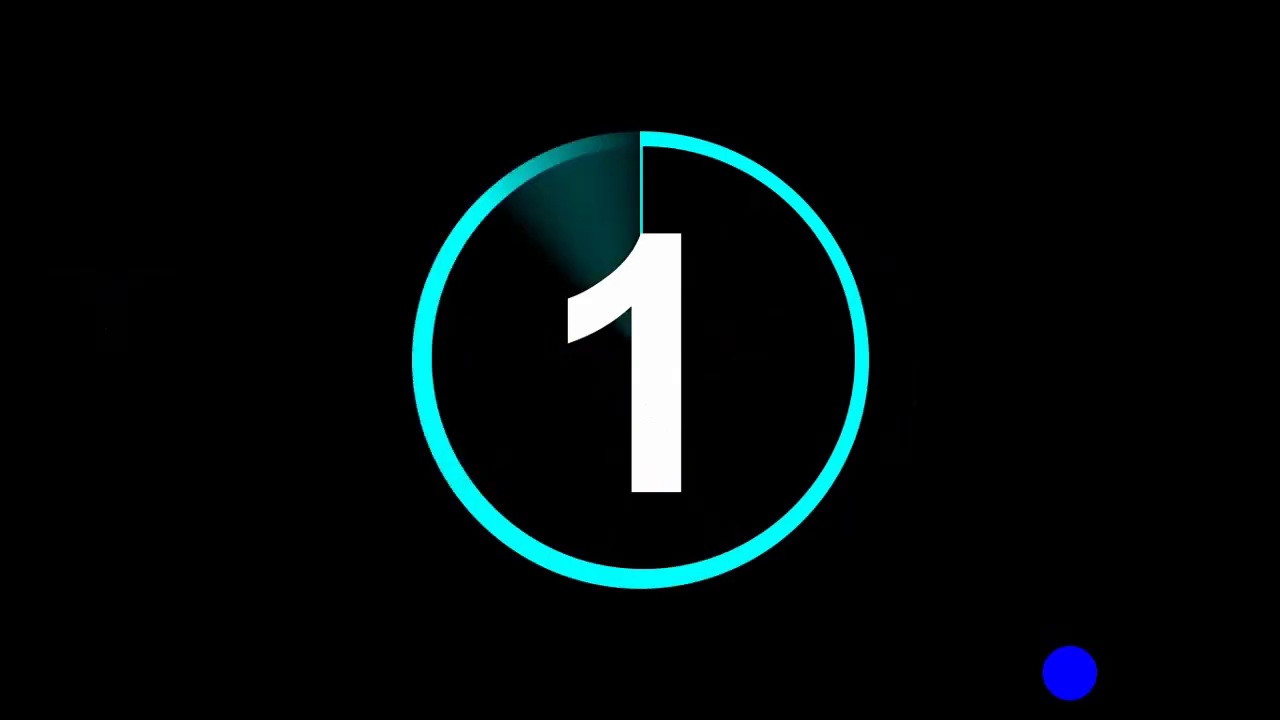
left_click(1071, 681)
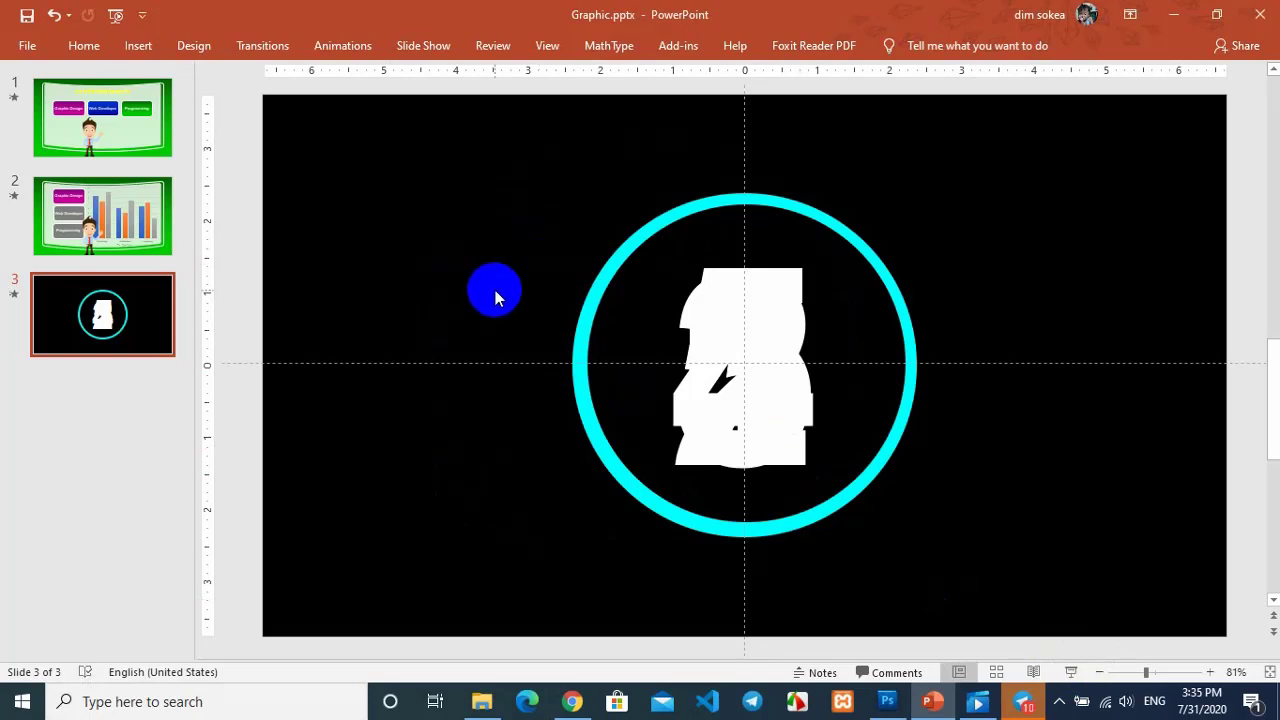
left_click(166, 336)
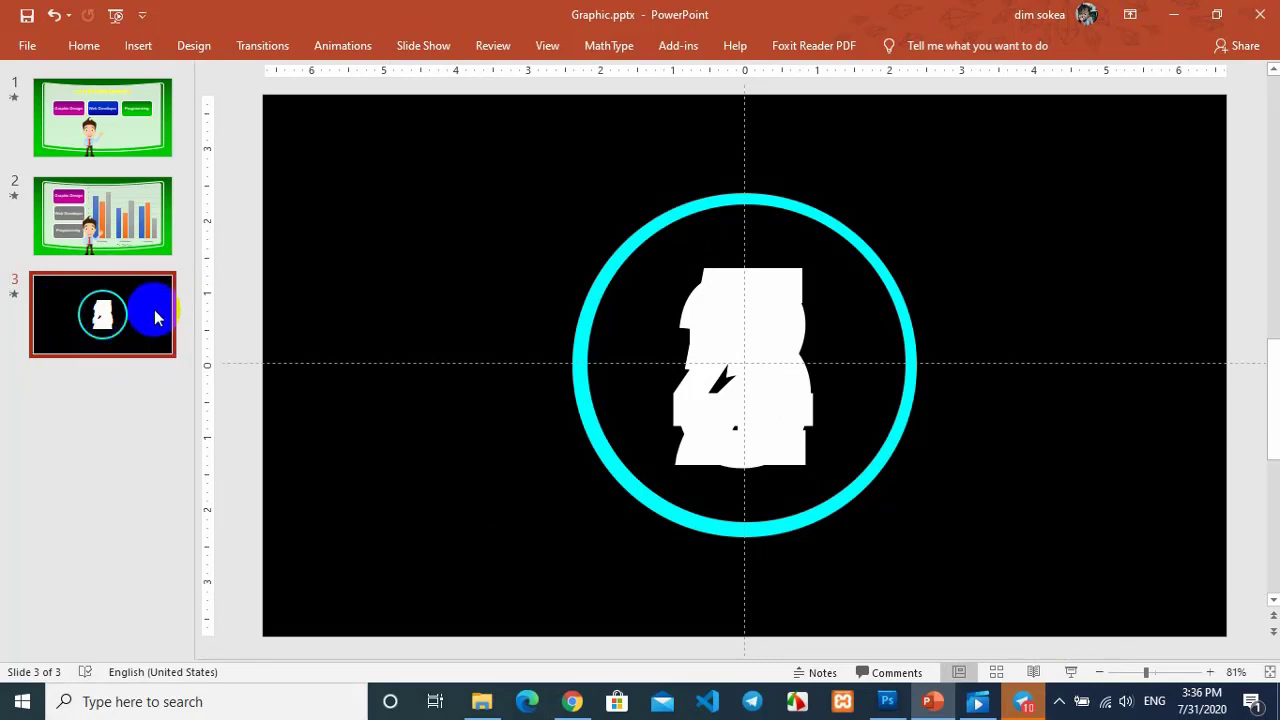
Add a Blank-layout slide after slide 3 and keep the ribbon permanently shown
left_click(85, 47)
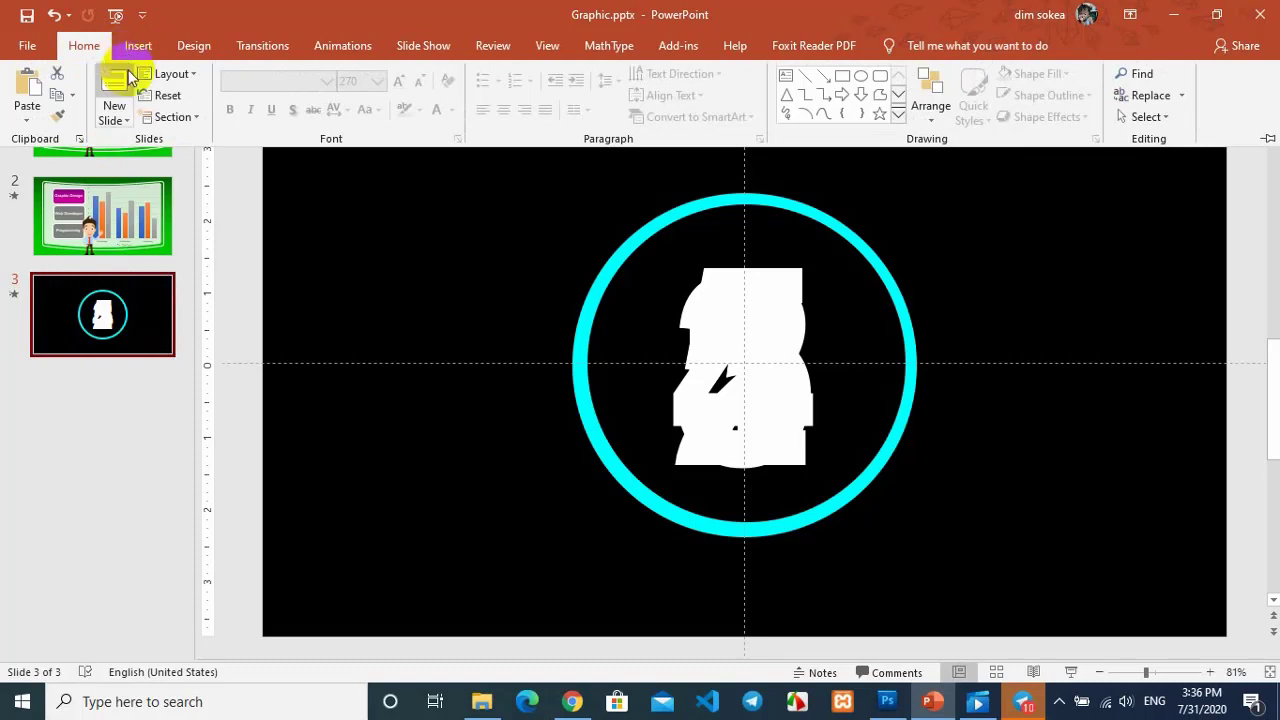
left_click(119, 118)
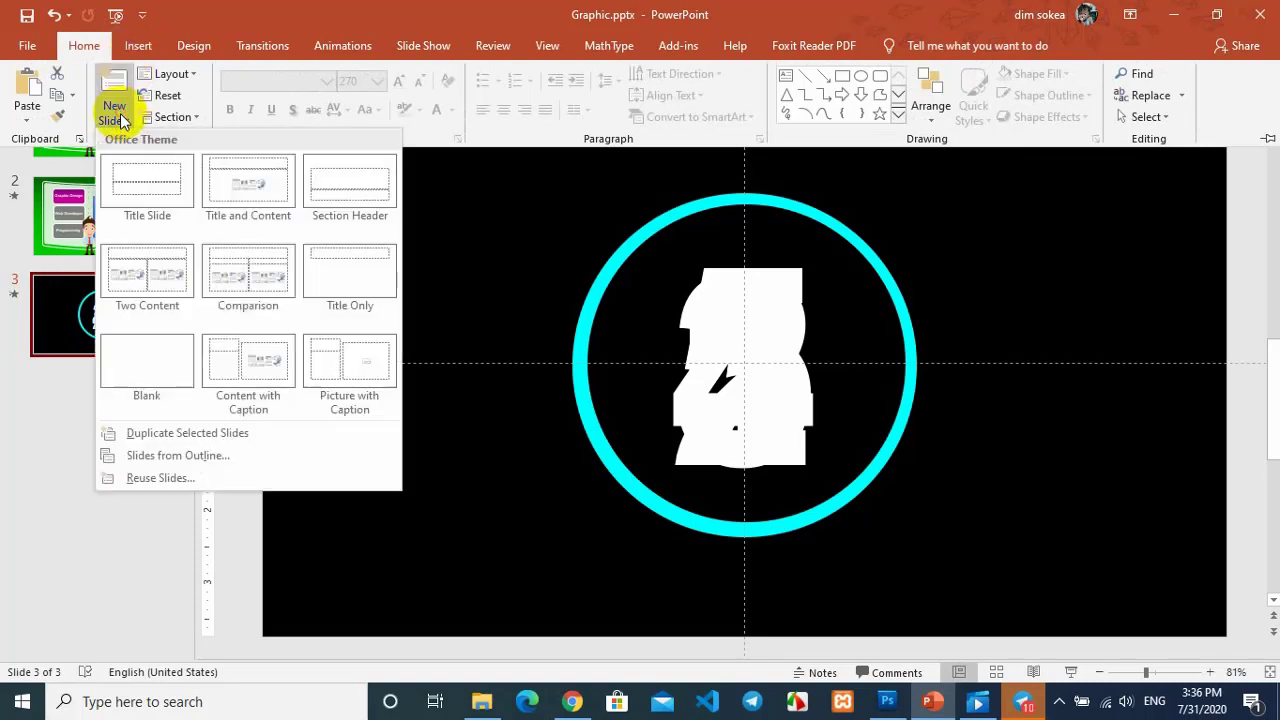
left_click(154, 366)
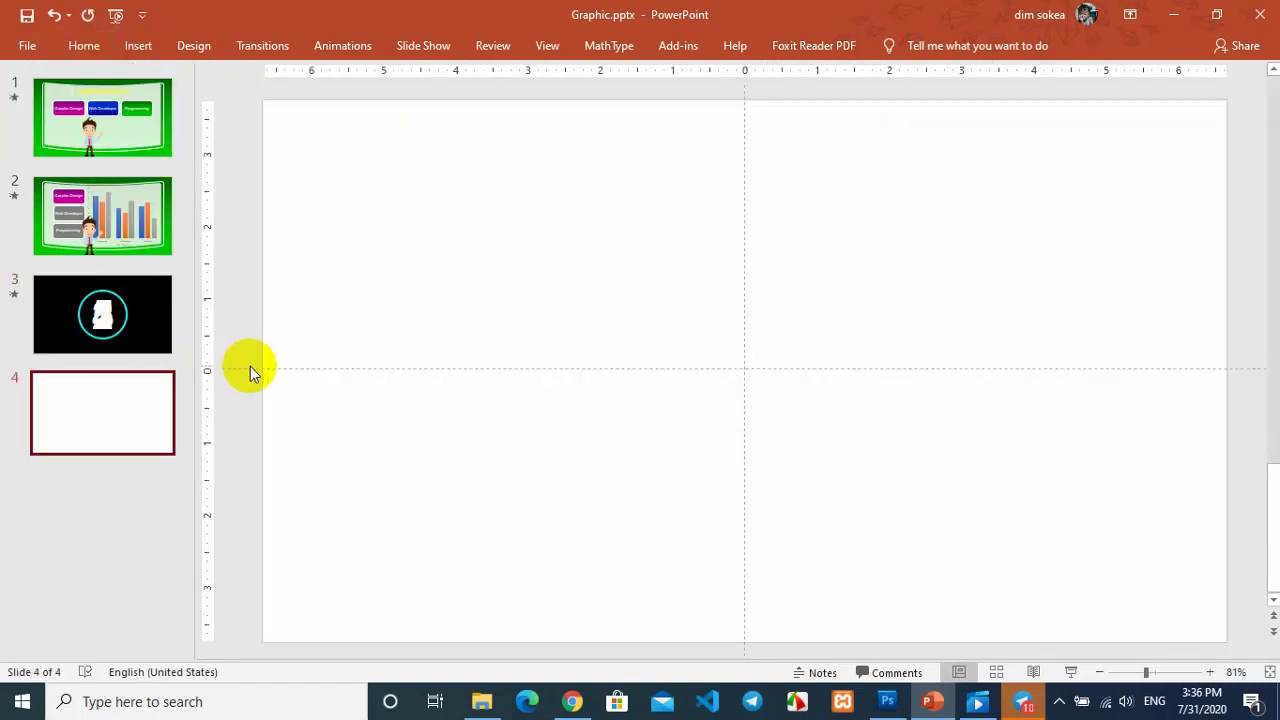
right_click(403, 45)
left_click(436, 128)
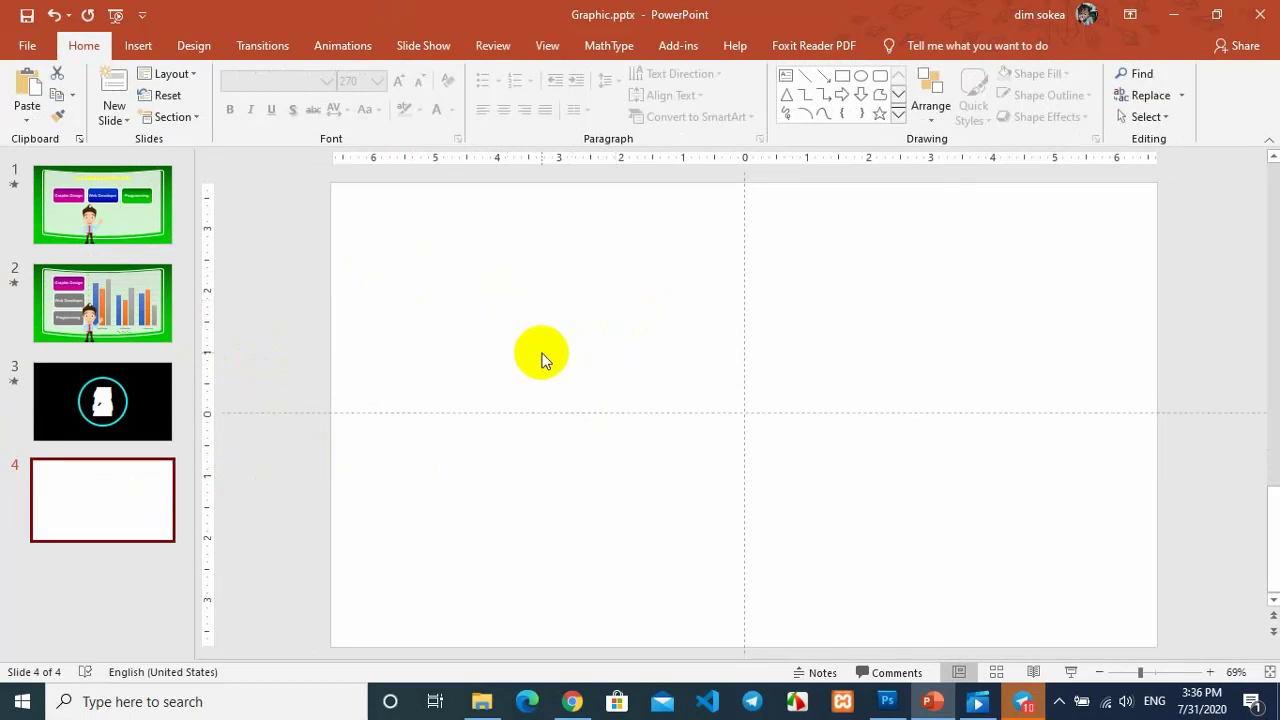
Give slide 4 a solid black background fill through Format Background
left_click(170, 50)
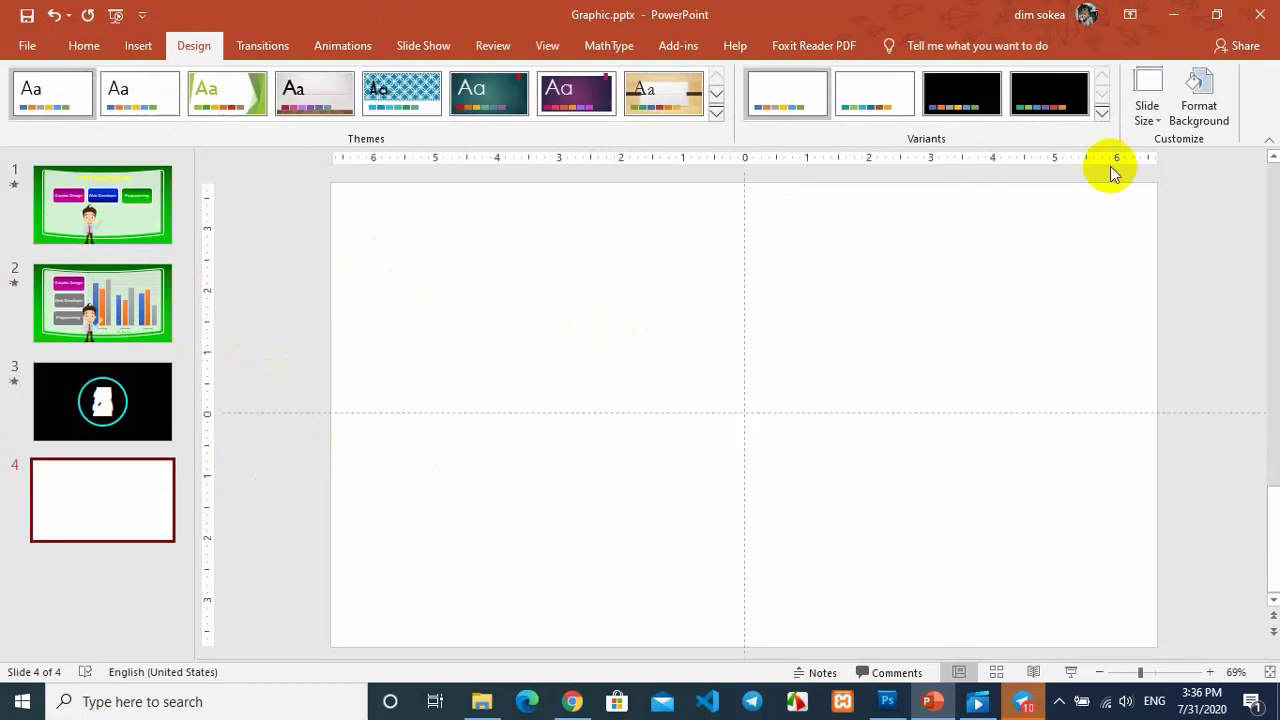
left_click(1203, 95)
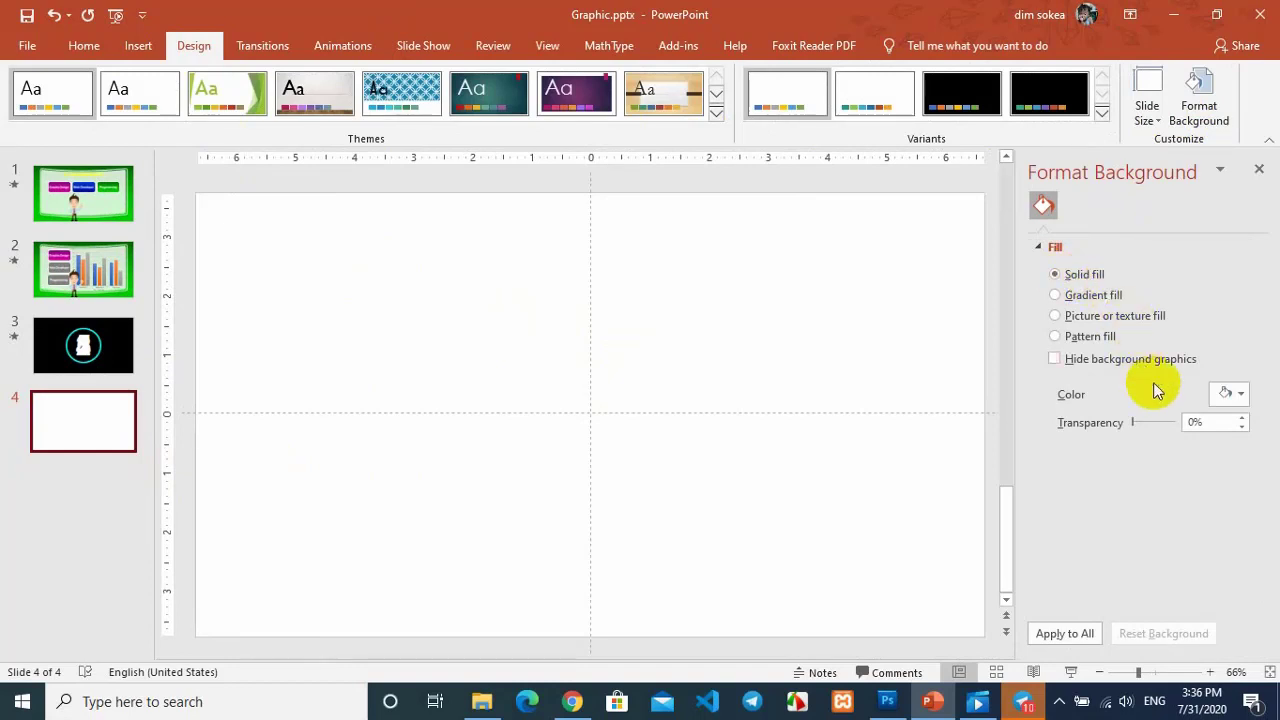
left_click(1242, 399)
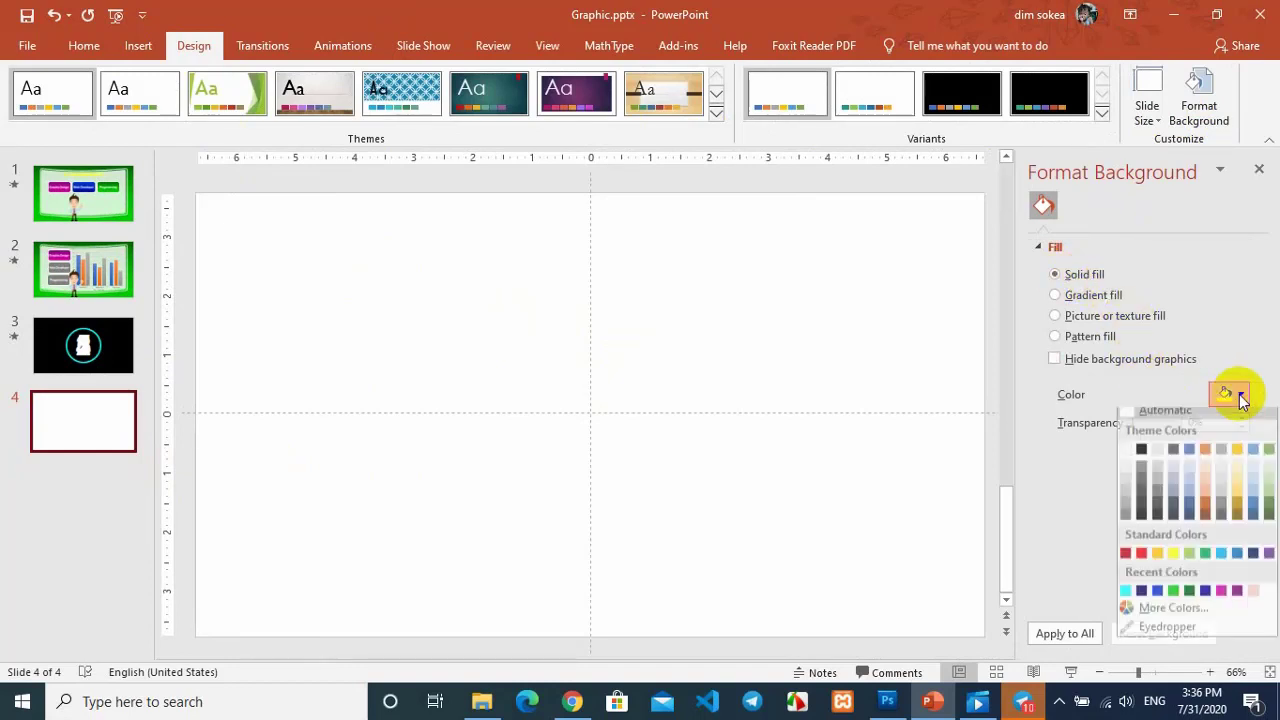
left_click(1143, 458)
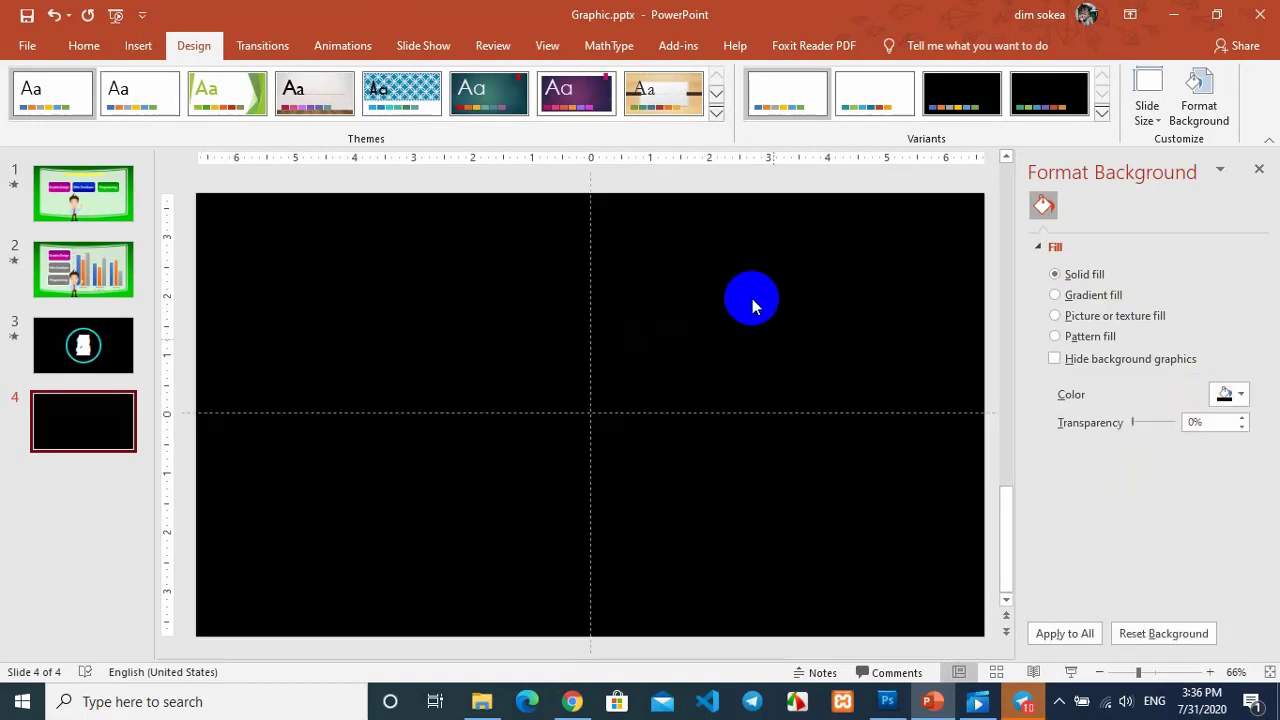
left_click(68, 343)
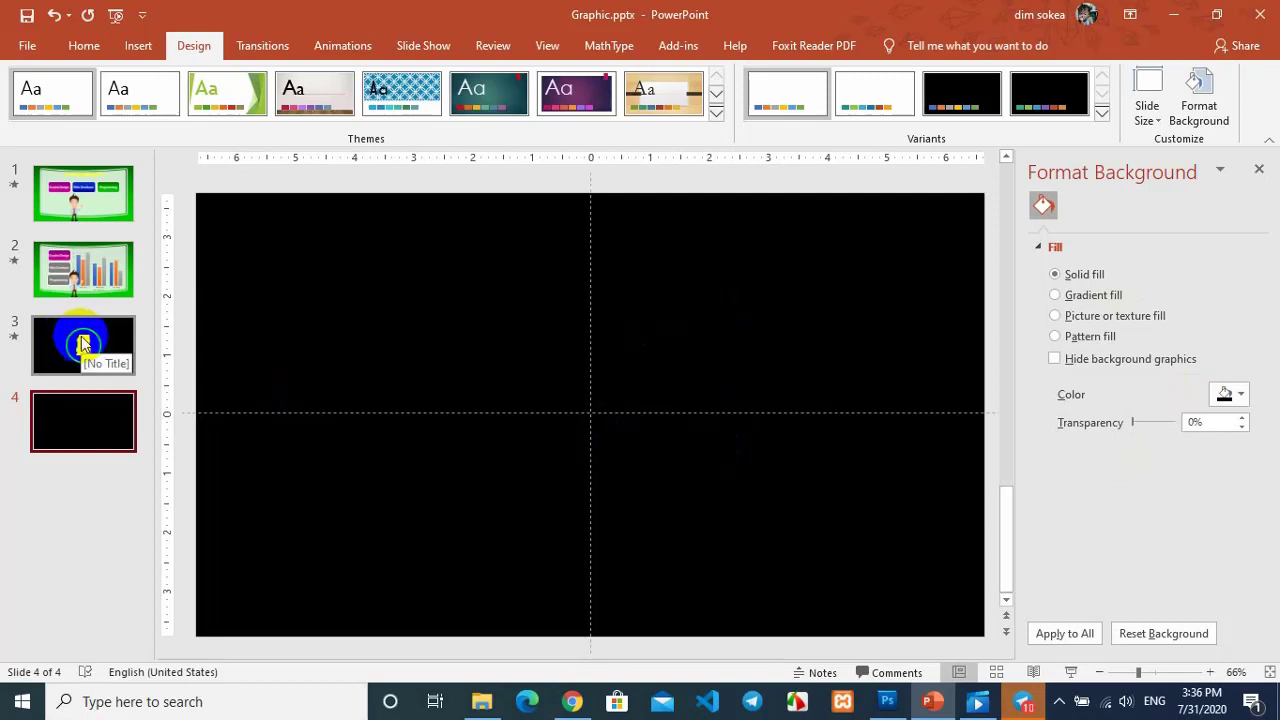
Draw a first oval in the slide centre, then remove it to start over
left_click(139, 52)
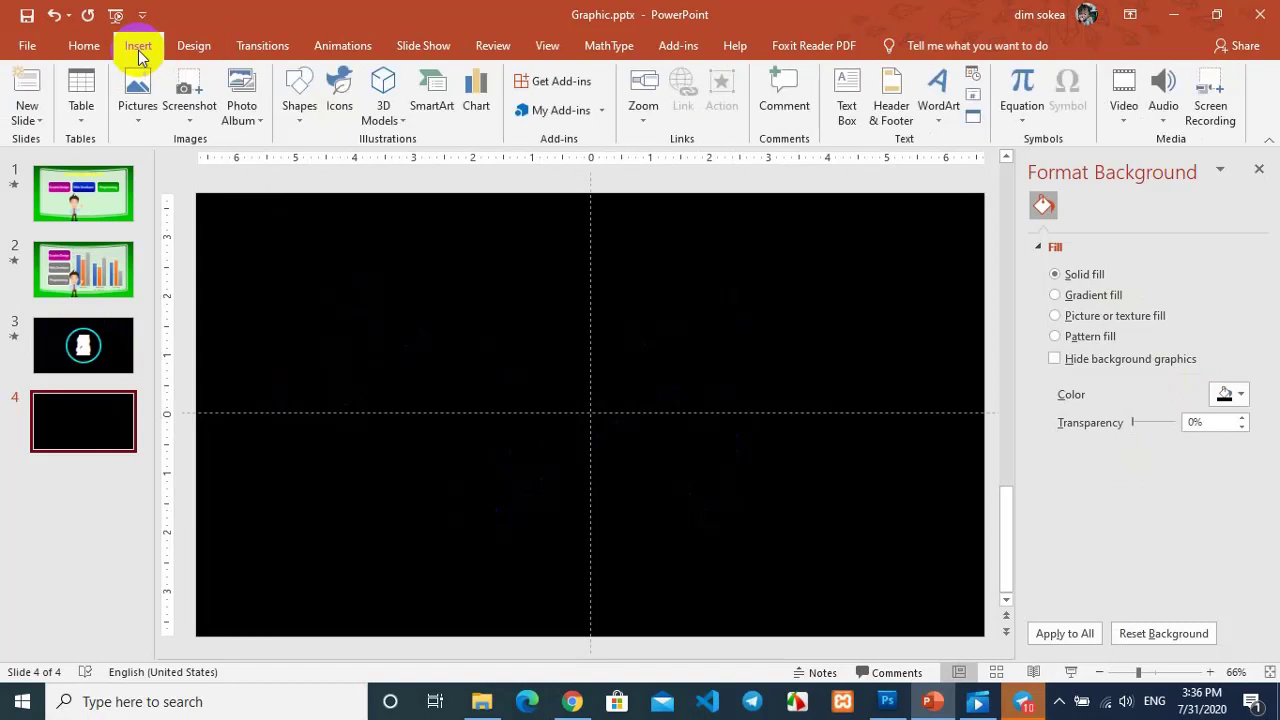
left_click(297, 110)
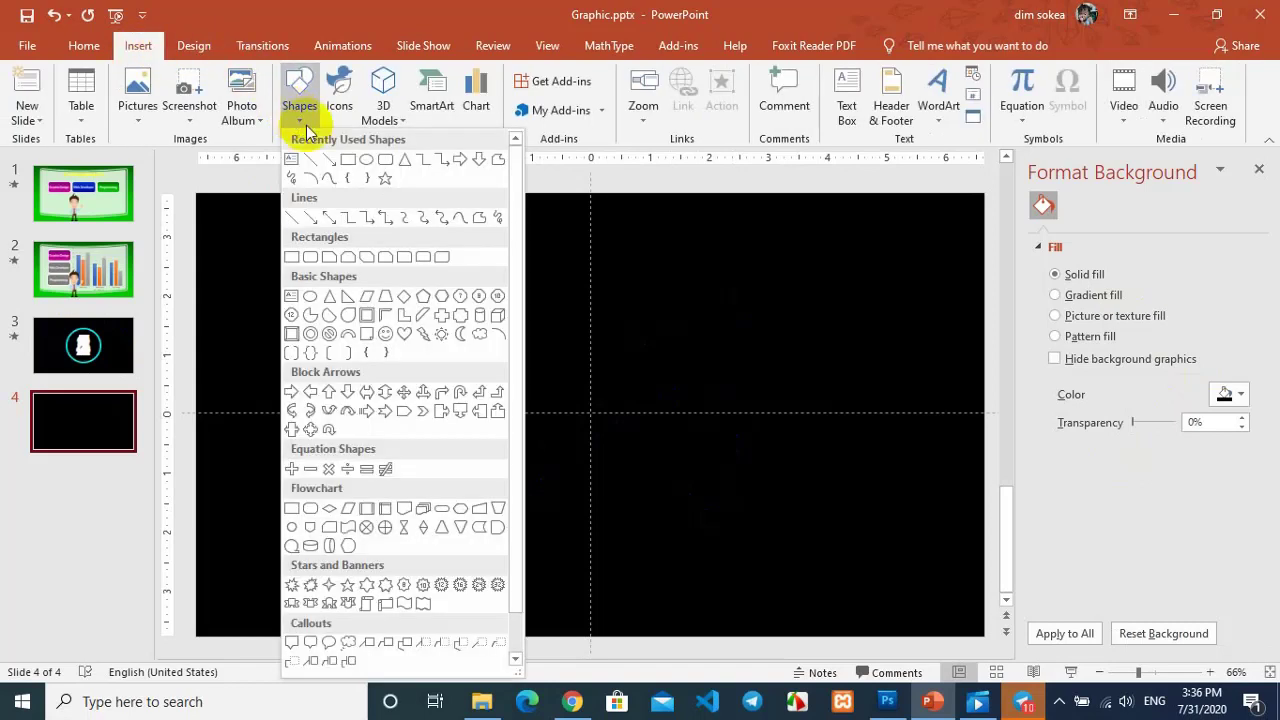
left_click(366, 165)
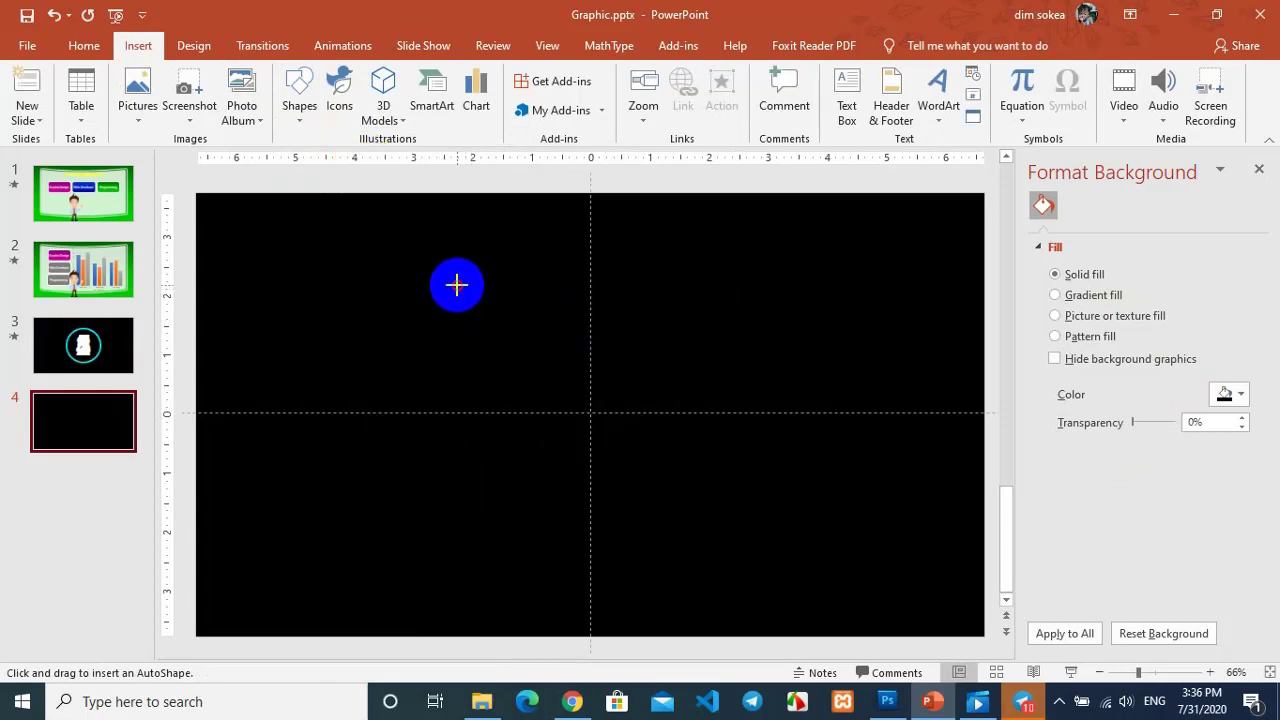
left_click_drag(456, 284, 760, 563)
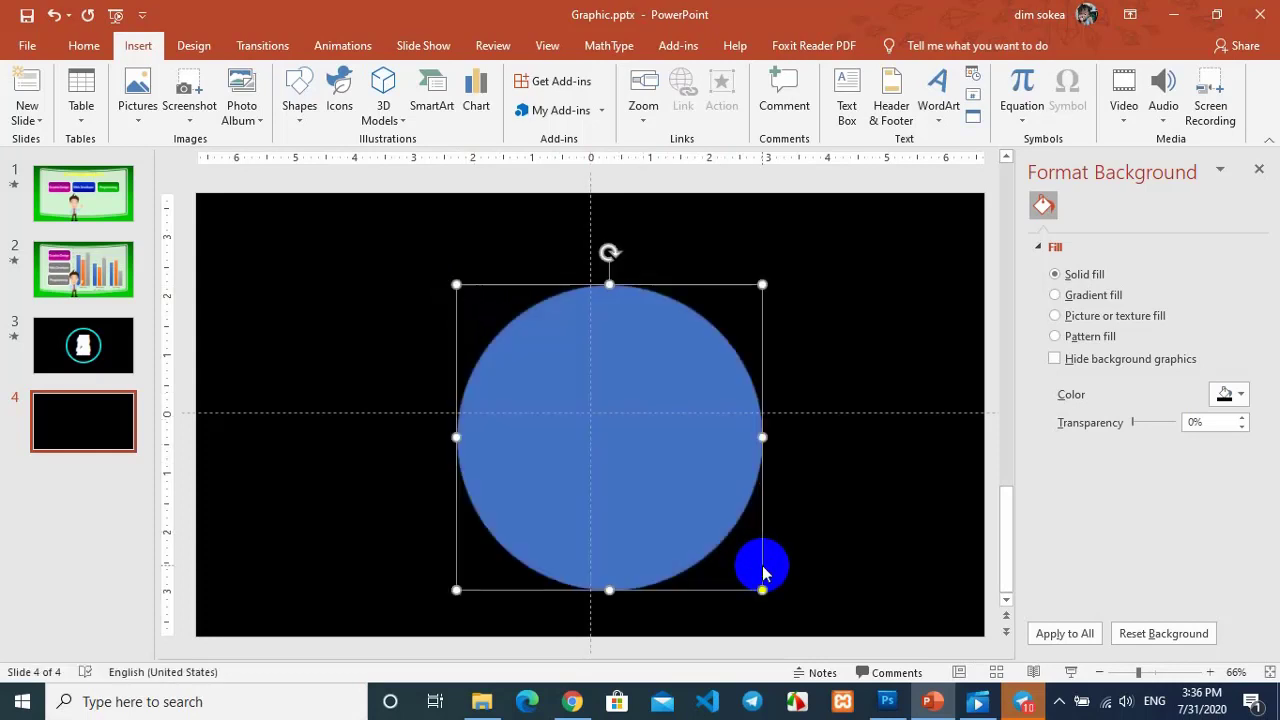
left_click(734, 543)
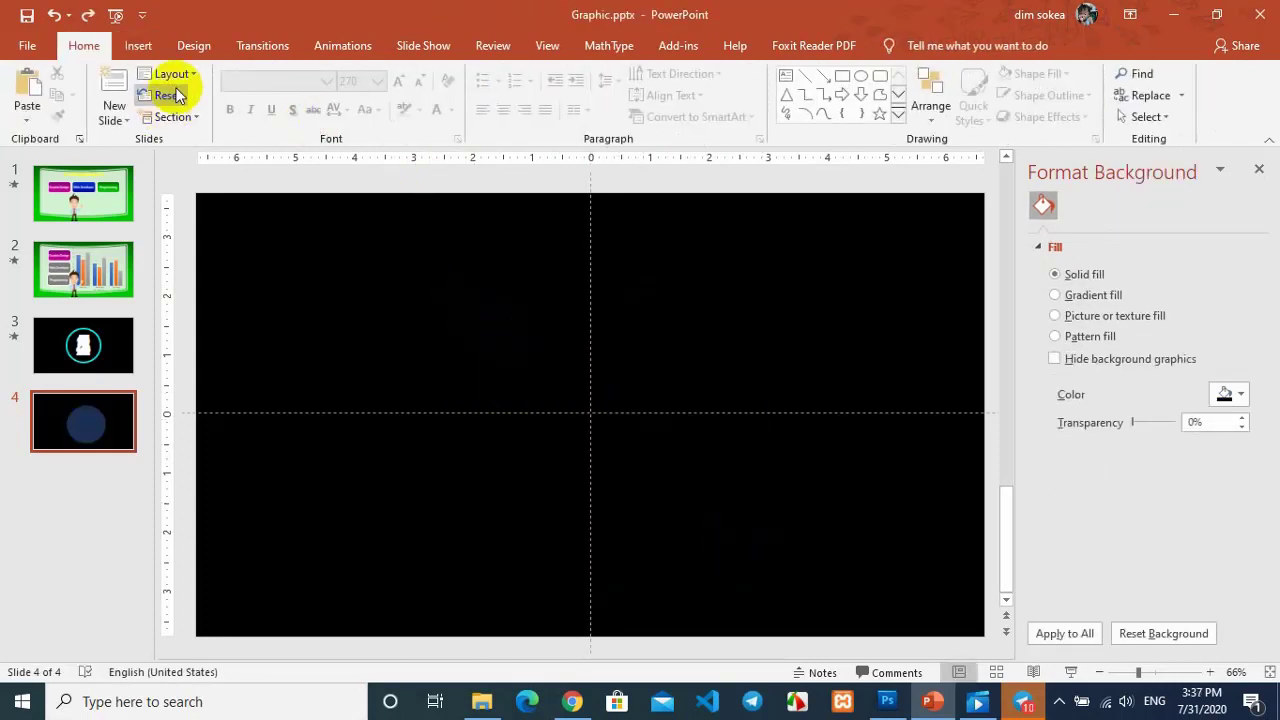
left_click(138, 45)
Redraw a Shift-constrained perfect circle about 5.59 inches across, reaching the slide's bottom edge
left_click(299, 105)
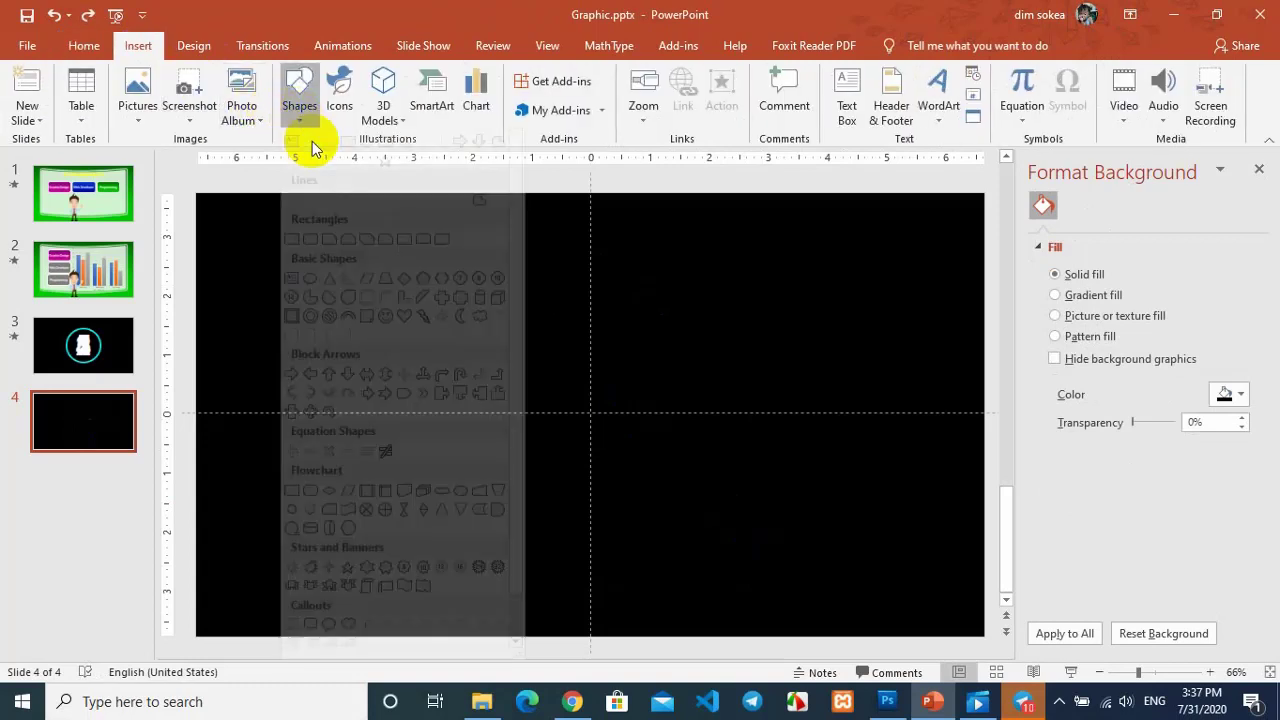
left_click(330, 158)
mouse_move(516, 324)
left_mouse_down()
mouse_move(800, 489)
mouse_move(845, 497)
mouse_move(768, 492)
mouse_move(705, 441)
left_mouse_up()
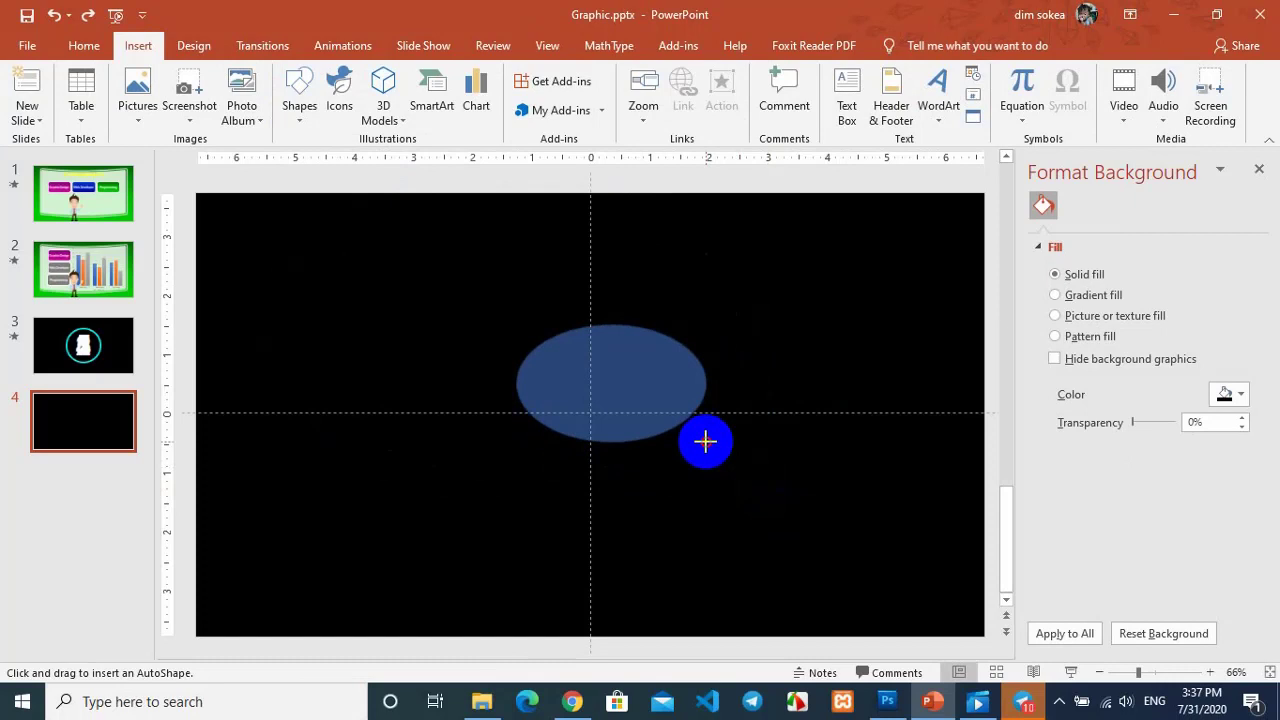
key("shift")
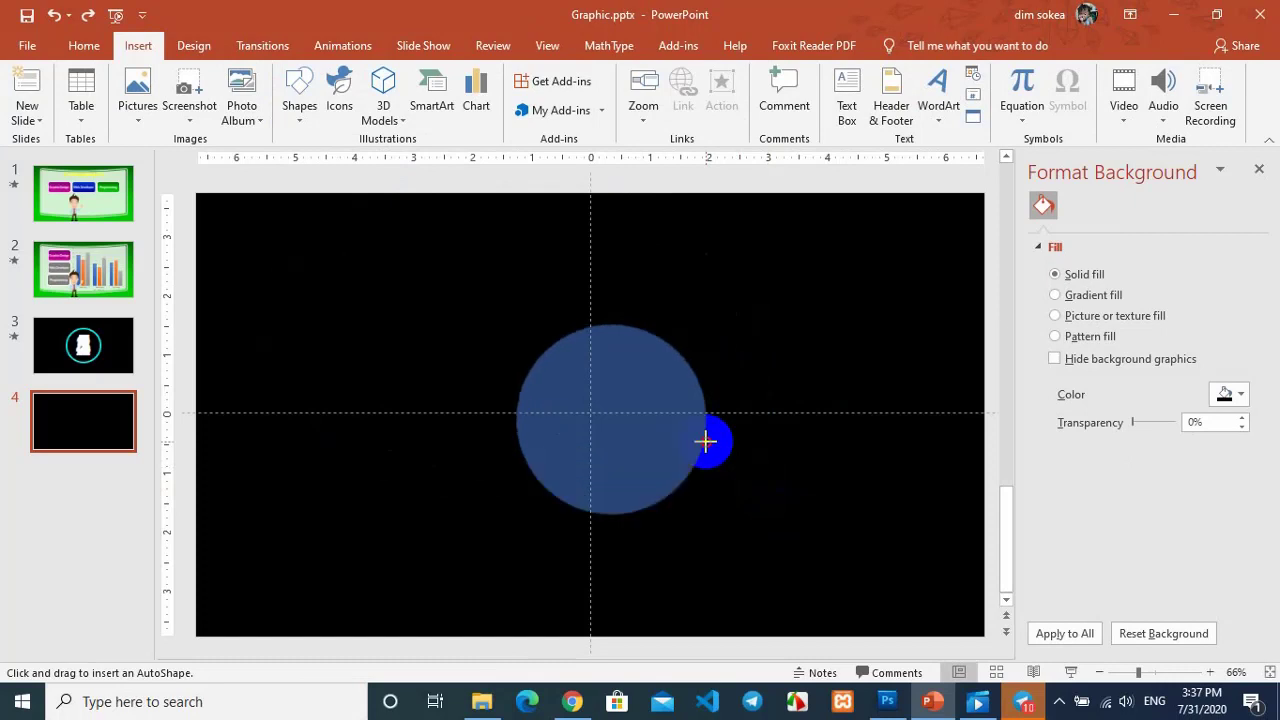
left_click_drag(705, 441, 851, 600)
left_click_drag(726, 457, 712, 432)
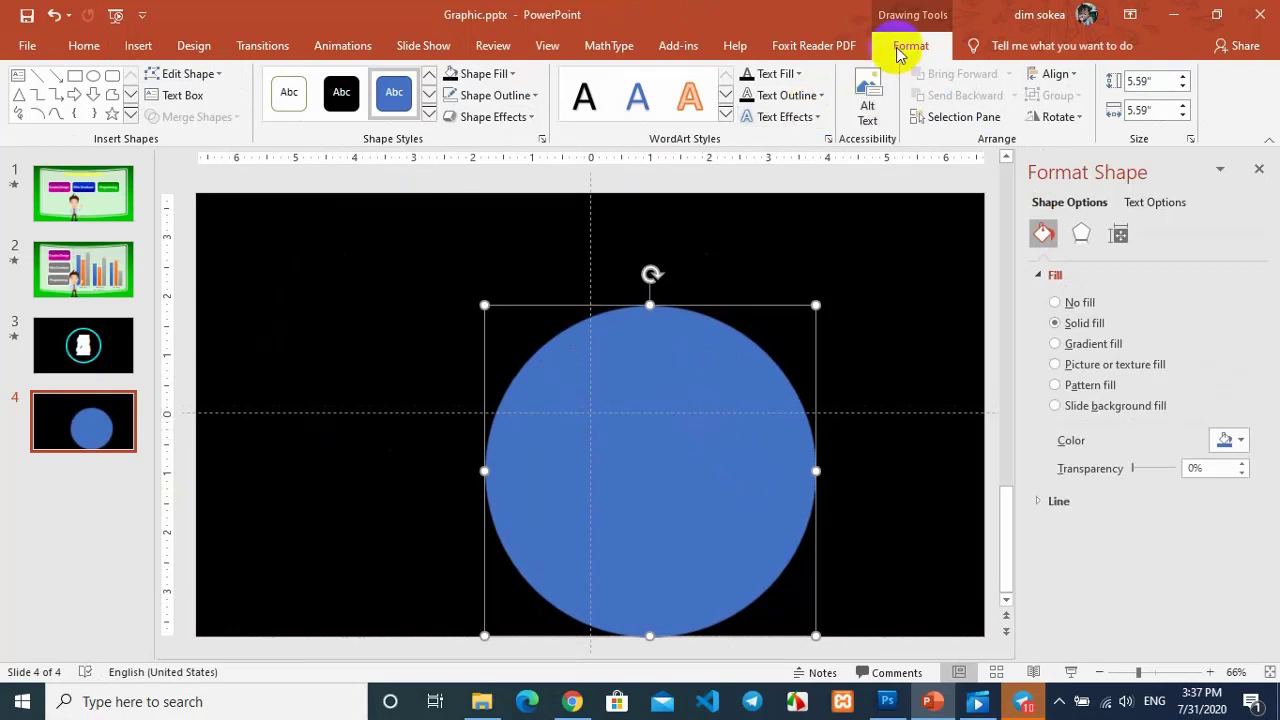
Fill the large circle cyan and set its outline to No Outline
left_click(517, 74)
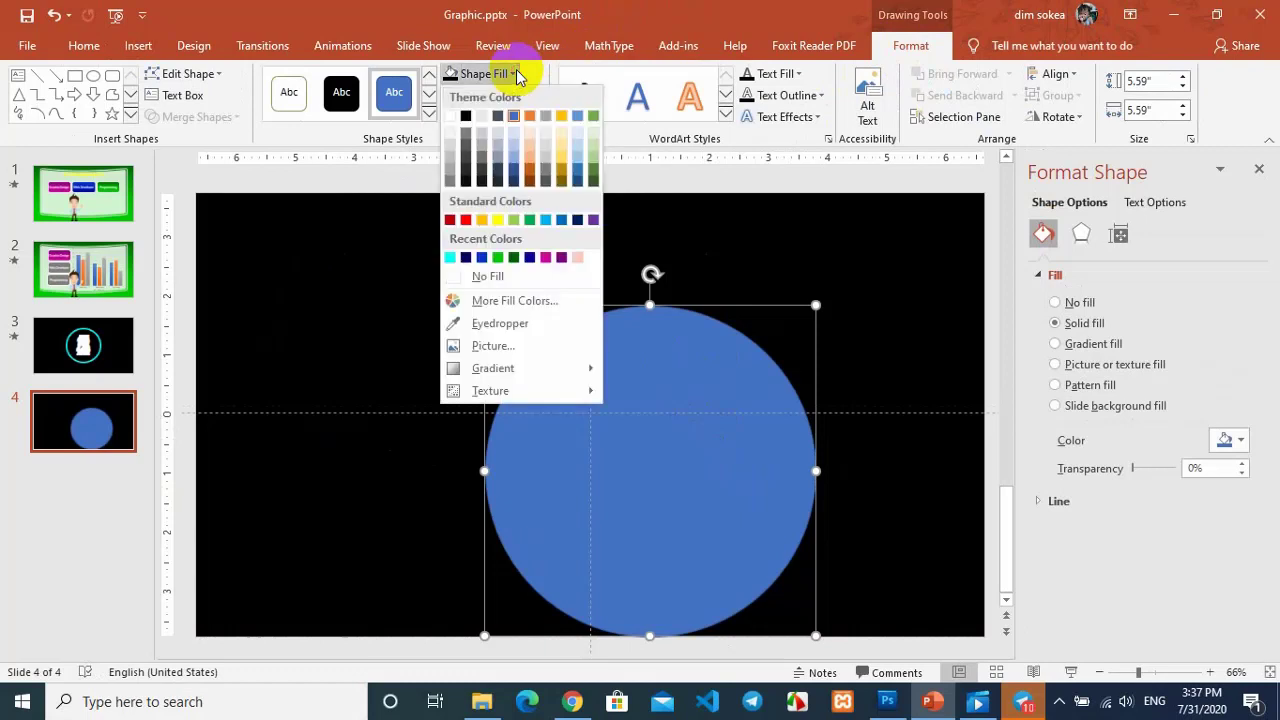
left_click(449, 258)
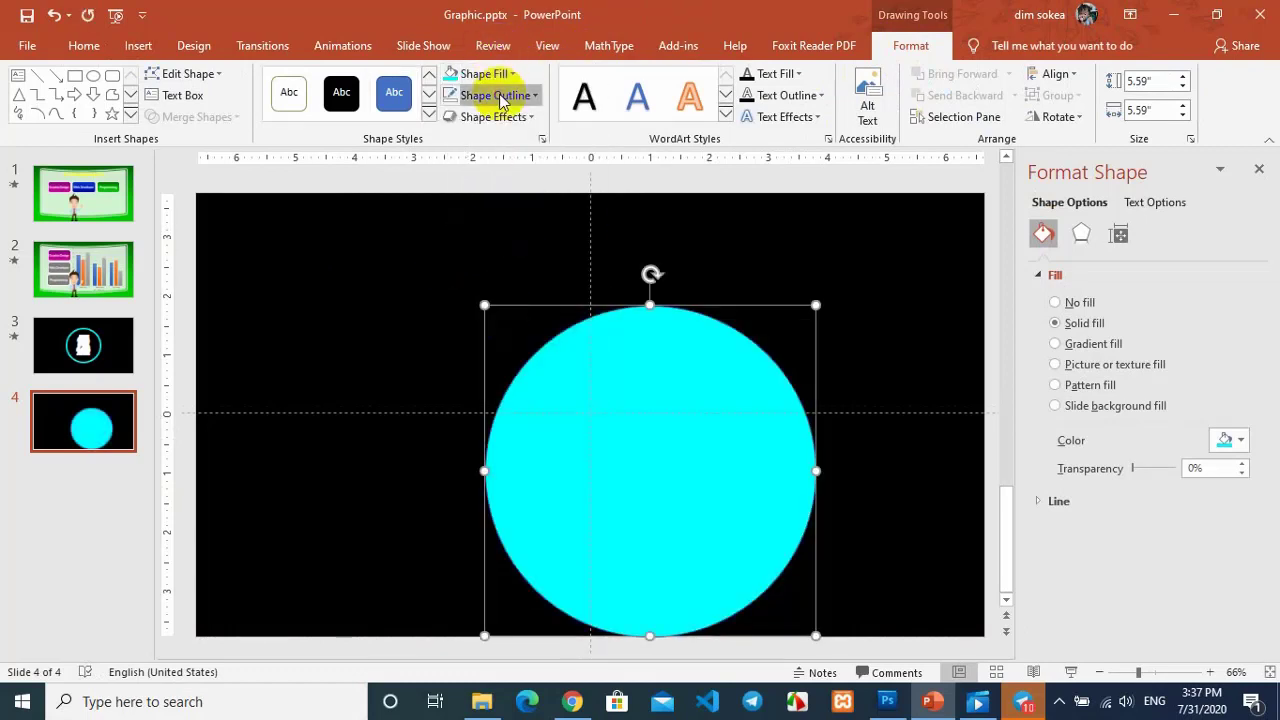
left_click(503, 97)
left_click(485, 305)
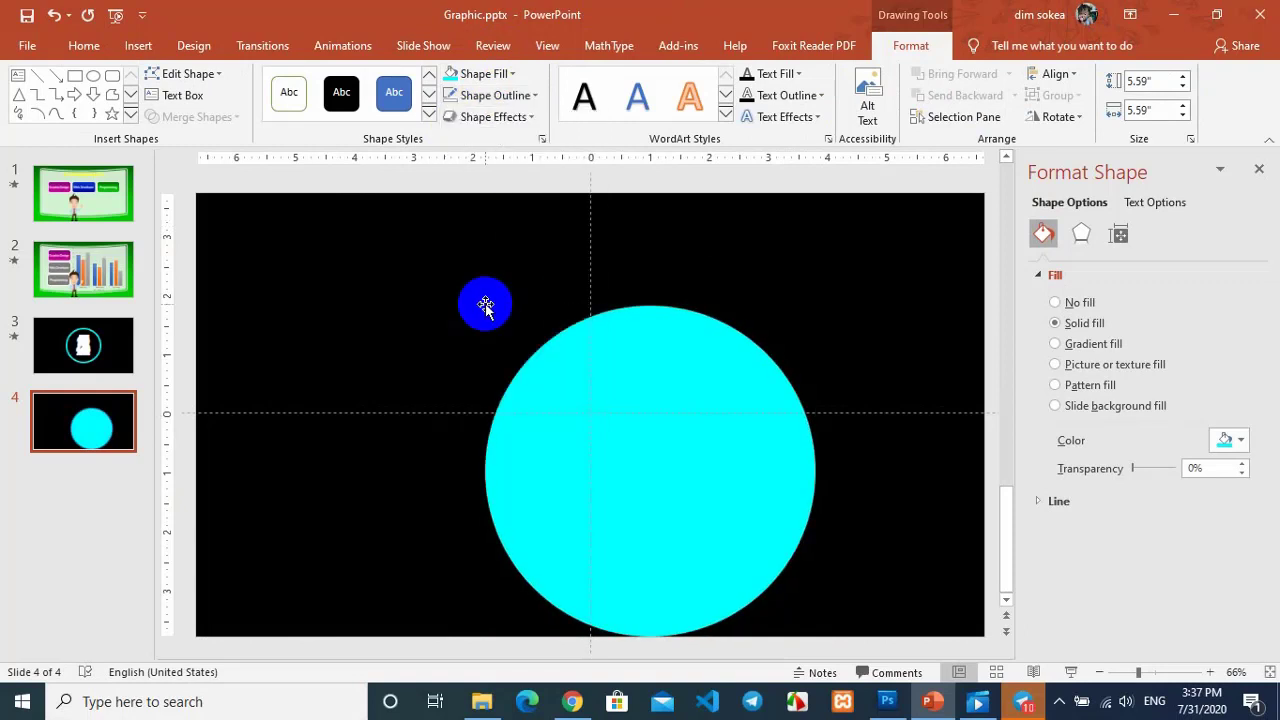
left_click(1259, 175)
Duplicate the cyan circle to the right, fill the copy black and shrink it into a crescent
left_click_drag(846, 449, 789, 423)
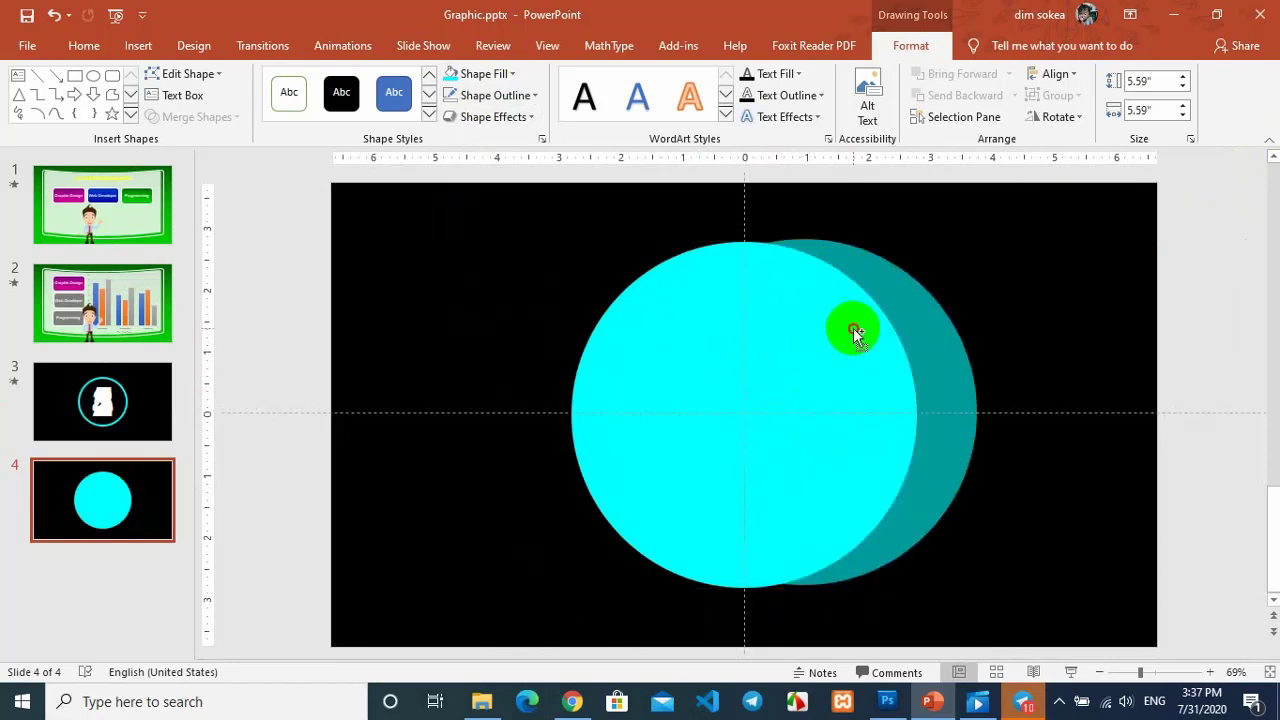
left_click_drag(794, 335, 951, 314)
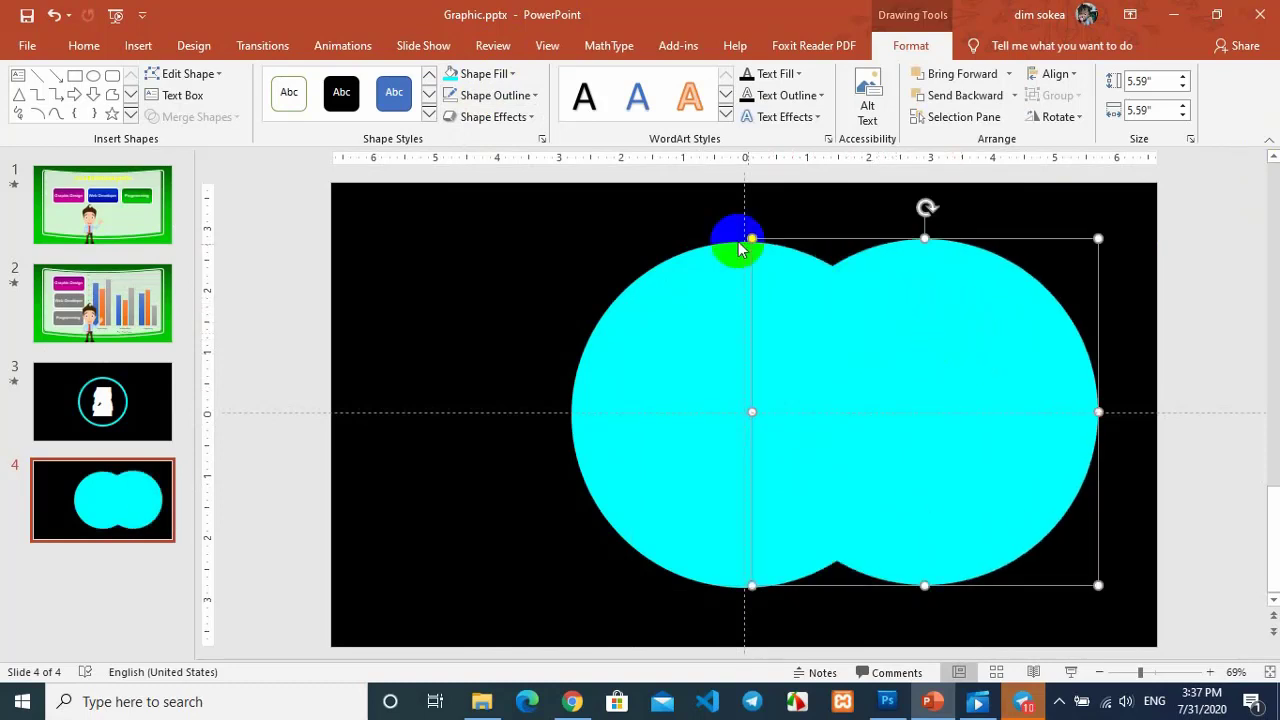
left_click(511, 75)
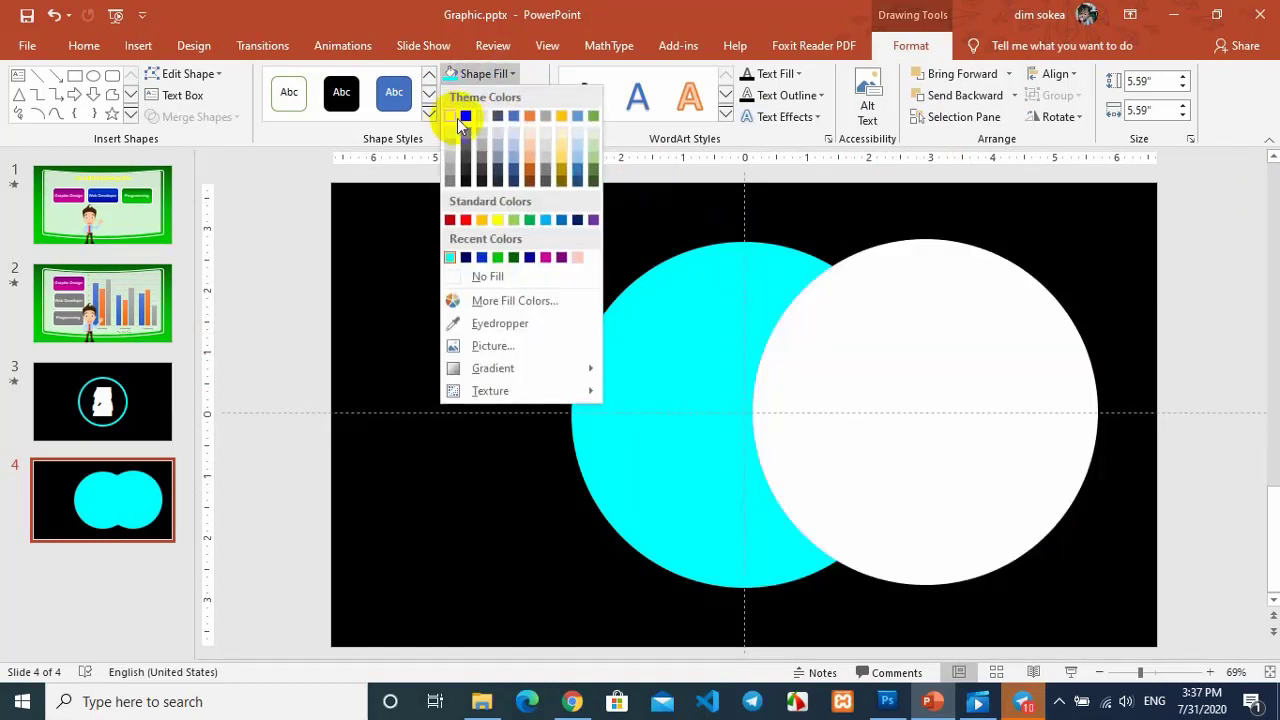
left_click(465, 112)
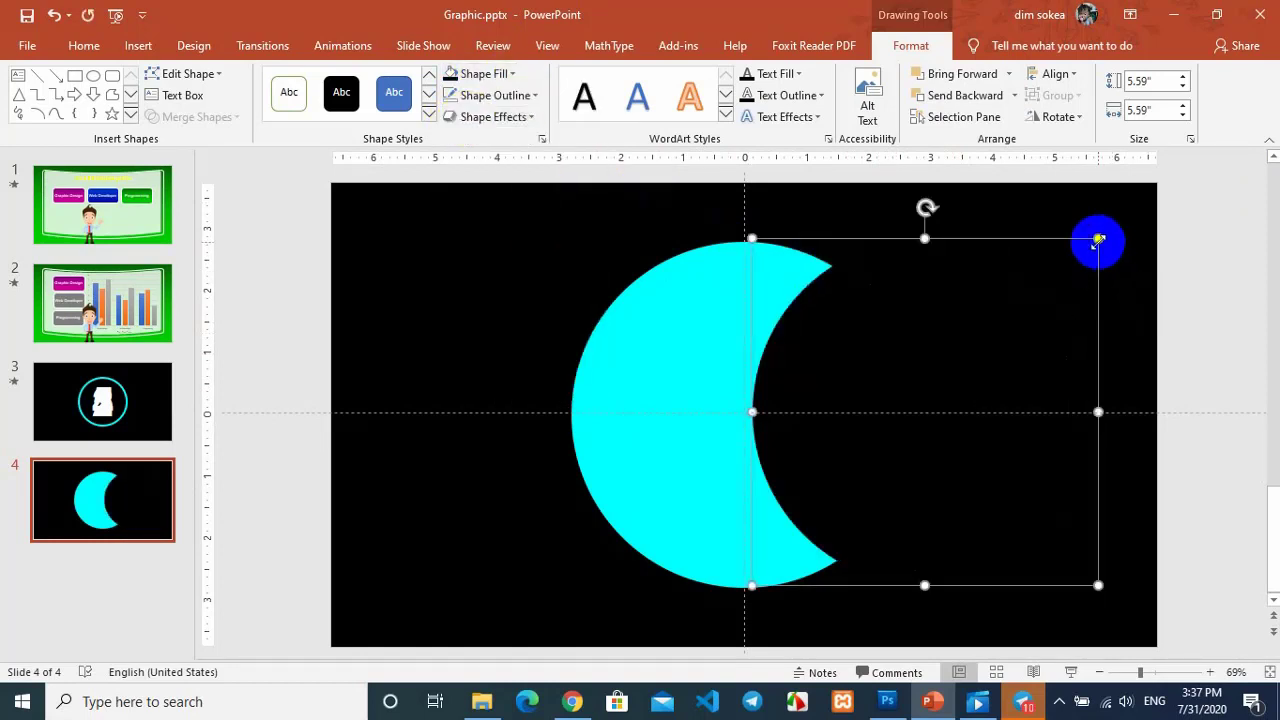
left_click_drag(1097, 240, 1088, 268)
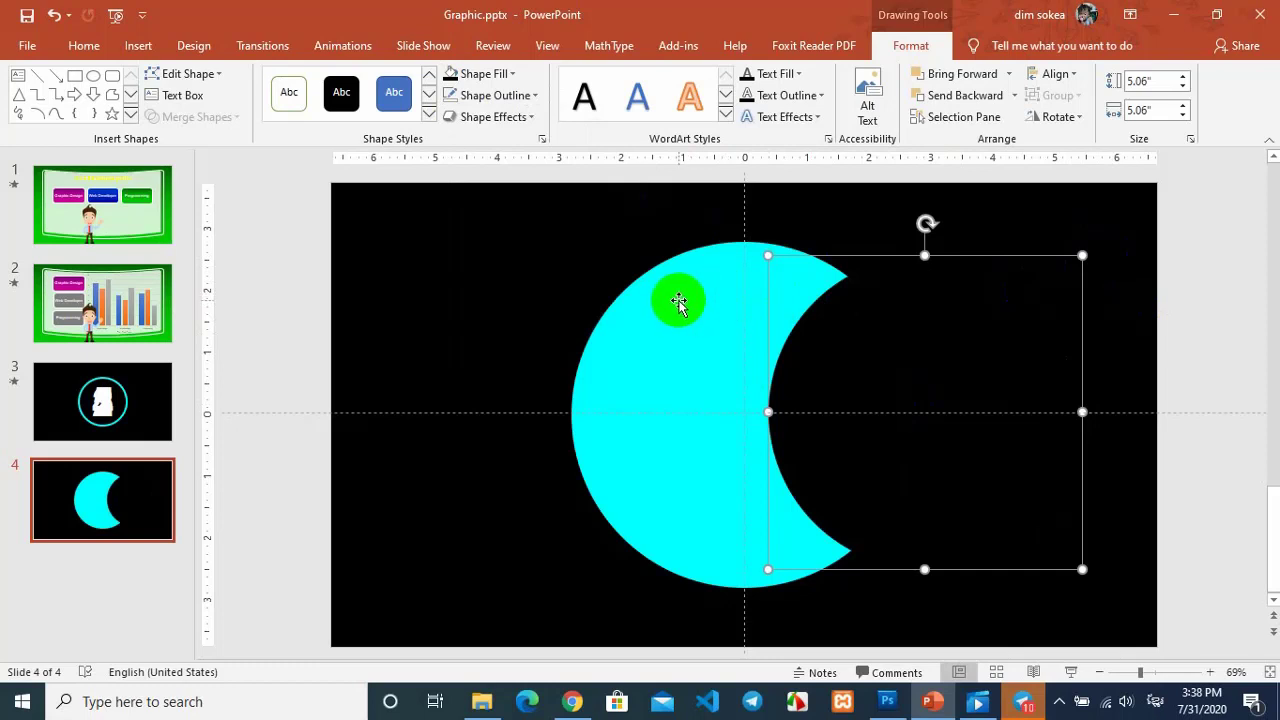
left_click(676, 303)
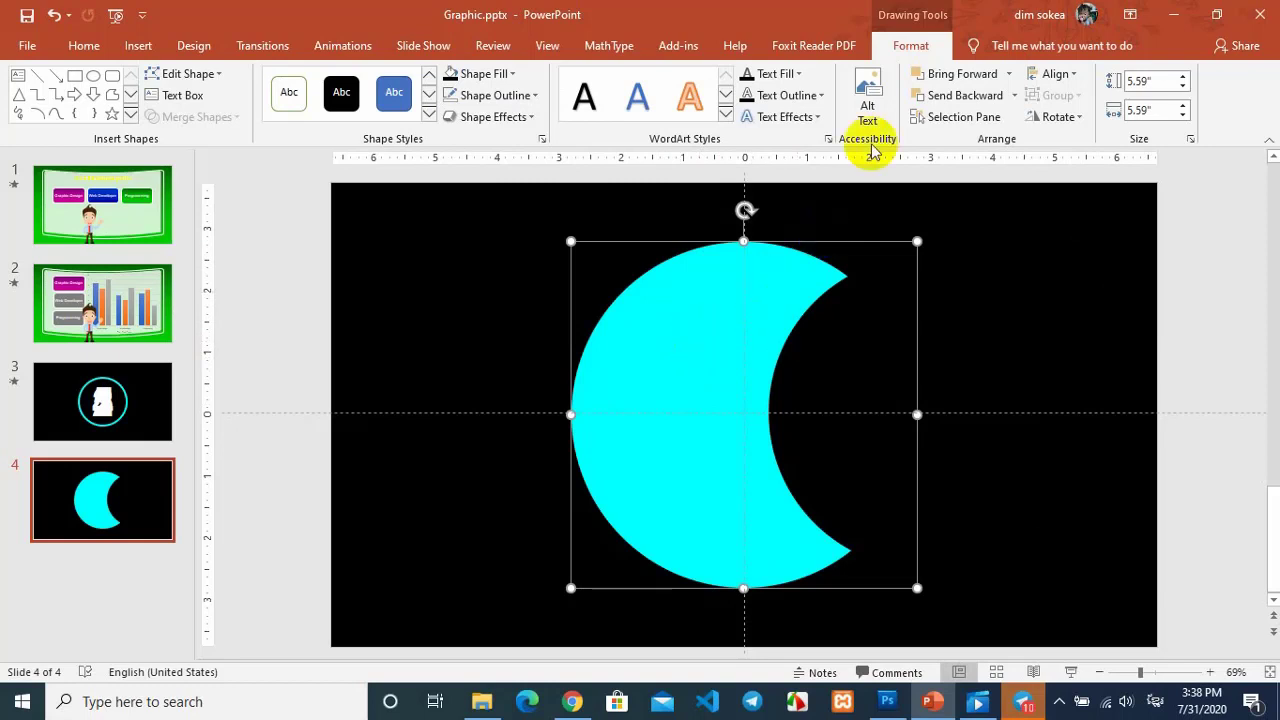
Centre the cyan circle horizontally and vertically on the slide with Align Center and Align Middle
left_click(904, 50)
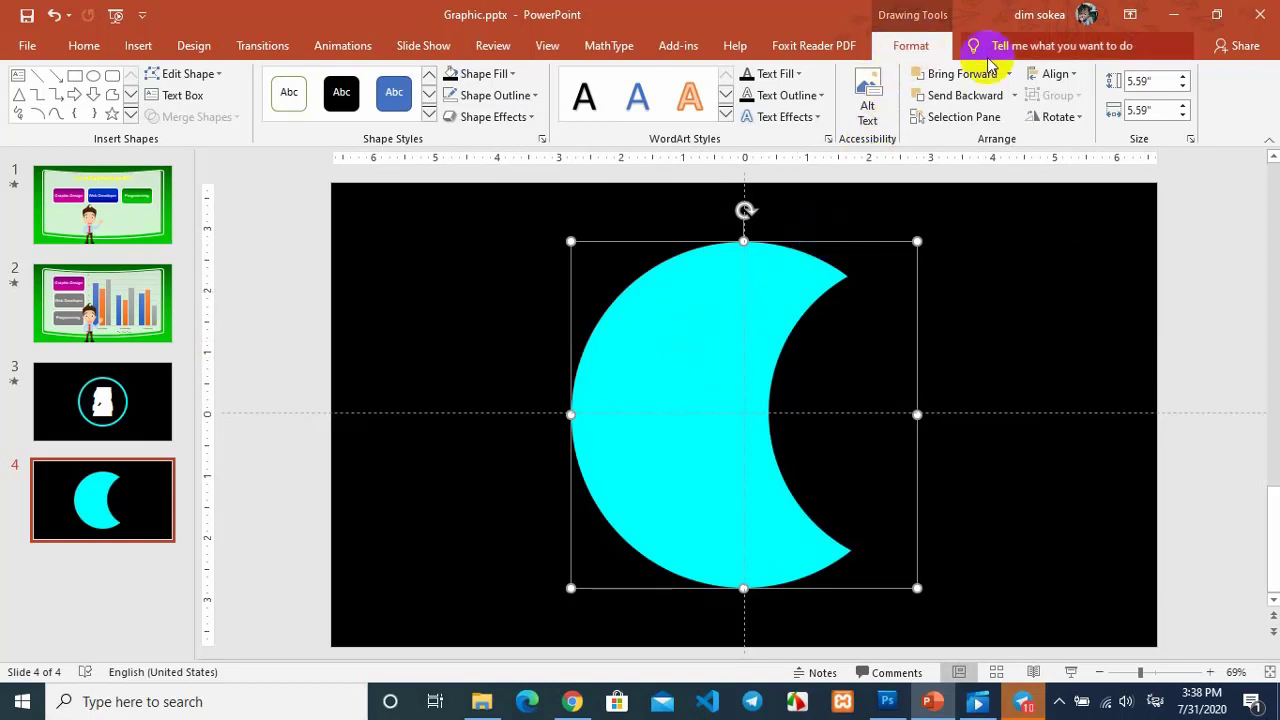
left_click(1054, 76)
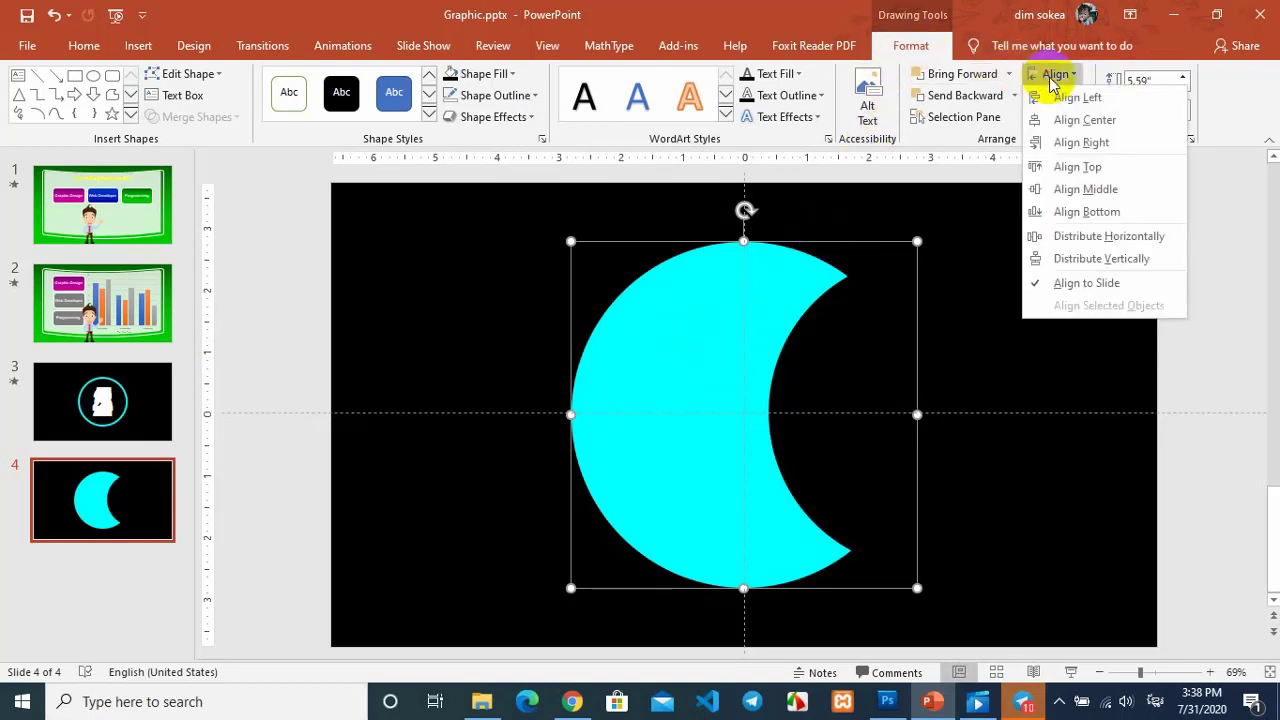
left_click(1079, 124)
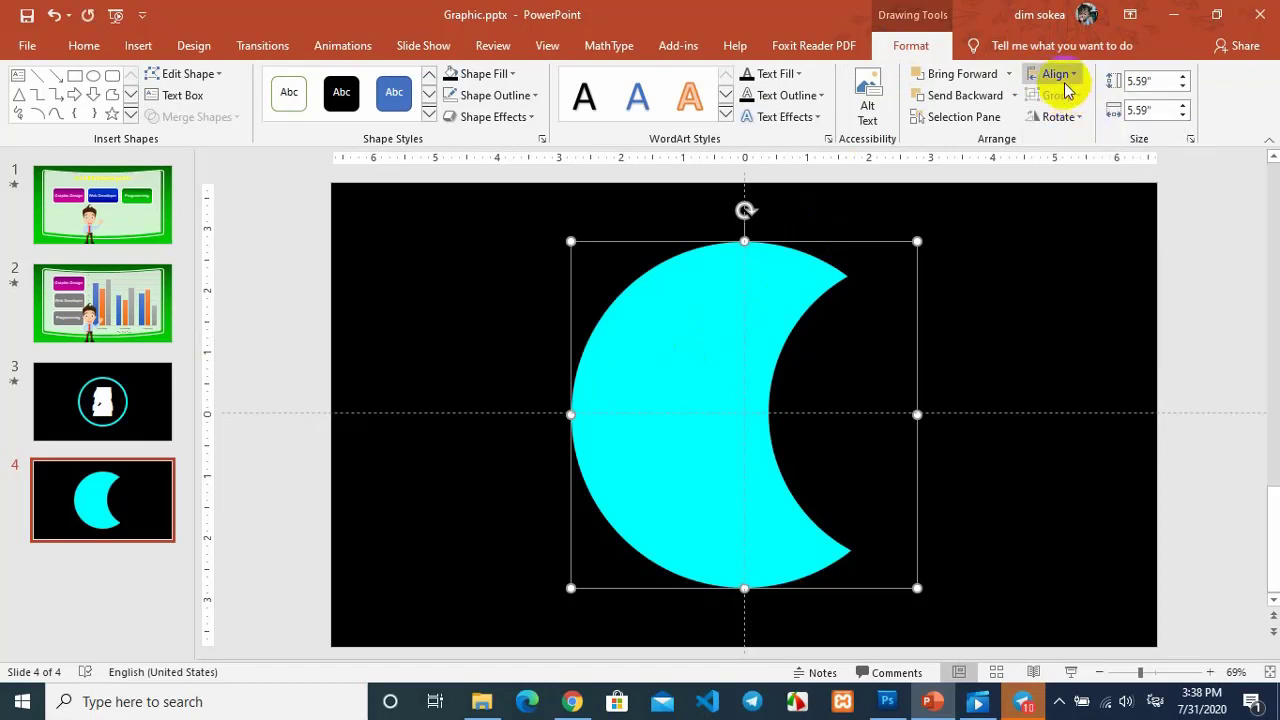
left_click(1068, 85)
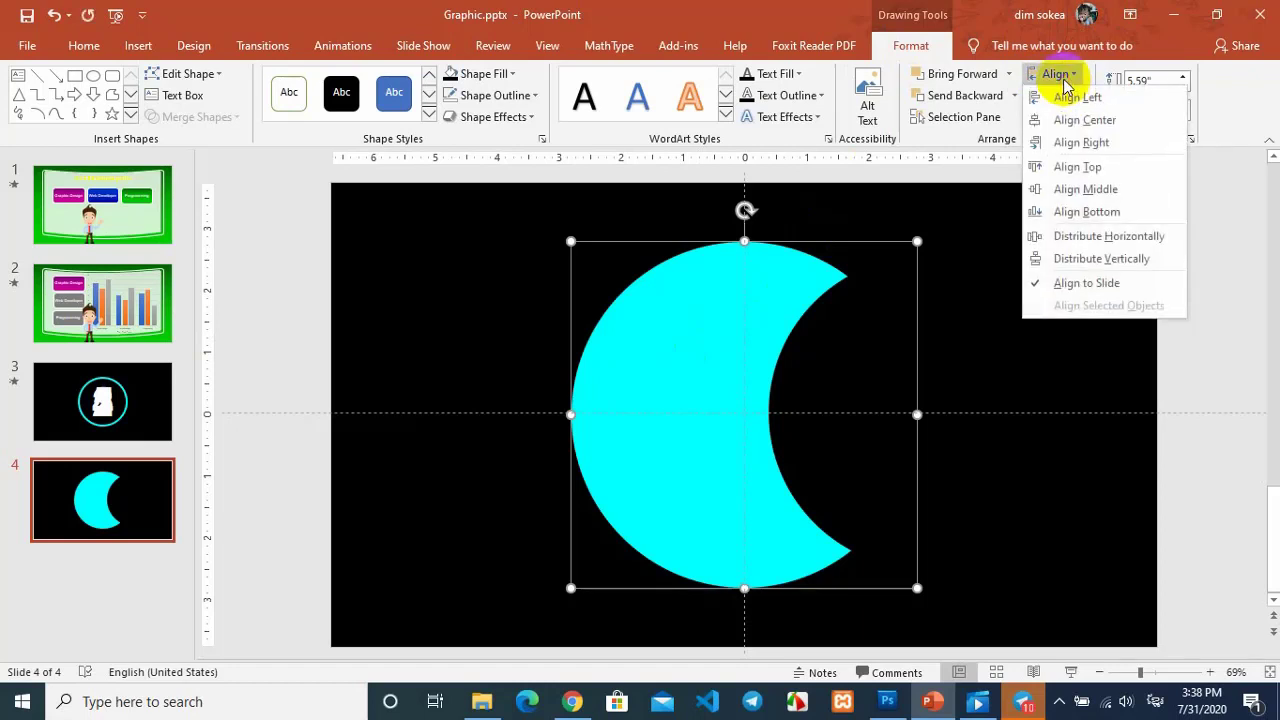
left_click(1100, 190)
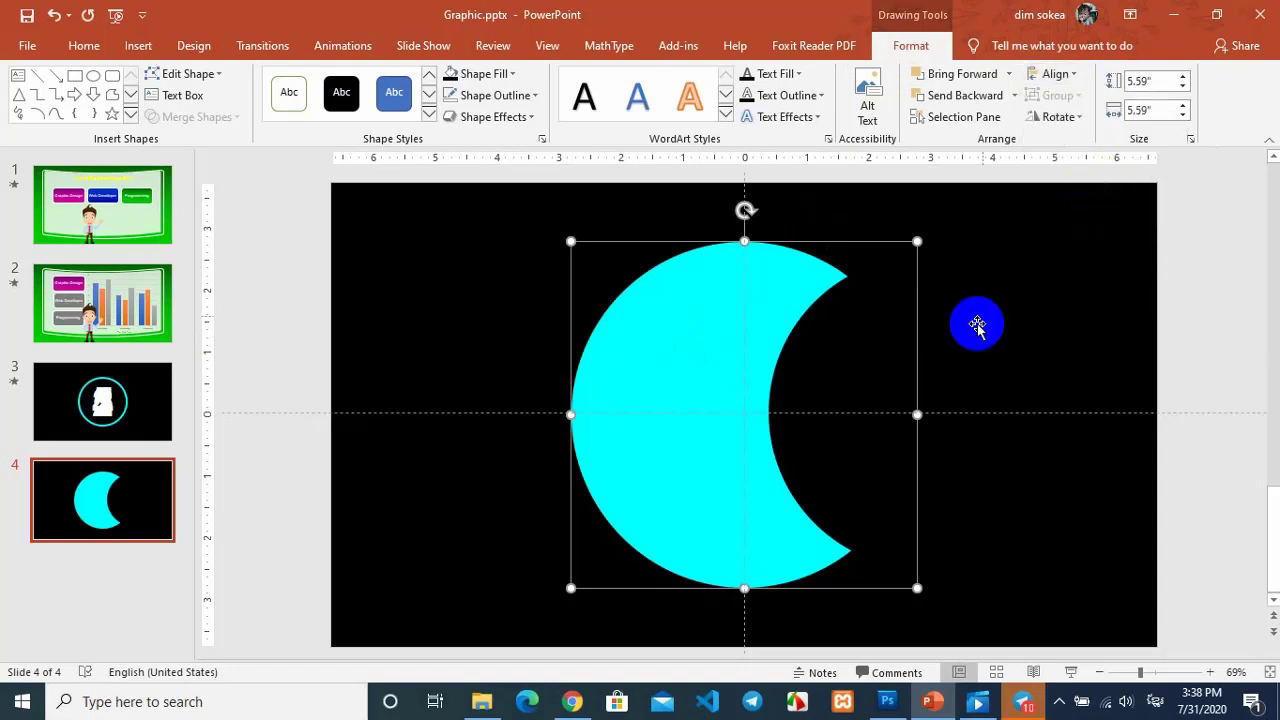
Align the black circle to the slide's centre and middle so it sits inside the cyan one
left_click(992, 334)
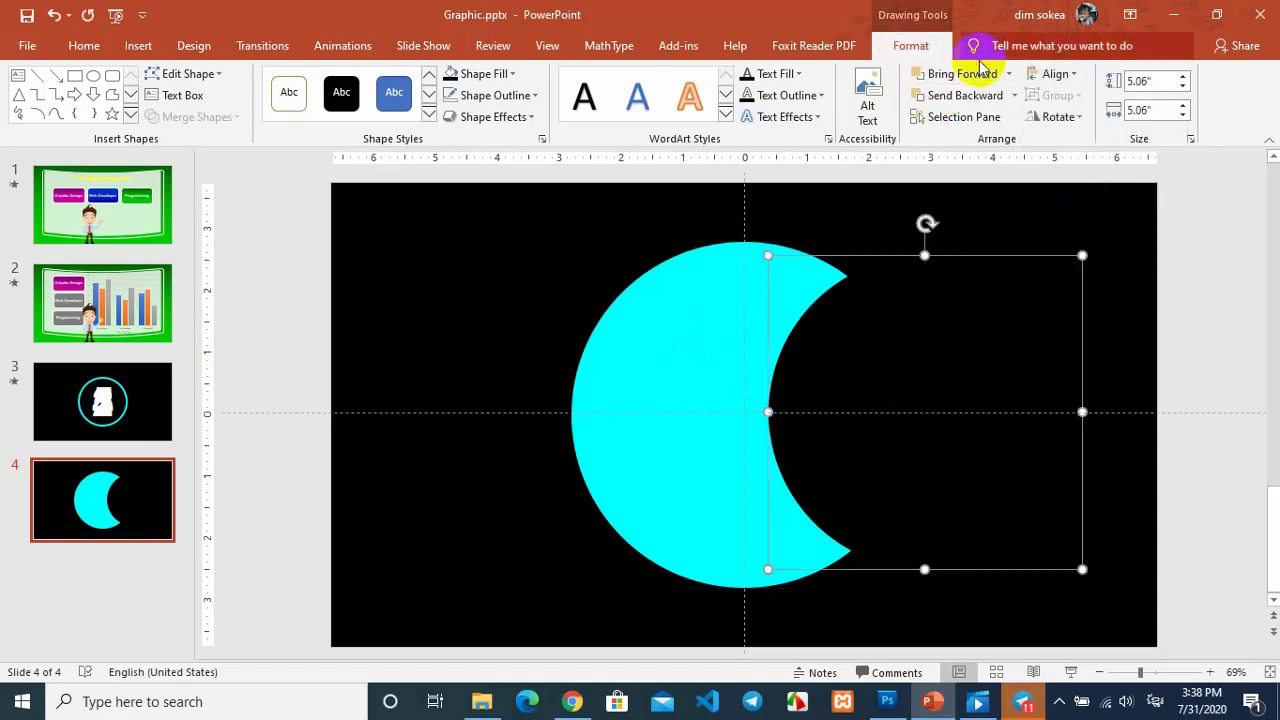
left_click(1056, 75)
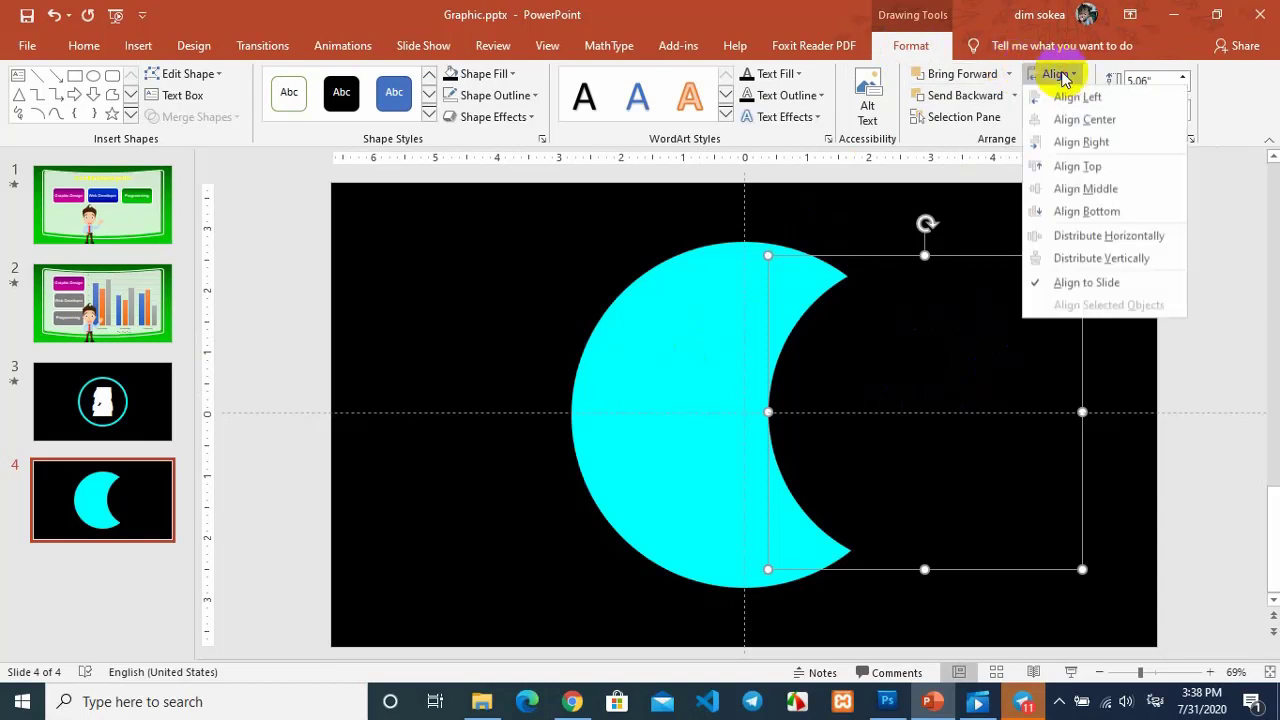
left_click(1083, 121)
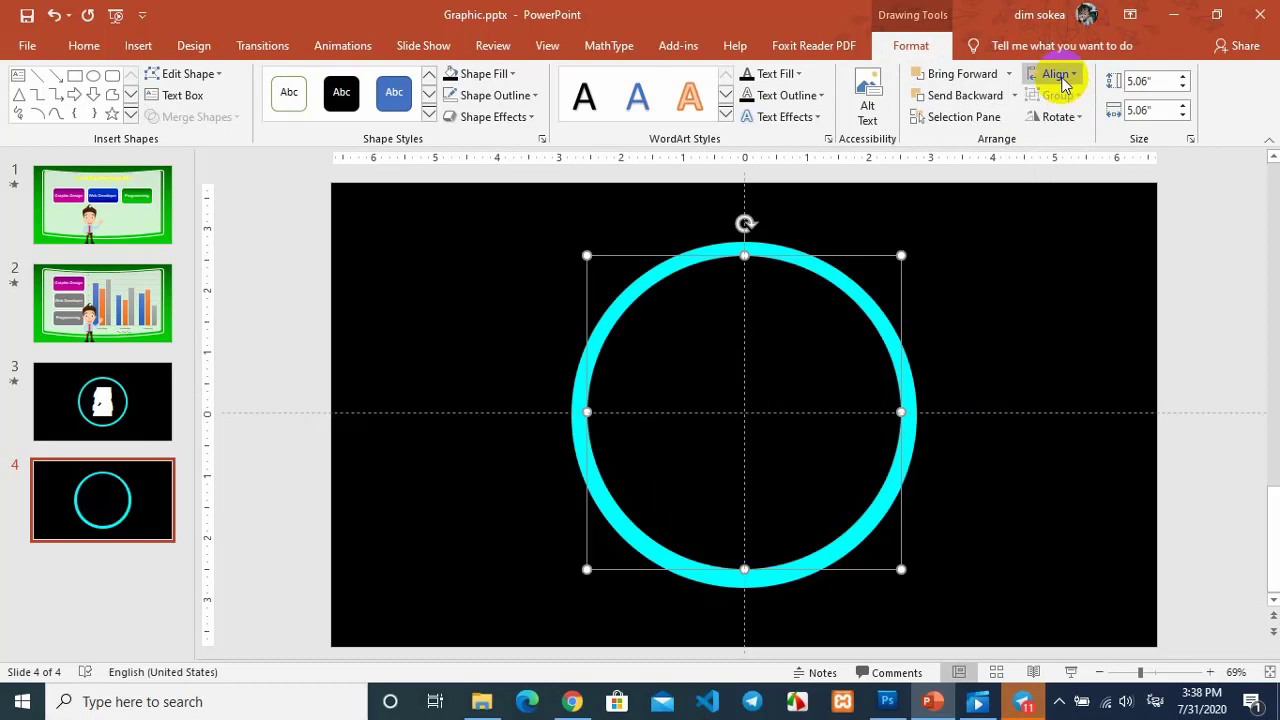
left_click(1062, 76)
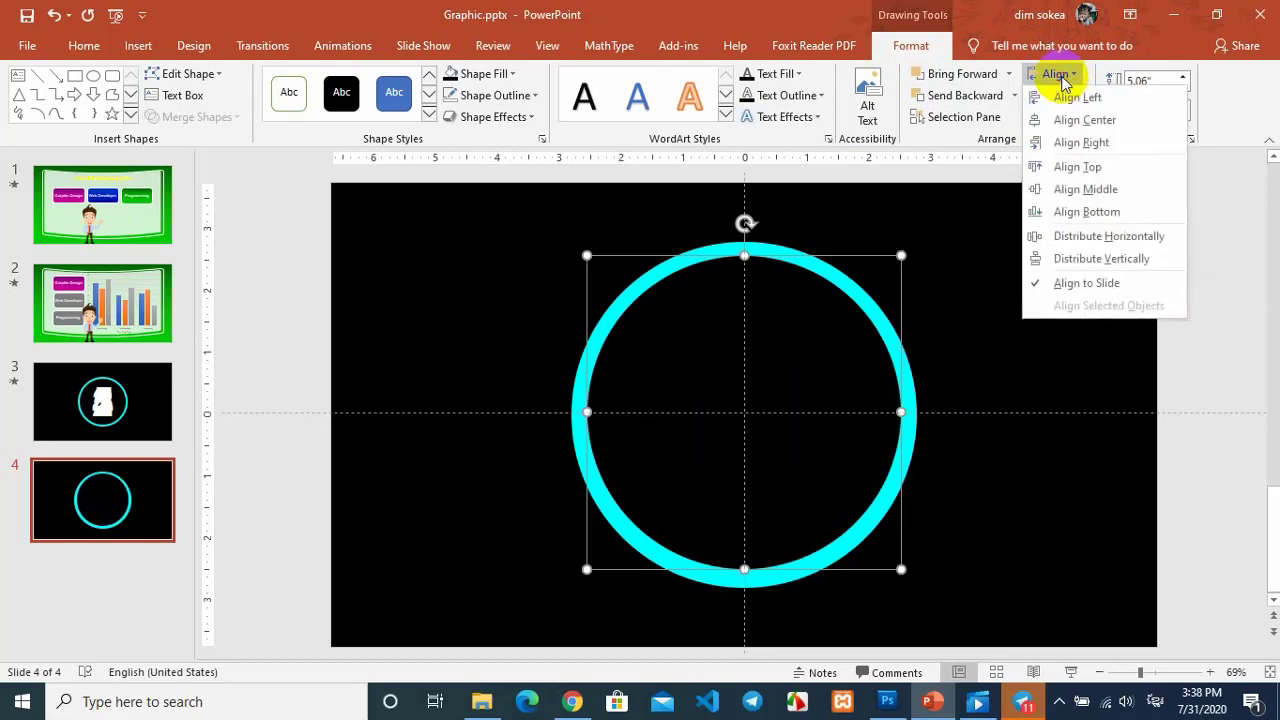
left_click(1085, 190)
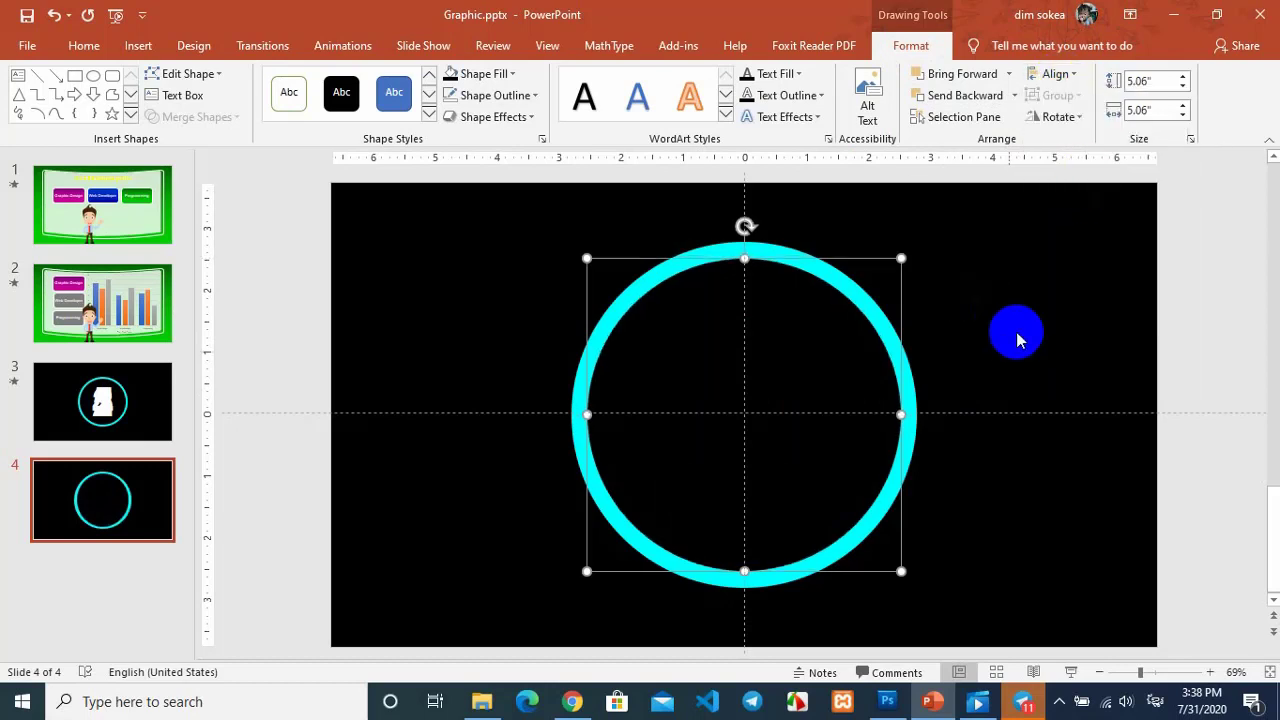
left_click(1015, 320)
left_click(895, 352)
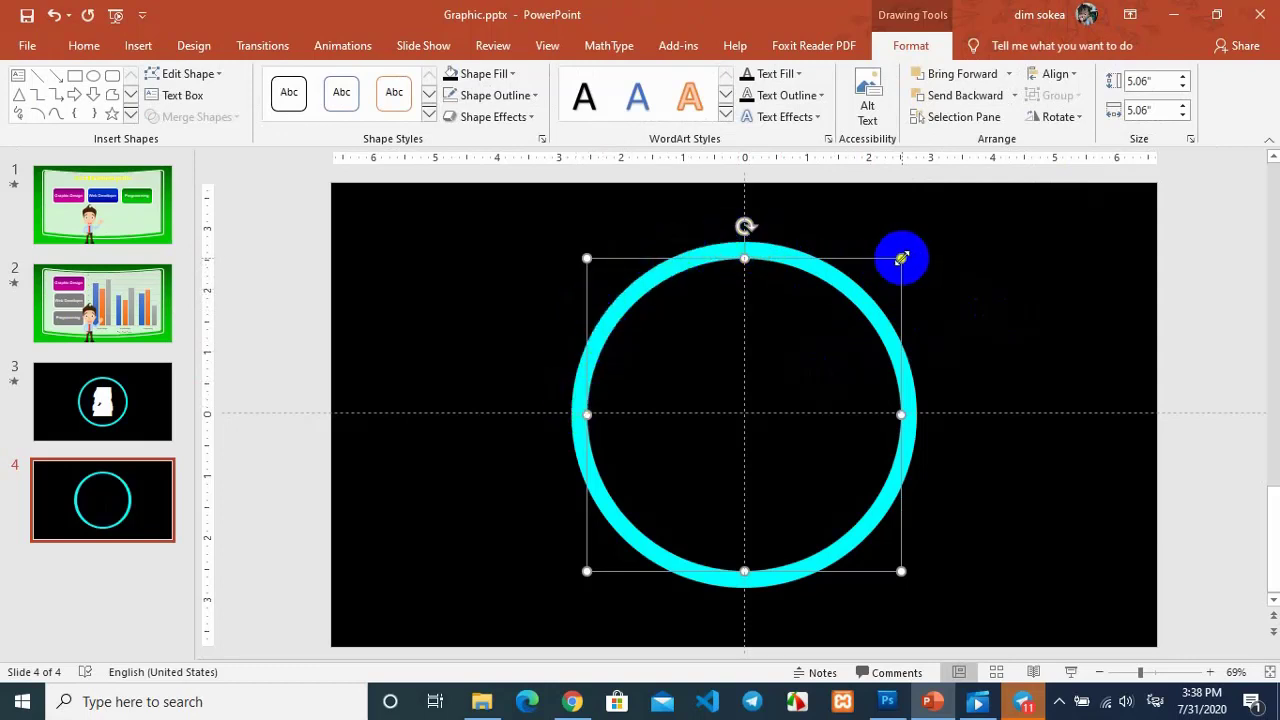
Enlarge the black circle slightly to thin the ring, then select both circles
left_click_drag(902, 258, 904, 252)
left_click(832, 321)
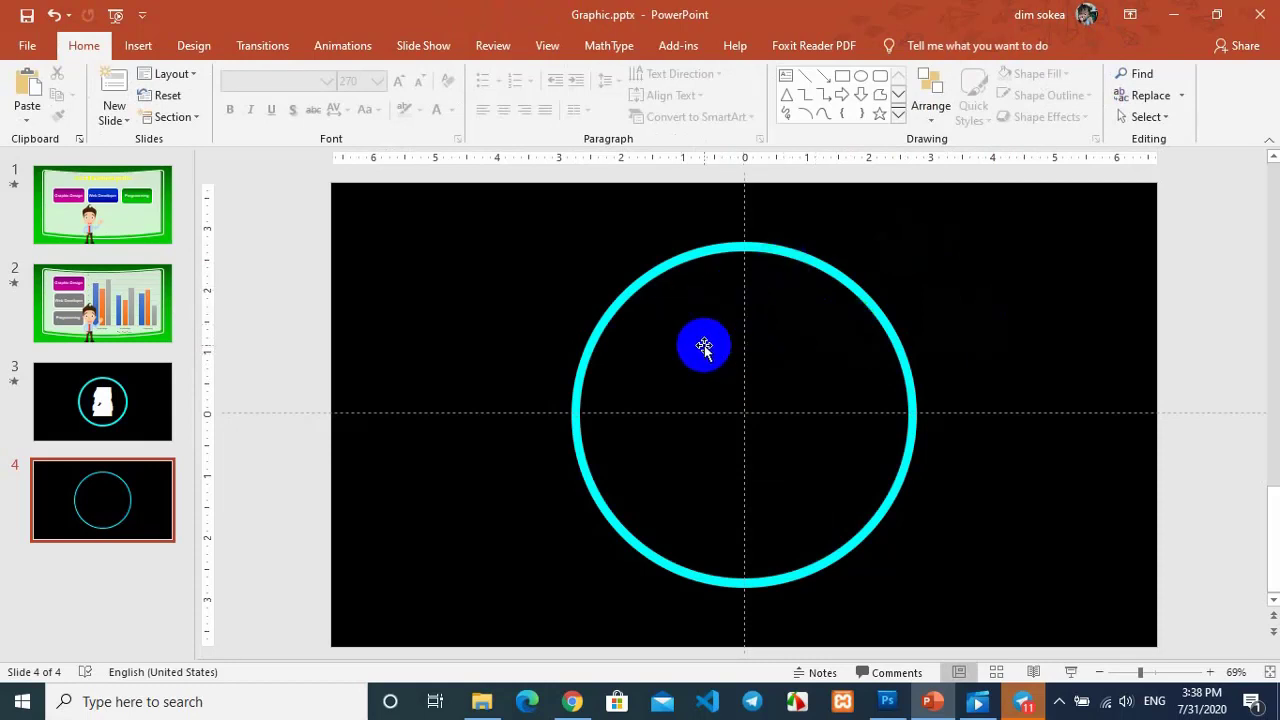
left_click(694, 345)
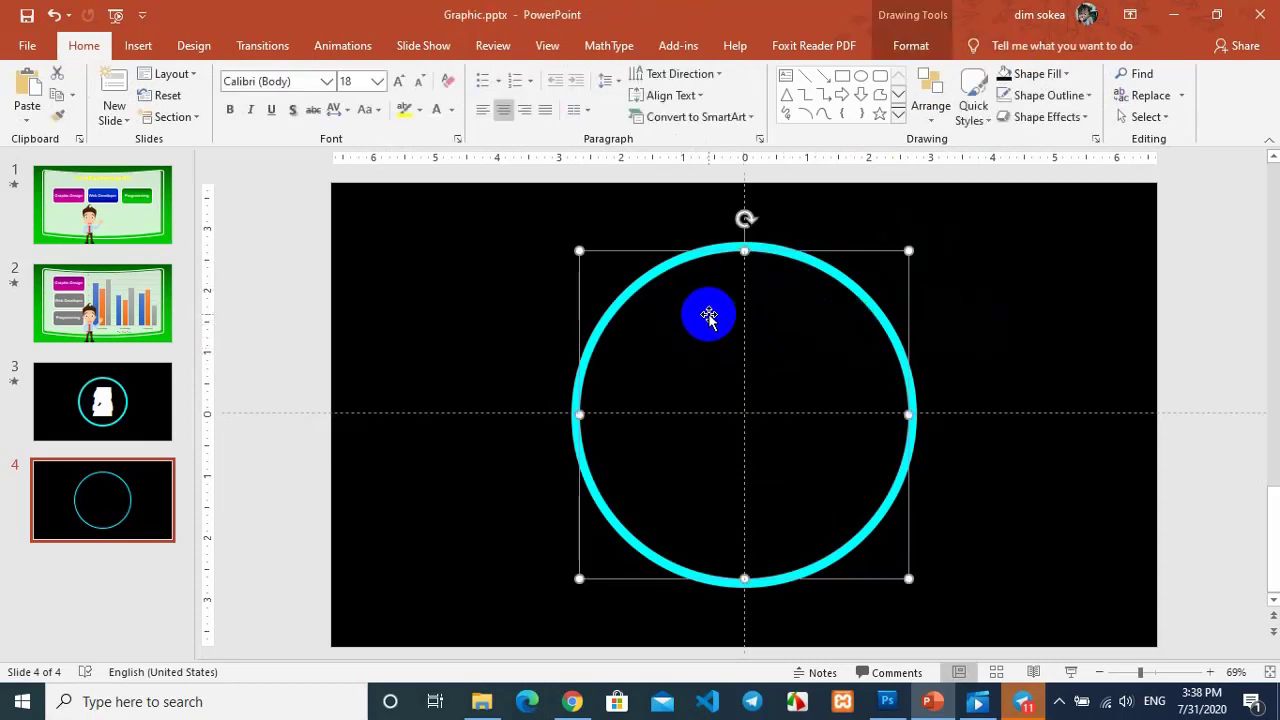
left_click(740, 246, "shift")
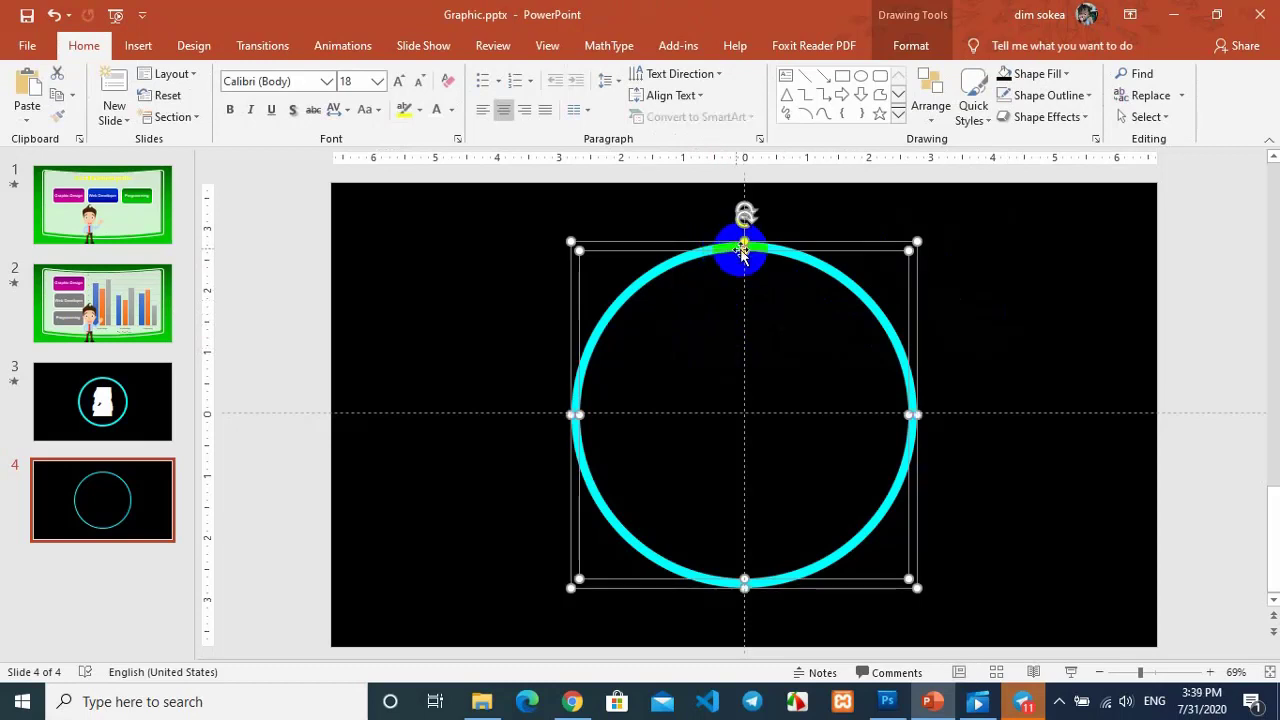
left_click(343, 45)
Apply the Wheel entrance animation to both circles and show the Animation Pane
left_click(692, 117)
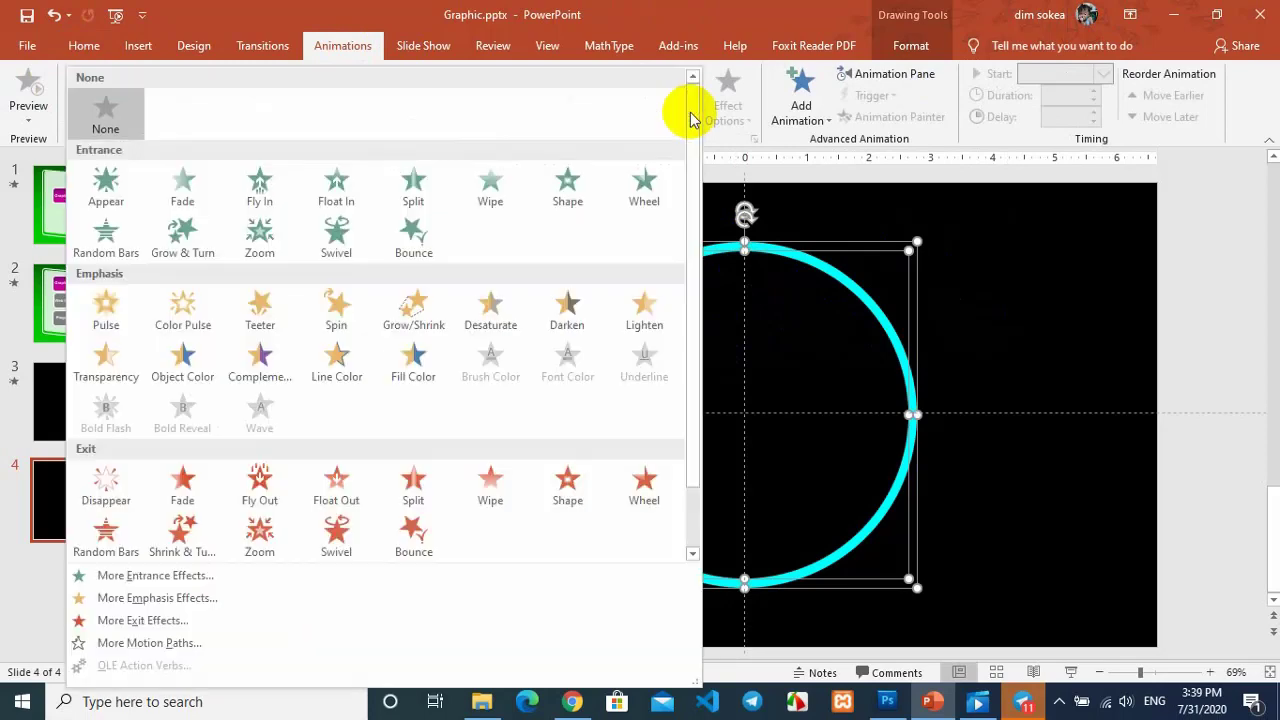
left_click(645, 193)
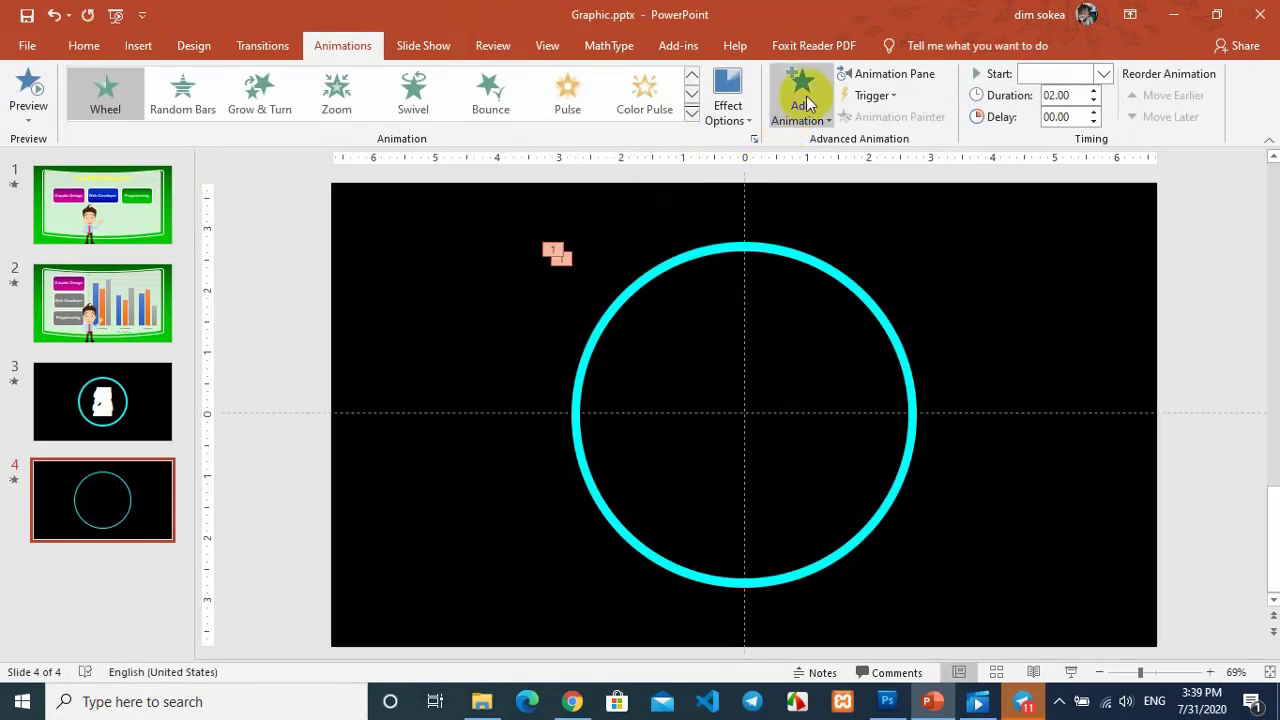
left_click(880, 76)
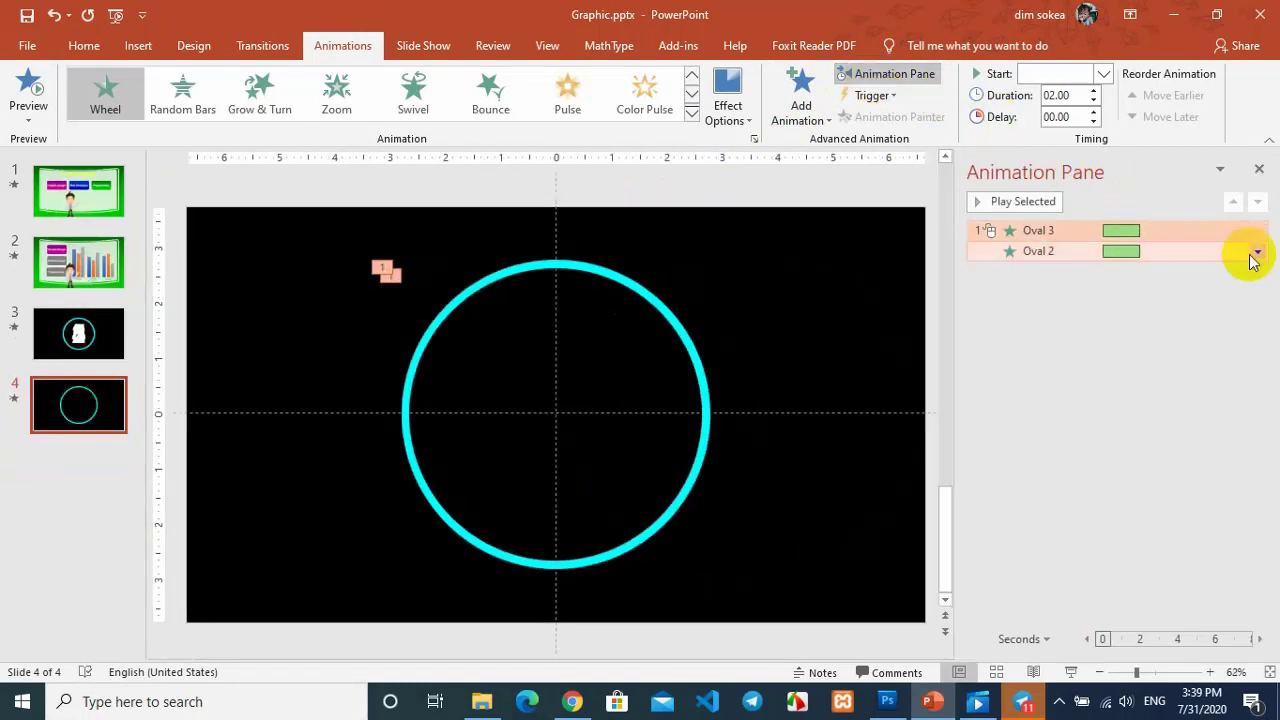
Set the Wheel animation timing to a 1-second (Fast) duration repeating 5 times
left_click(1258, 254)
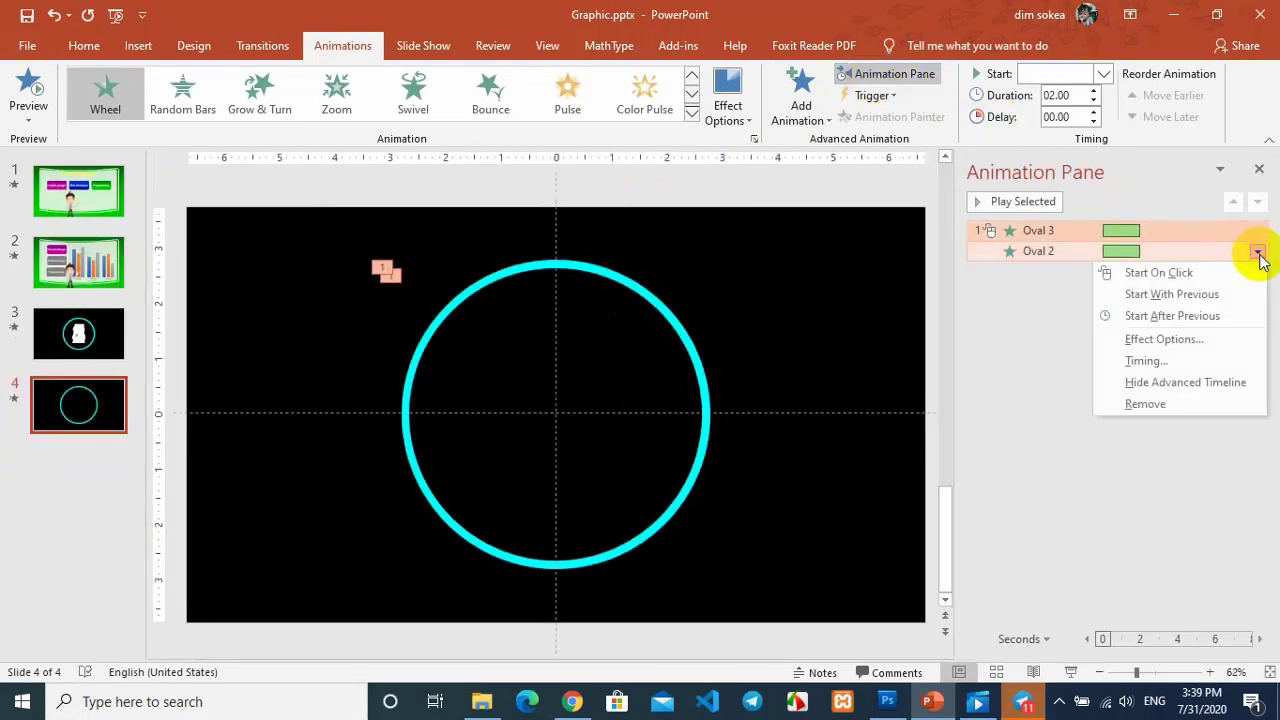
left_click(1183, 340)
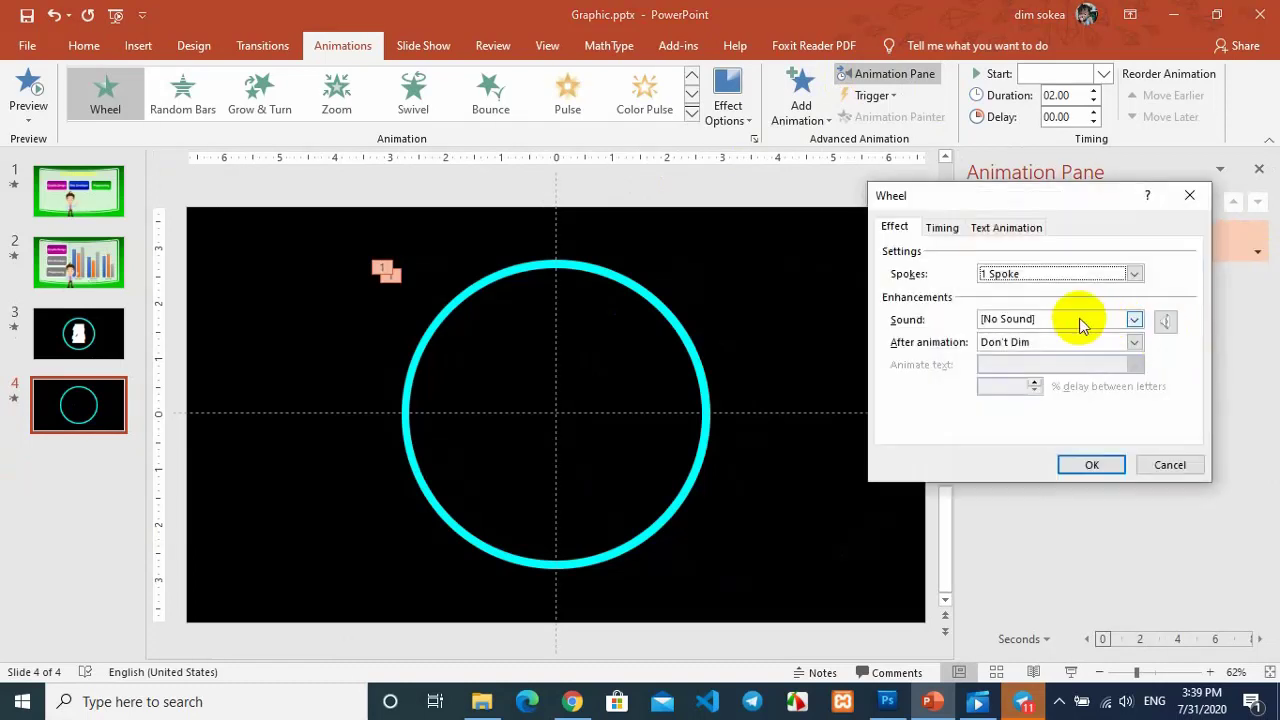
left_click(945, 230)
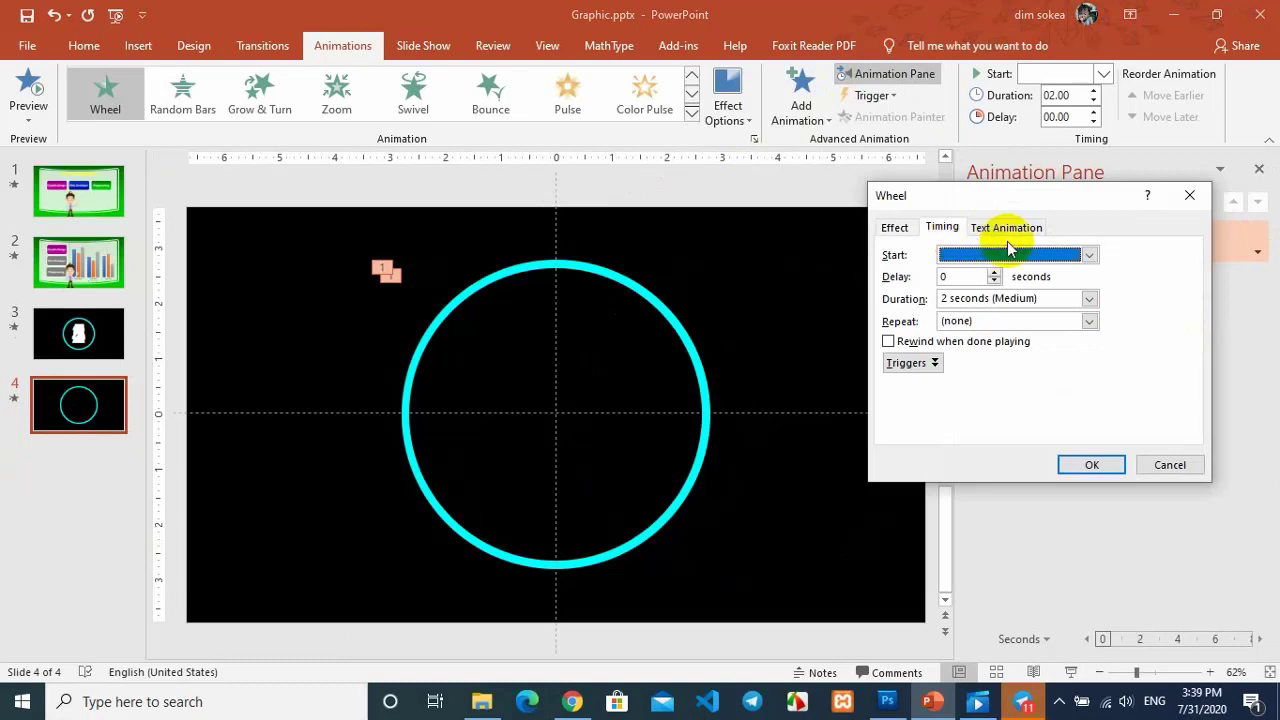
left_click(1089, 299)
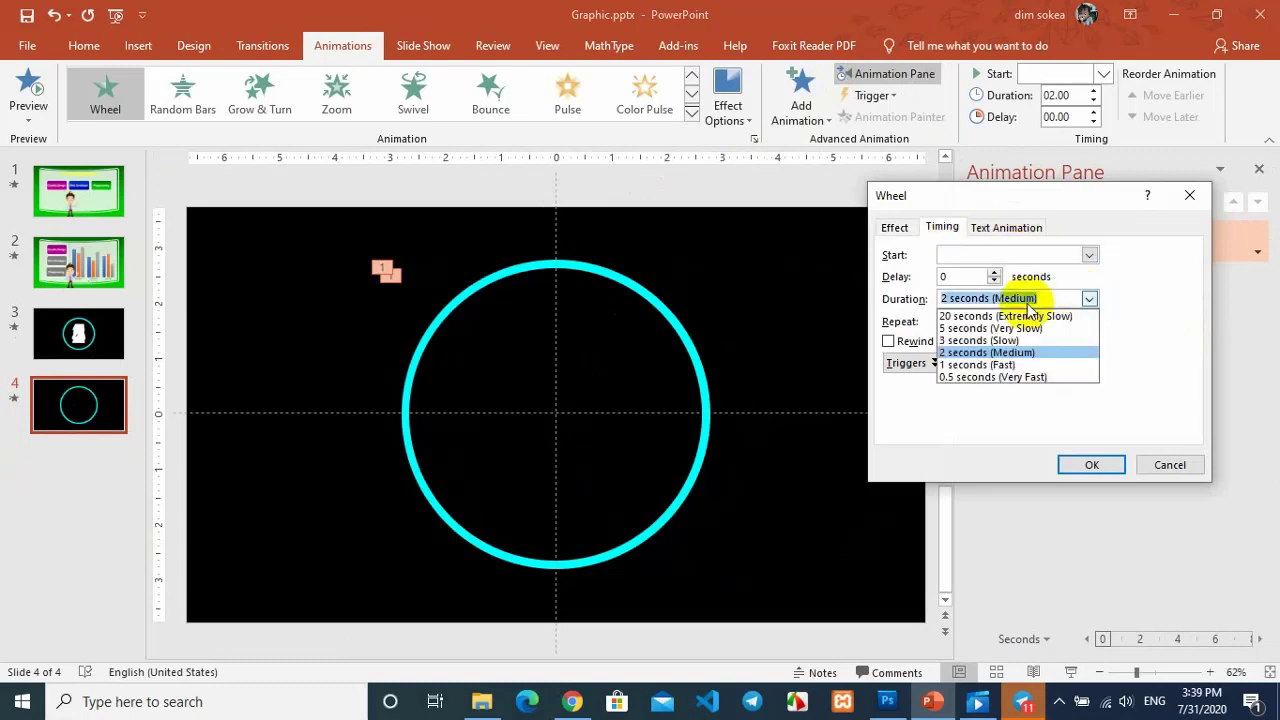
left_click(1000, 365)
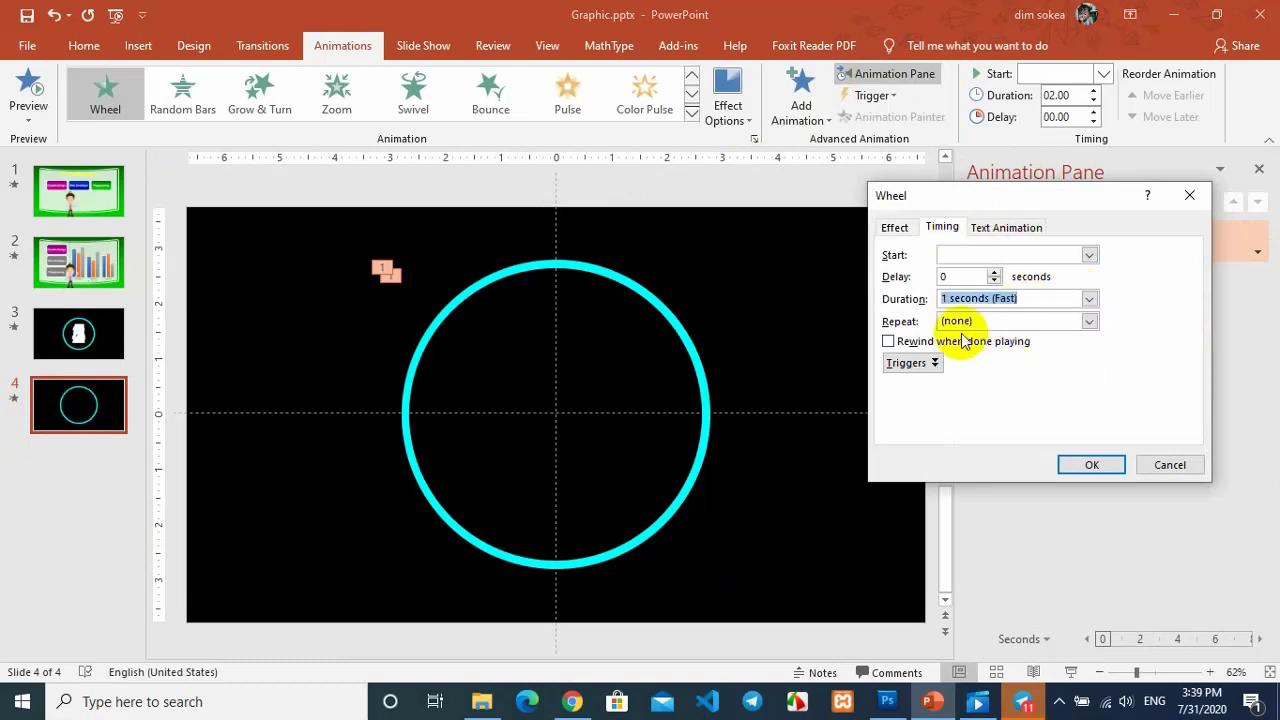
left_click(1090, 320)
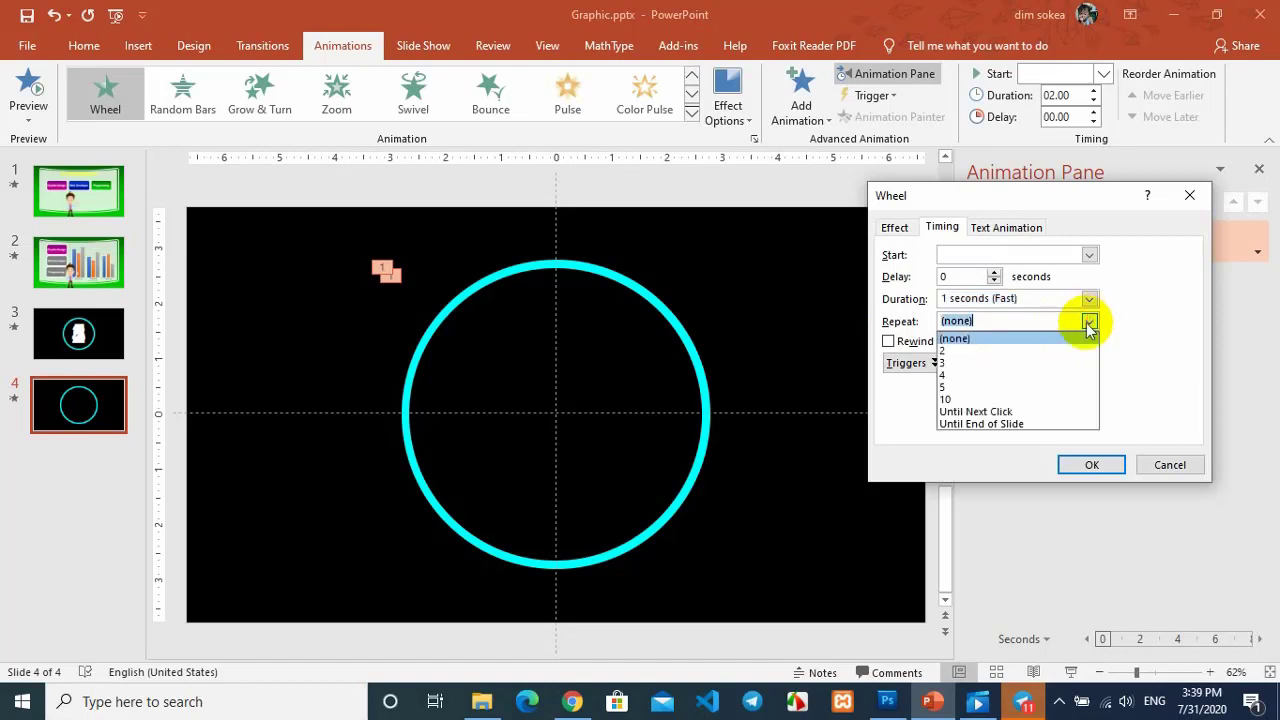
left_click(959, 387)
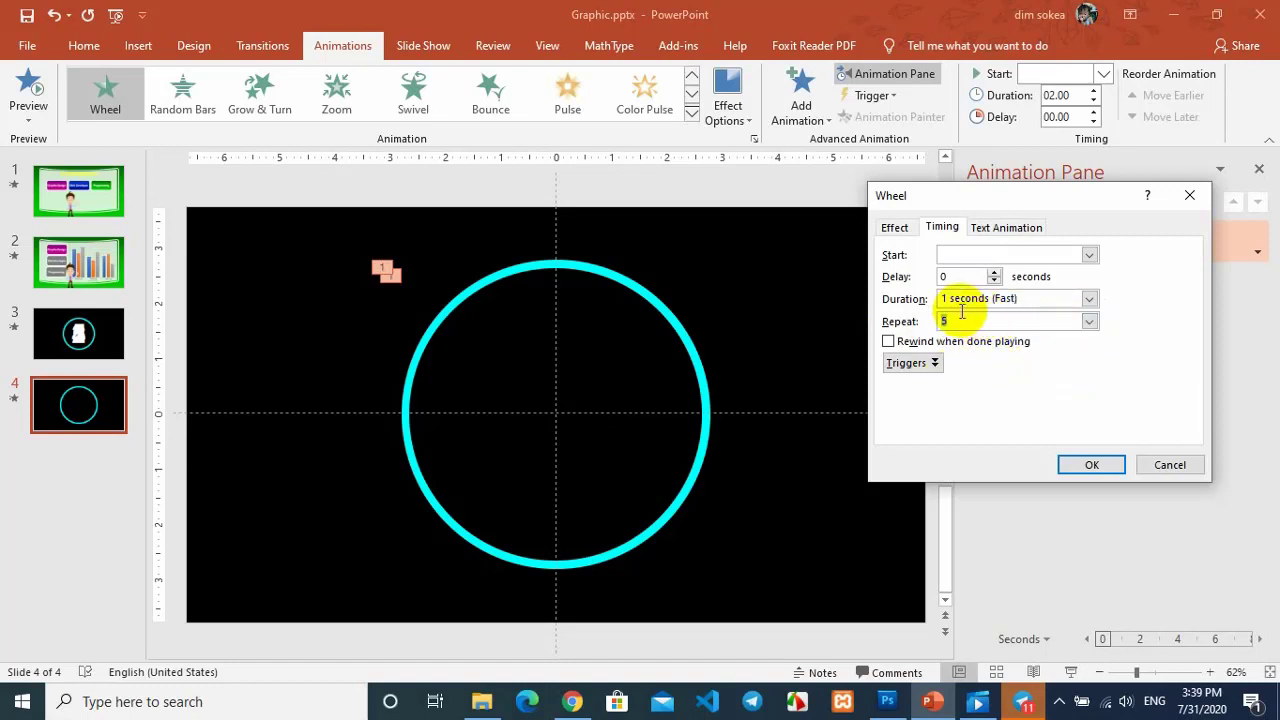
left_click(1089, 322)
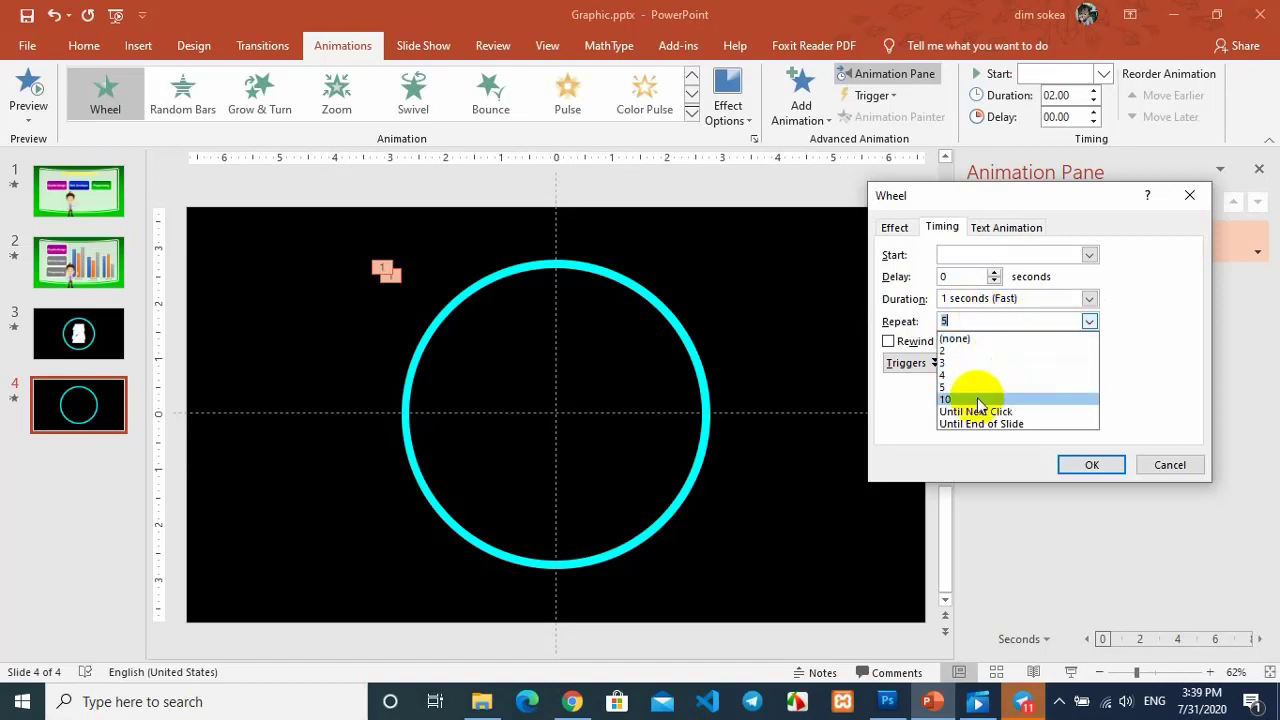
left_click(950, 388)
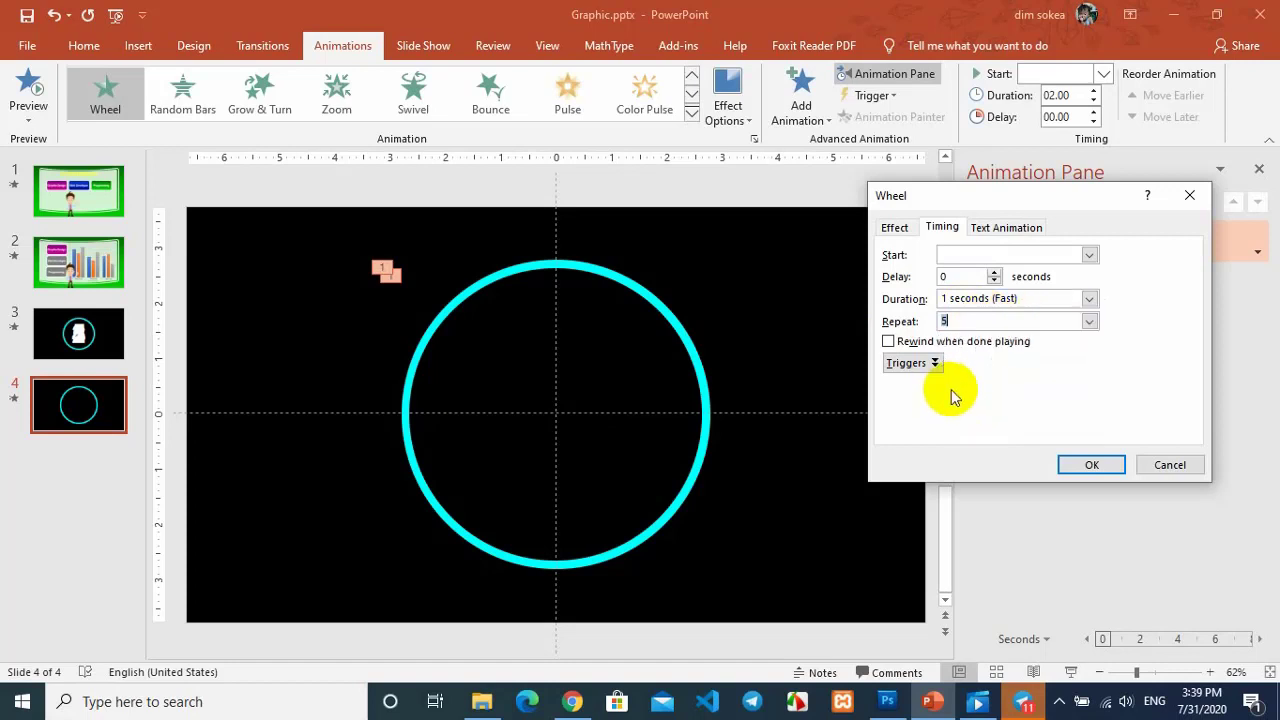
left_click(1090, 470)
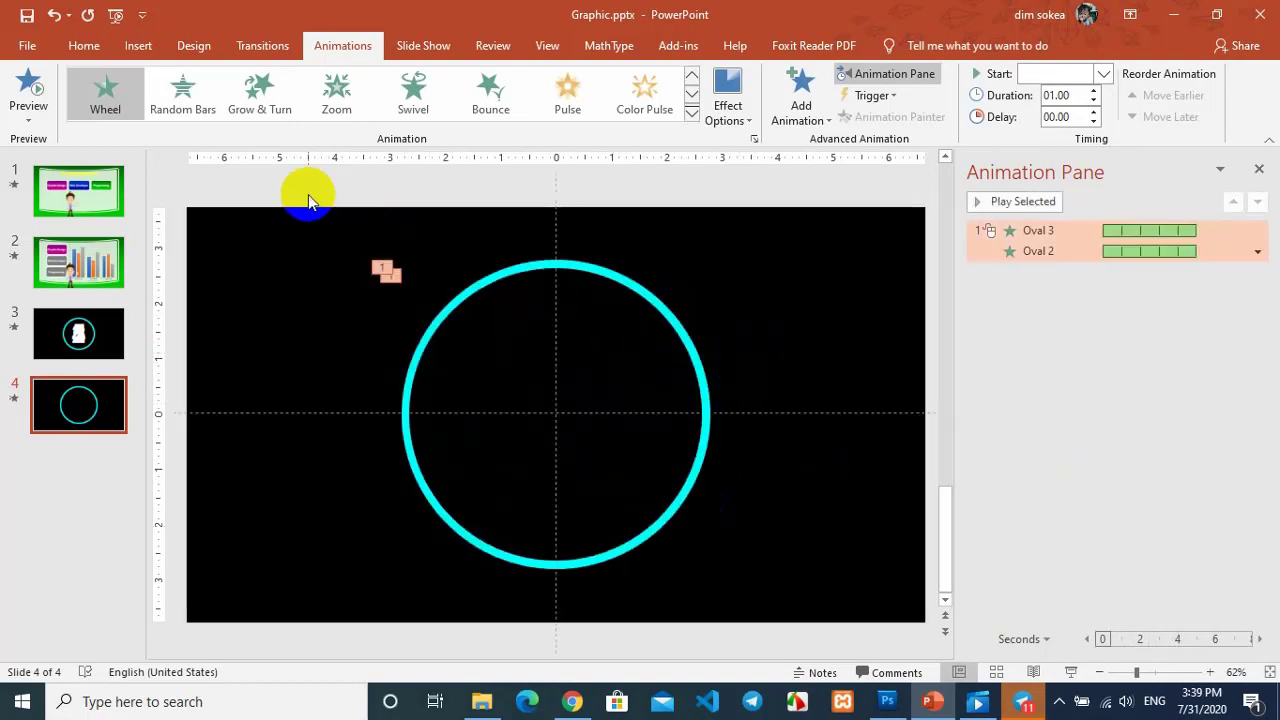
Add a text box on the left side of slide 4 and select it
left_click_drag(289, 317, 327, 385)
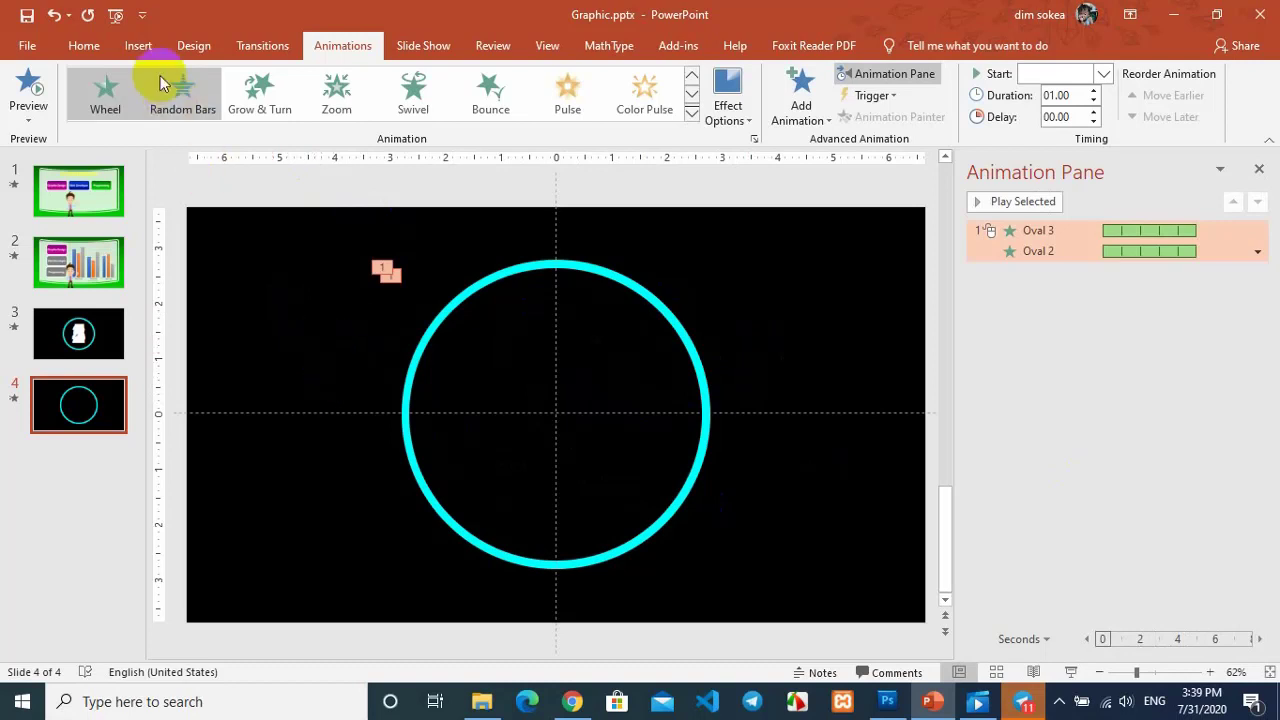
left_click(143, 52)
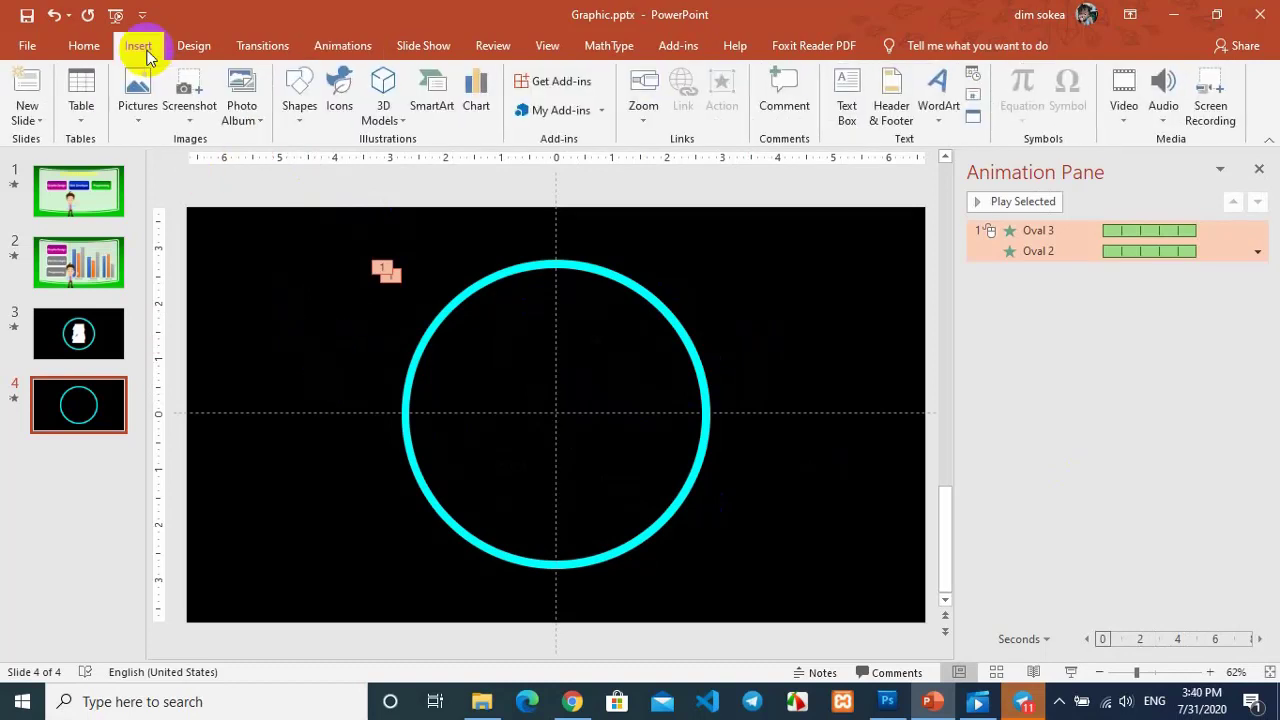
left_click(846, 88)
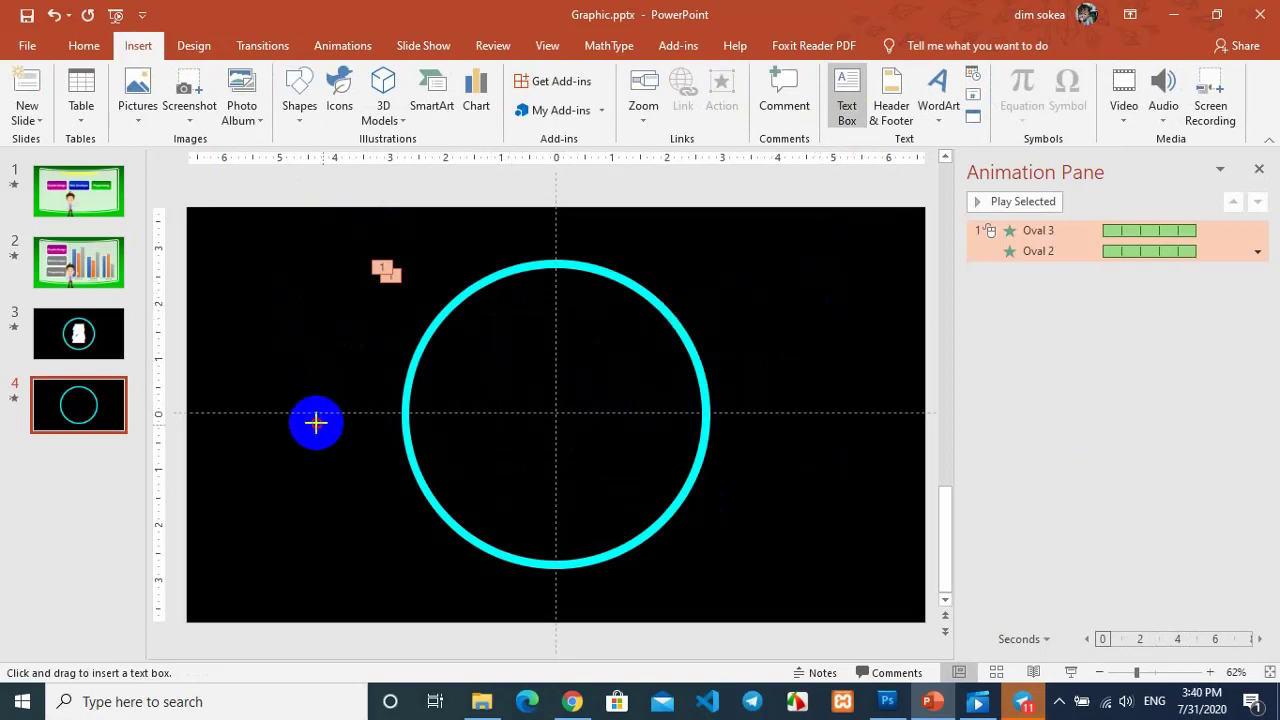
left_click(310, 420)
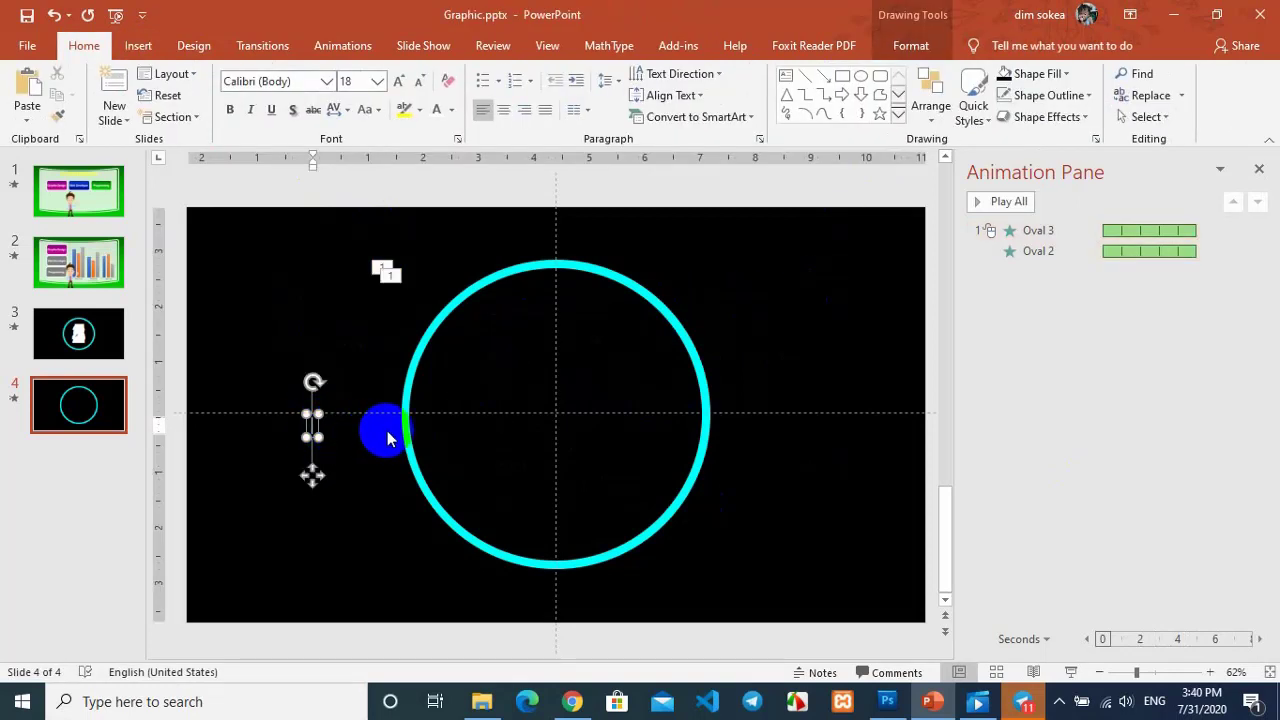
mouse_move(387, 431)
left_mouse_down()
mouse_move(316, 418)
mouse_move(335, 430)
mouse_move(325, 90)
left_mouse_up()
Format the digit 1 in Arial at font size 250
left_click(327, 81)
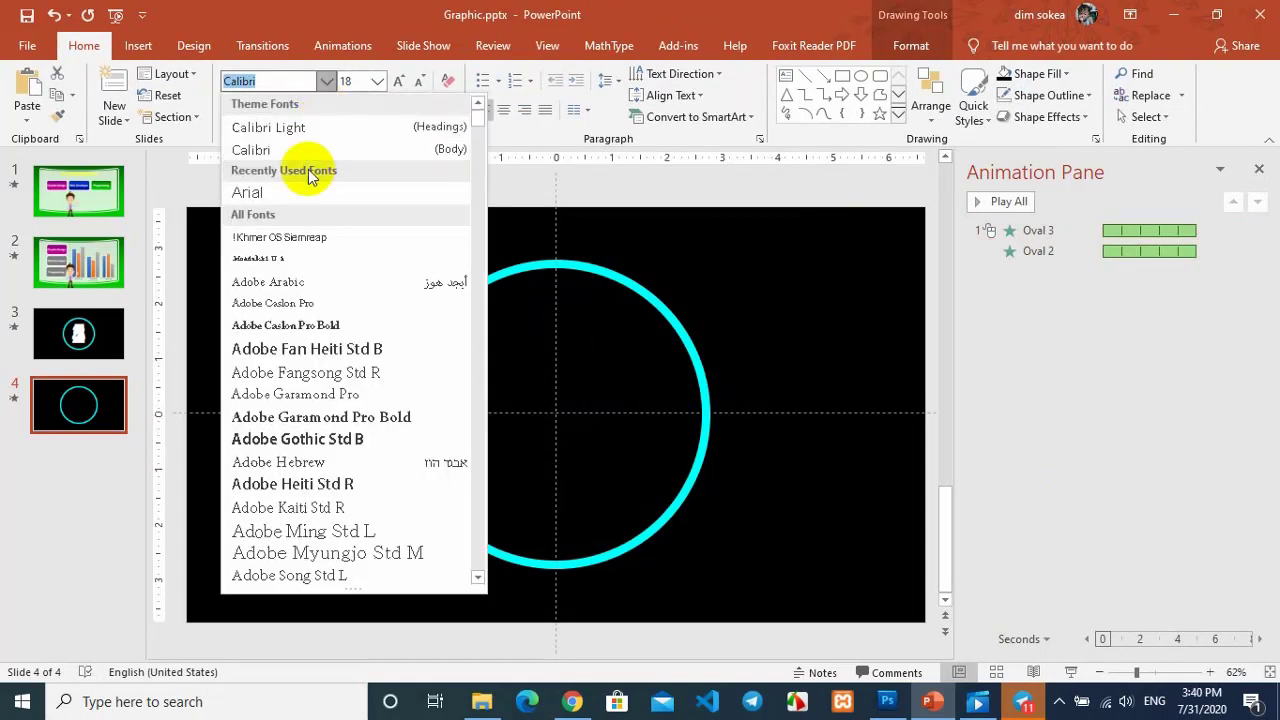
left_click(420, 80)
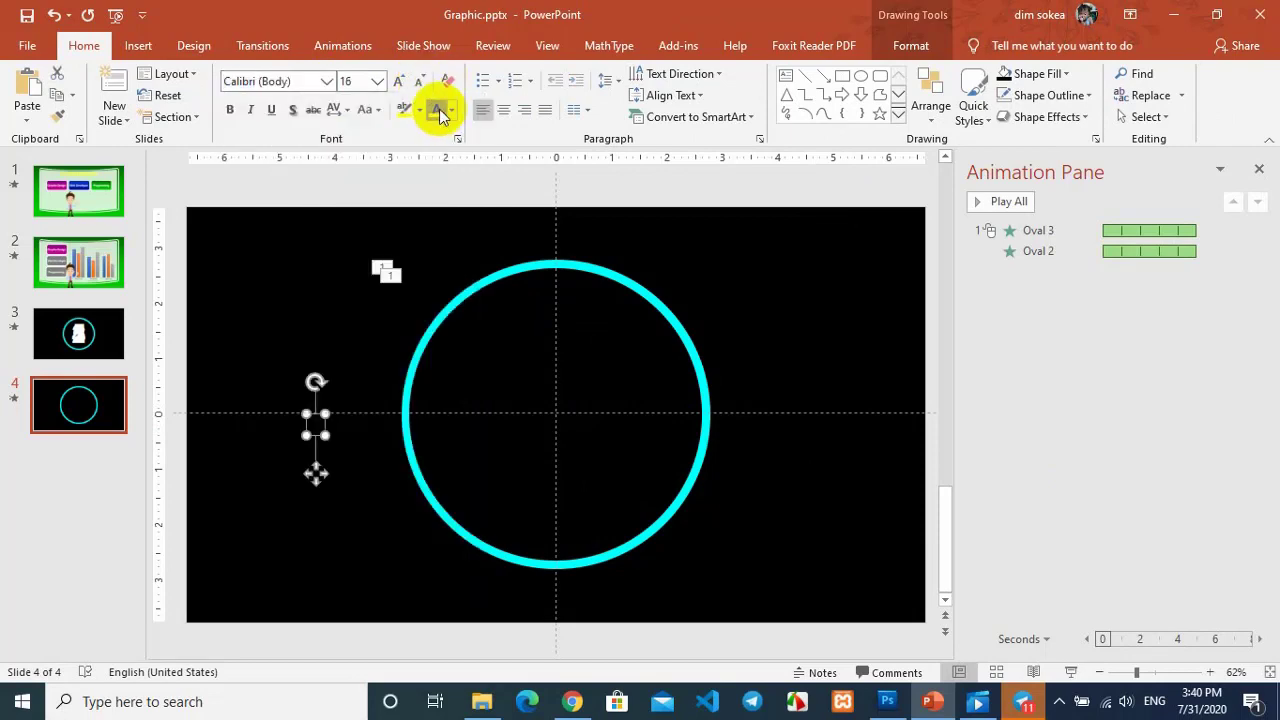
left_click(320, 372)
type("1")
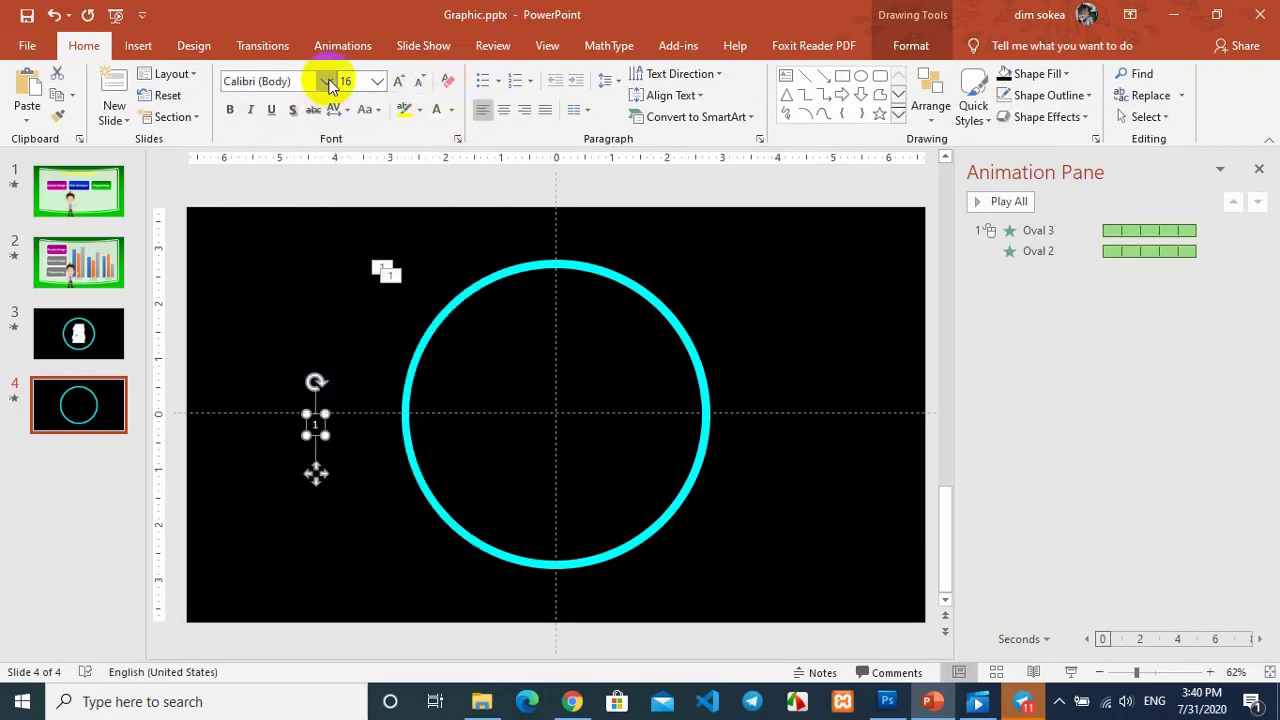
left_click(327, 81)
left_click(286, 194)
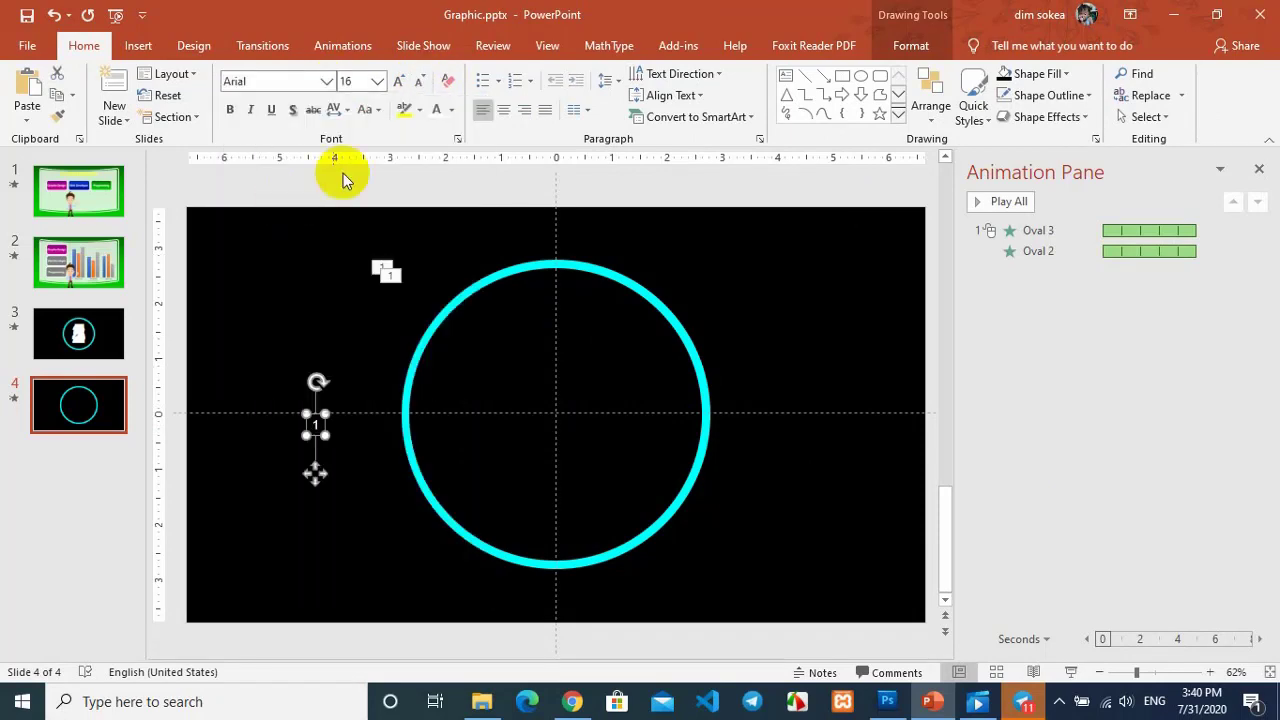
left_click(360, 81)
type("250")
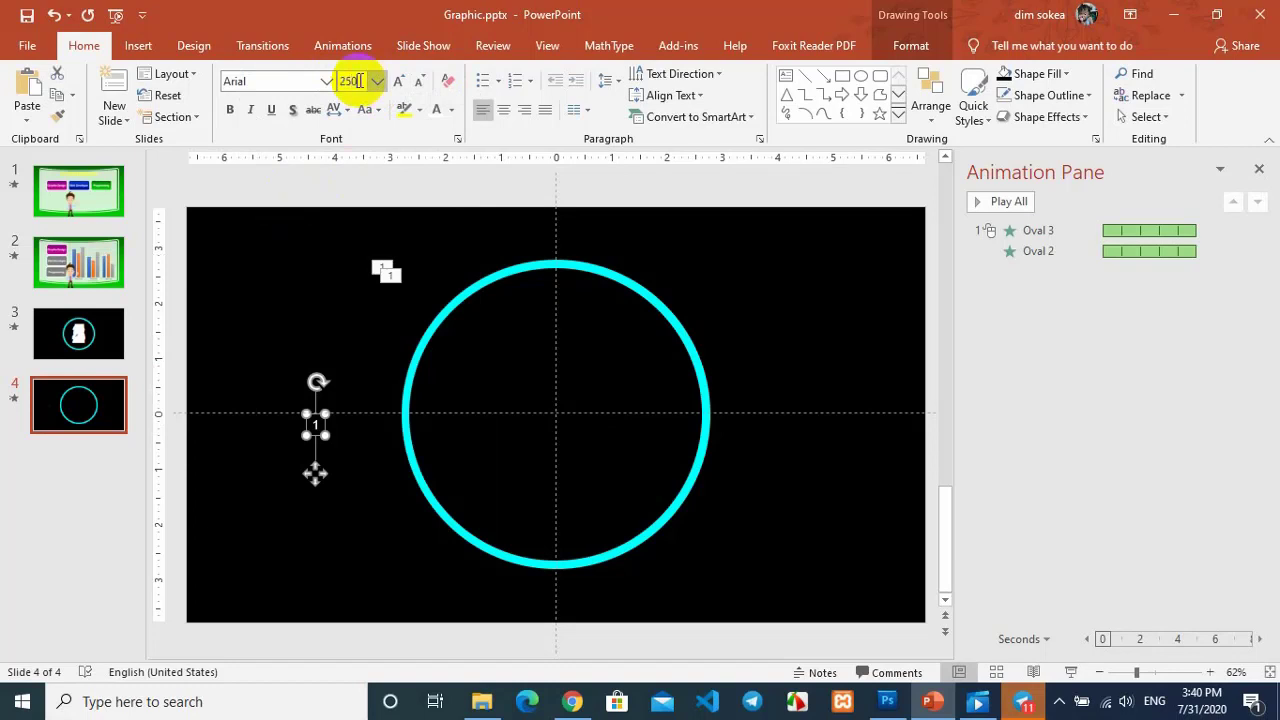
key("Return")
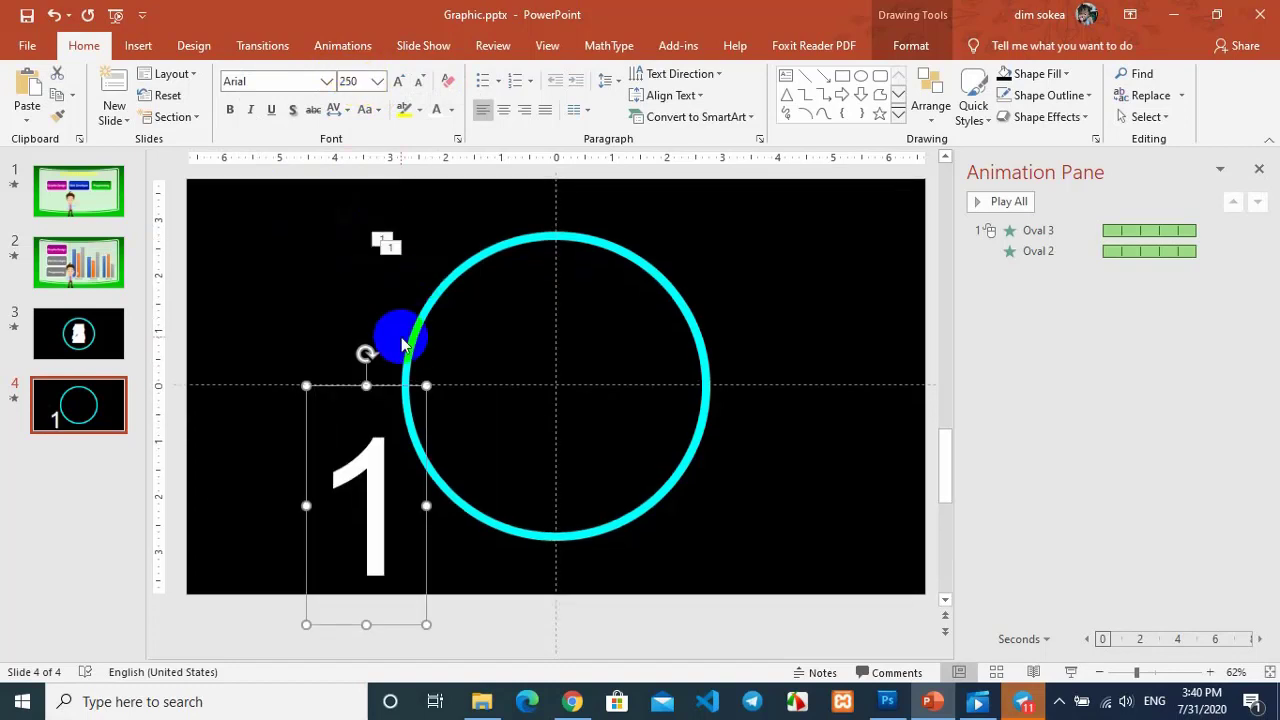
Move the large 1 to the right of the cyan ring and close the Animation Pane
left_click_drag(400, 383, 364, 265)
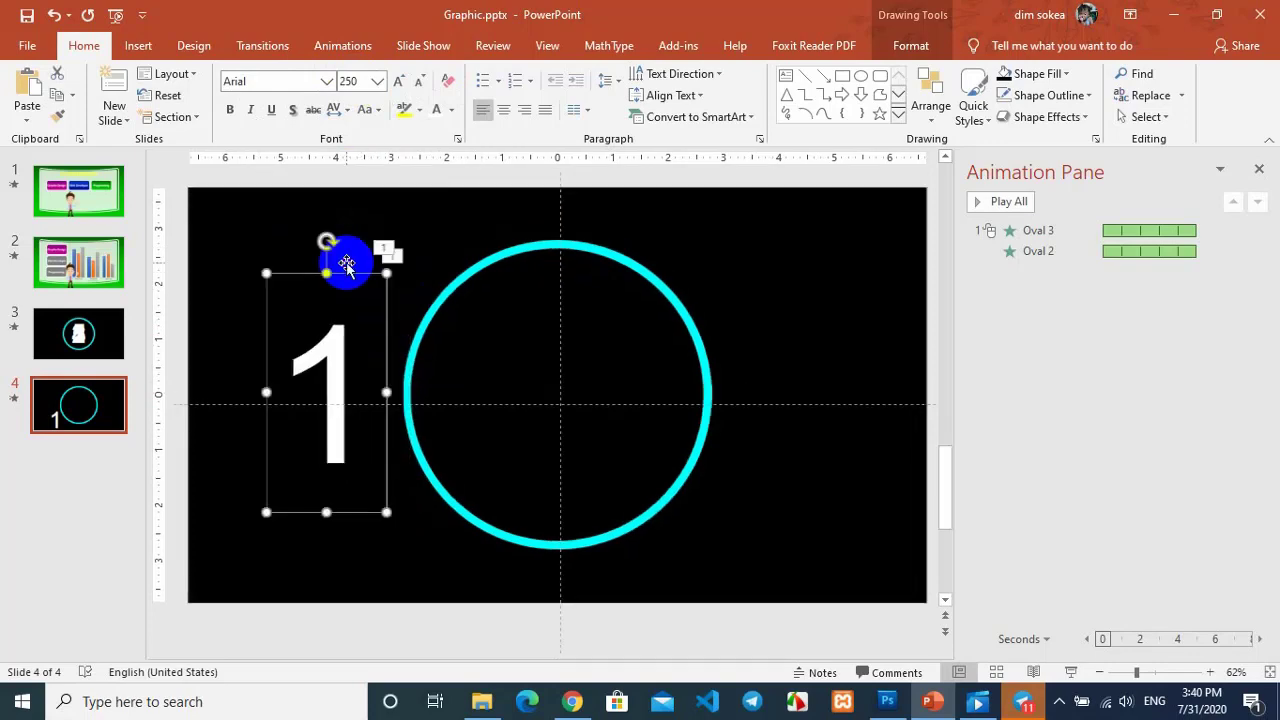
left_click_drag(391, 346, 870, 255)
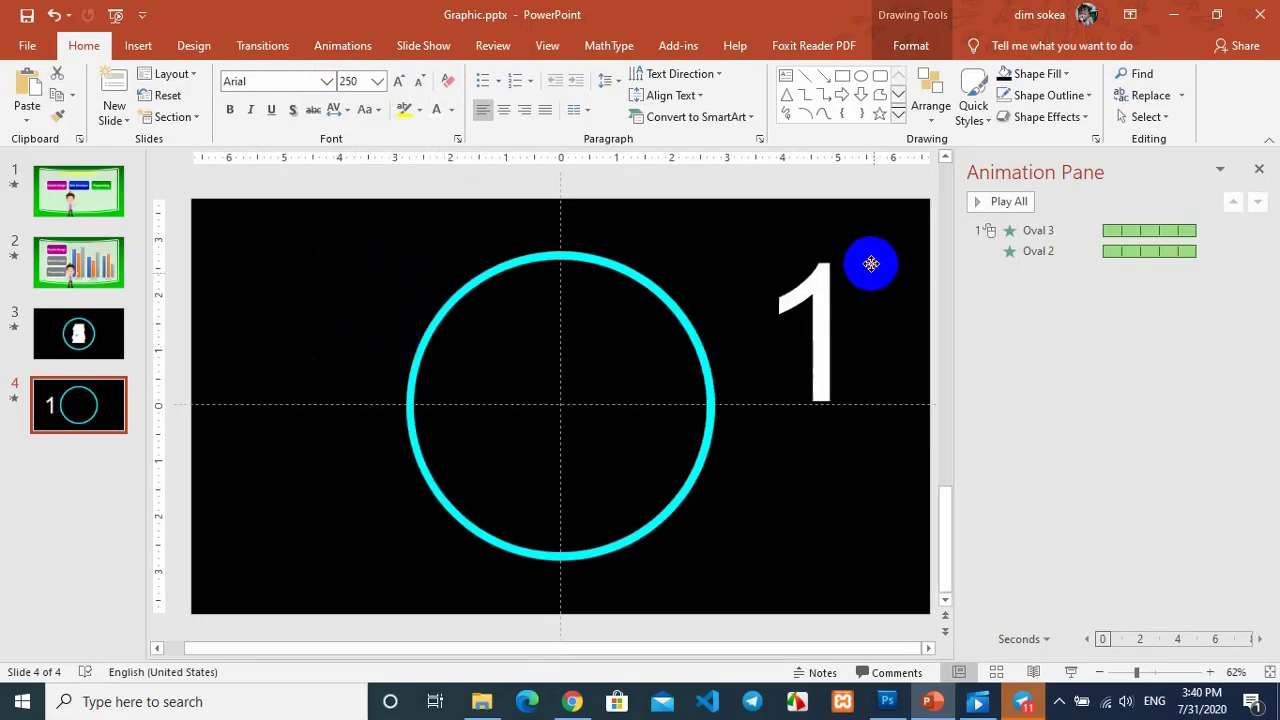
left_click(1260, 173)
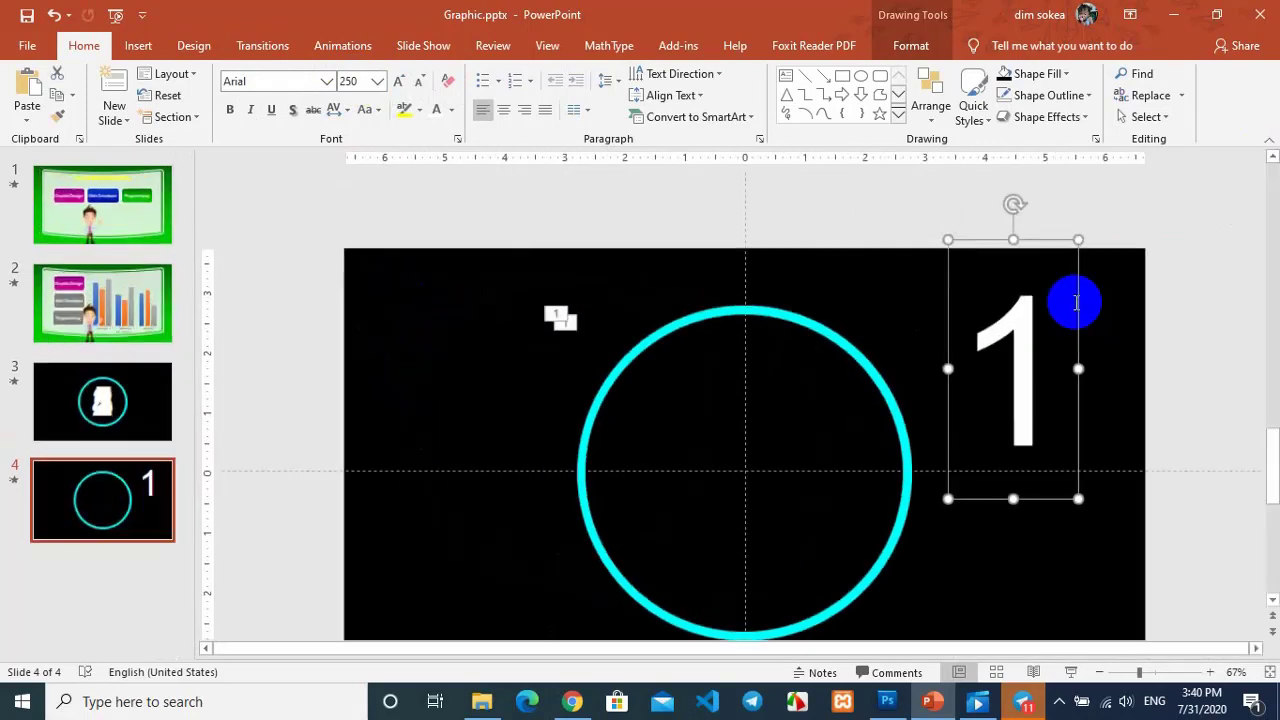
Copy the large 1 into the ring as a 5 and retype the upper number as 34
mouse_move(1092, 290)
left_mouse_down()
mouse_move(1020, 283)
mouse_move(1118, 295)
mouse_move(1051, 483)
mouse_move(1127, 487)
mouse_move(1092, 298)
mouse_move(783, 385)
mouse_move(700, 466)
left_mouse_up()
type("5")
double_click(1089, 354)
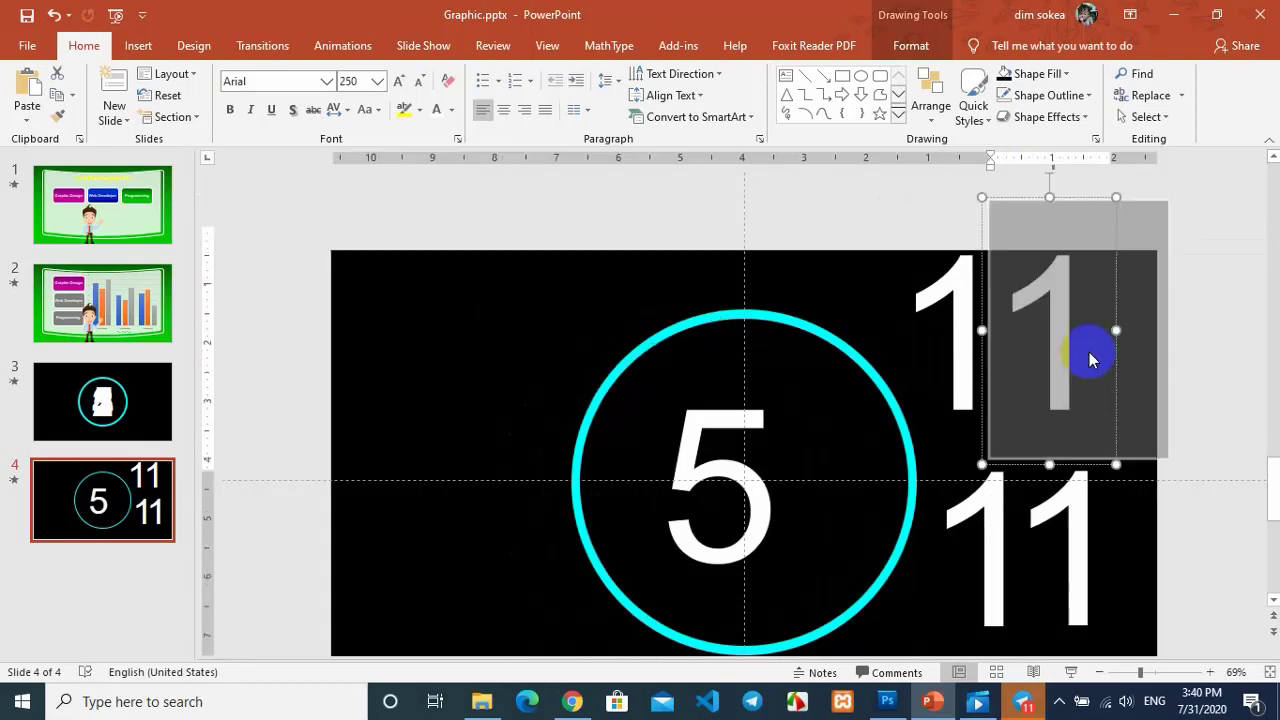
type("4")
double_click(972, 358)
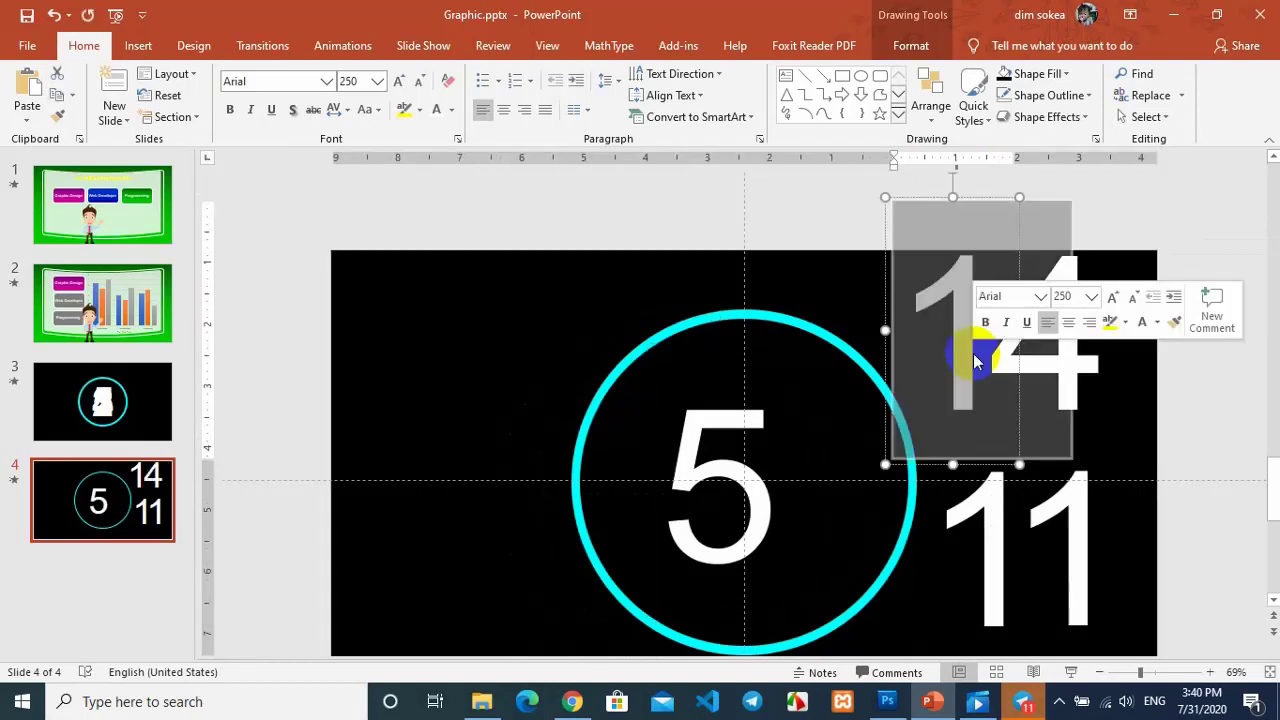
type("3")
Retype the lower number as 21 and deselect it
scroll(971, 480, "down", 2)
double_click(1000, 545)
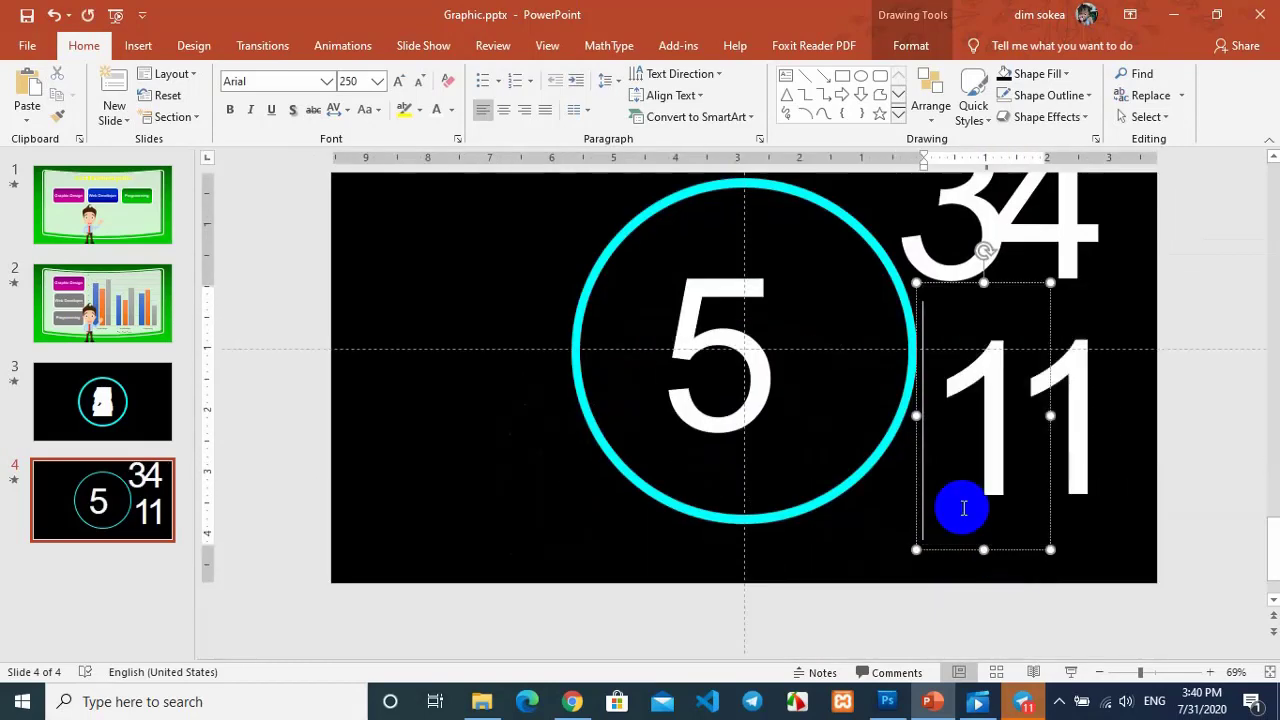
left_click_drag(963, 509, 1020, 449)
type("2")
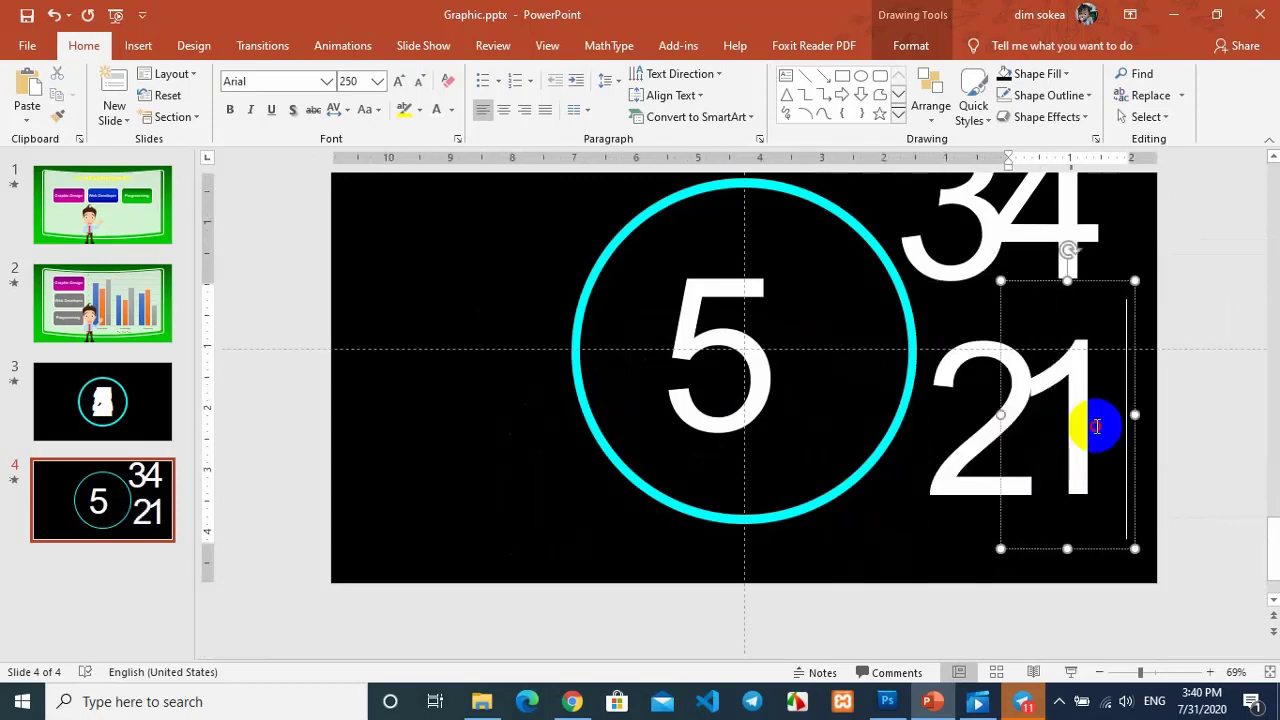
left_click(1143, 415)
left_click(1171, 257)
Select the 5 text box as a whole shape inside the cyan ring
scroll(797, 365, "up", 2)
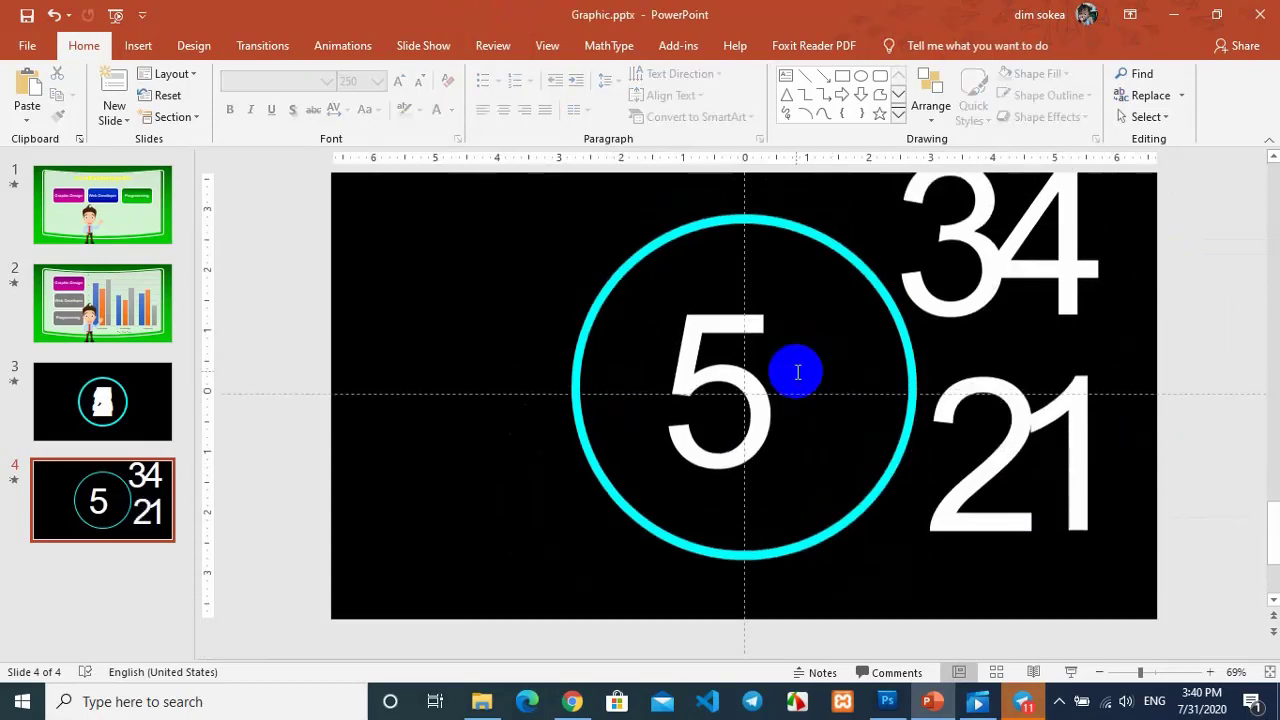
left_click(700, 352)
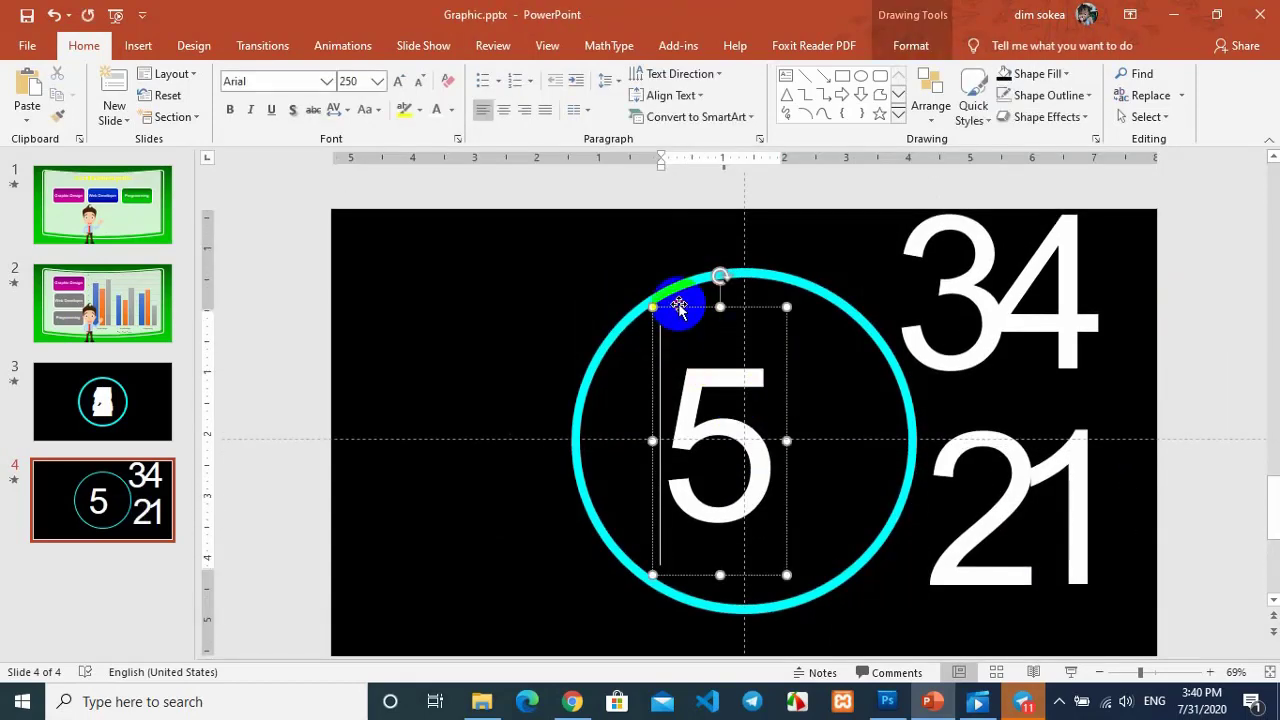
left_click(680, 312)
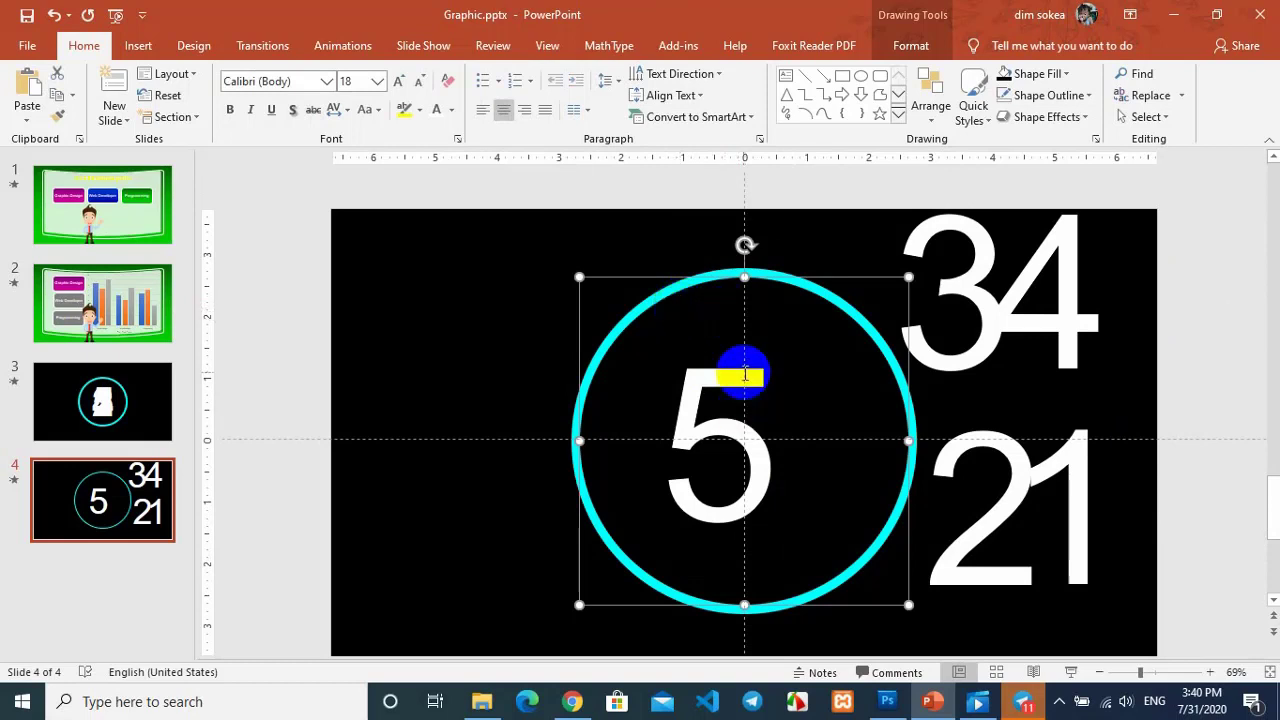
left_click(728, 456)
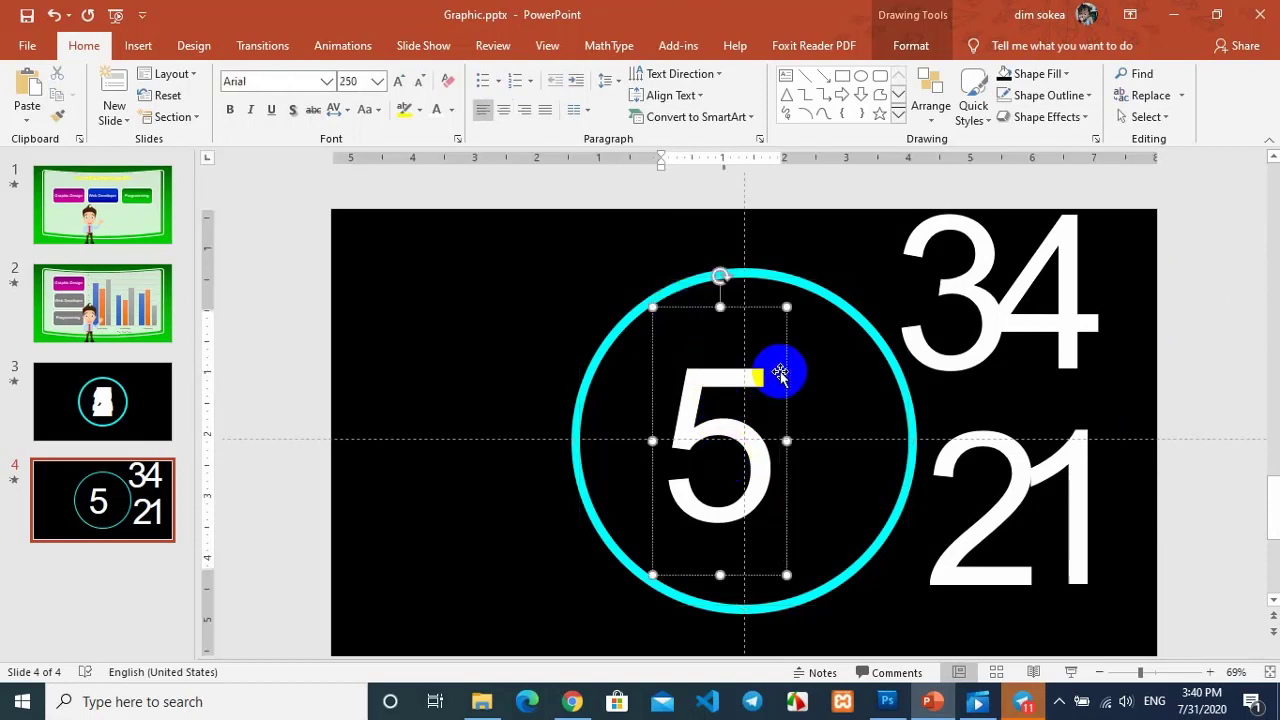
left_click(784, 370)
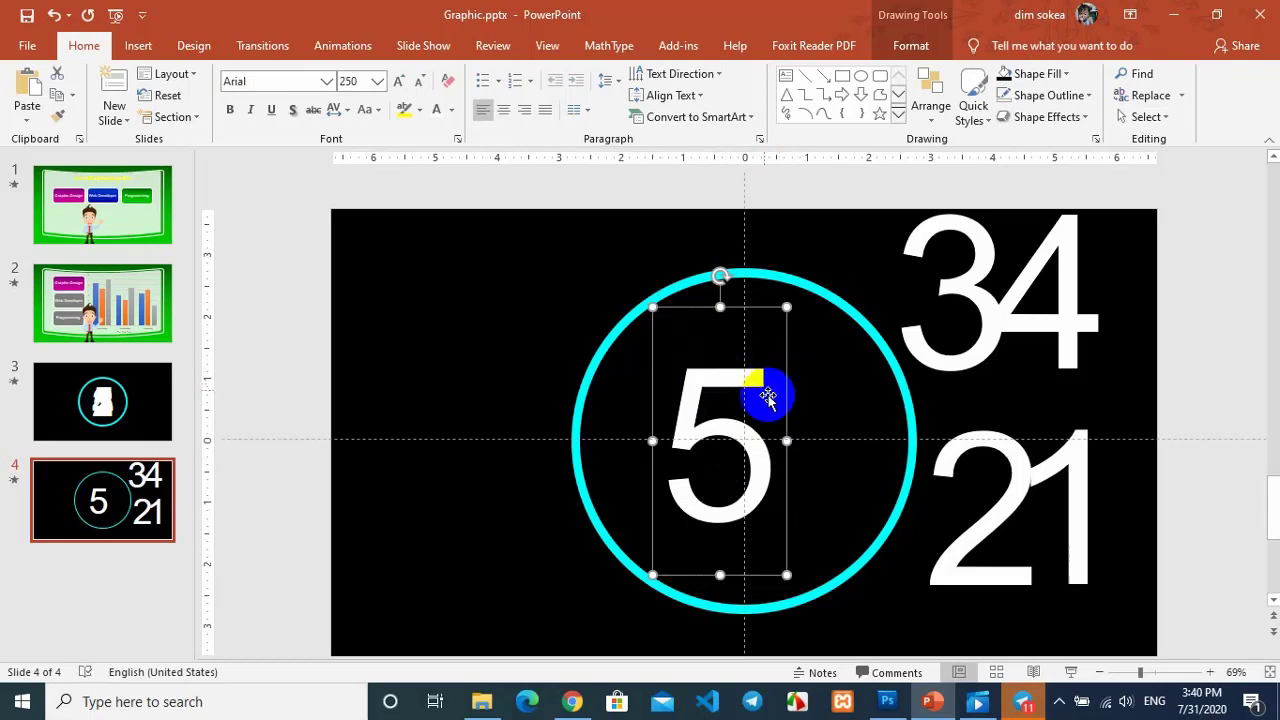
Set the 5 and the 34 to font size 300
left_click(363, 81)
type("300")
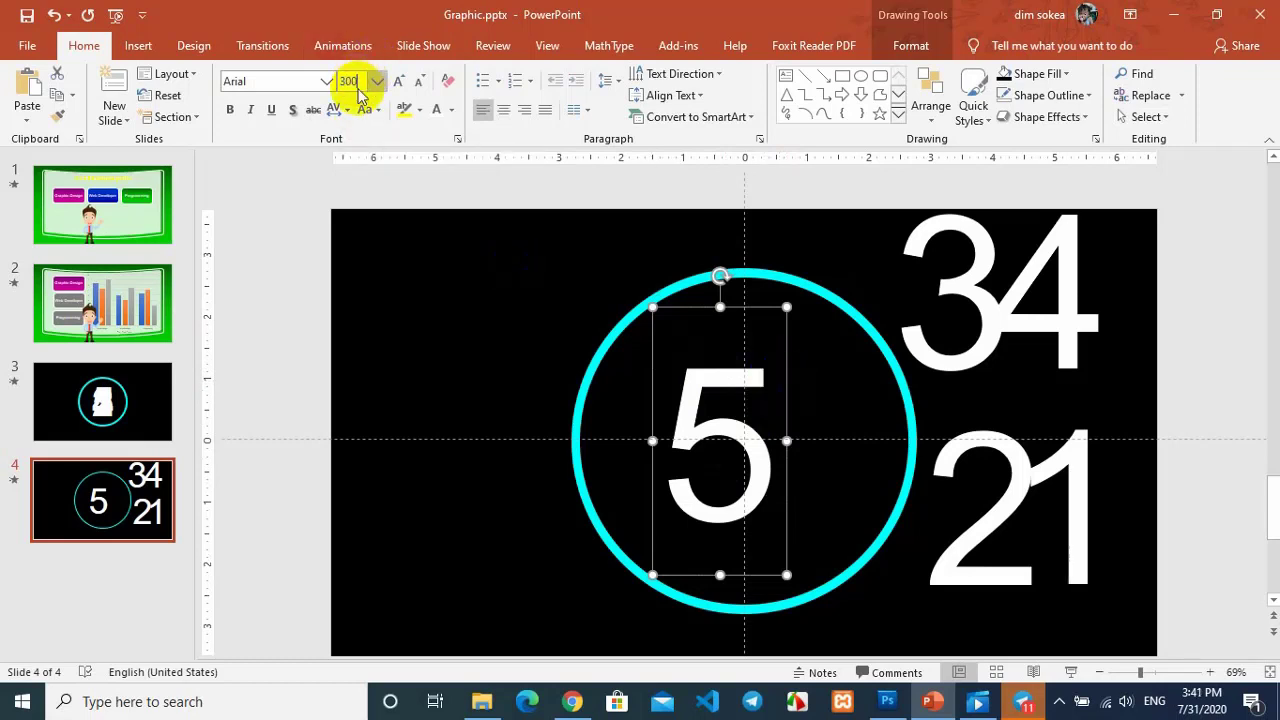
key("Return")
left_click(910, 315)
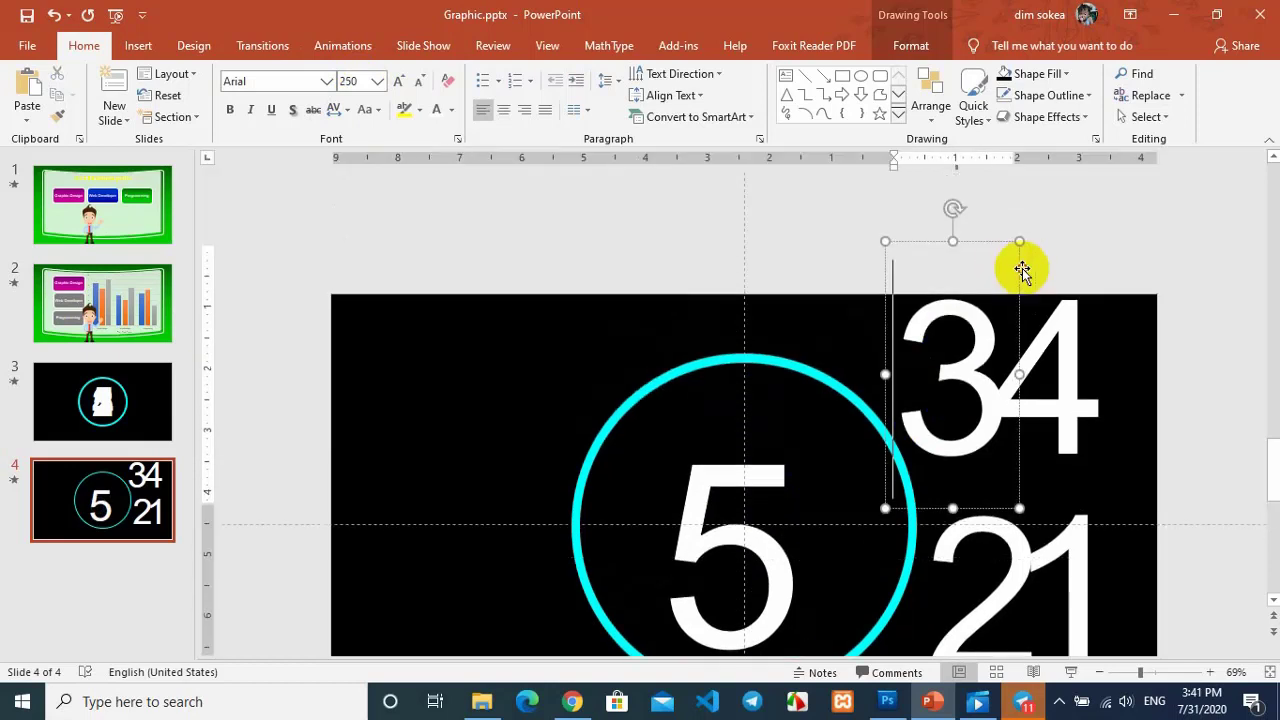
left_click(1020, 270)
left_click(352, 82)
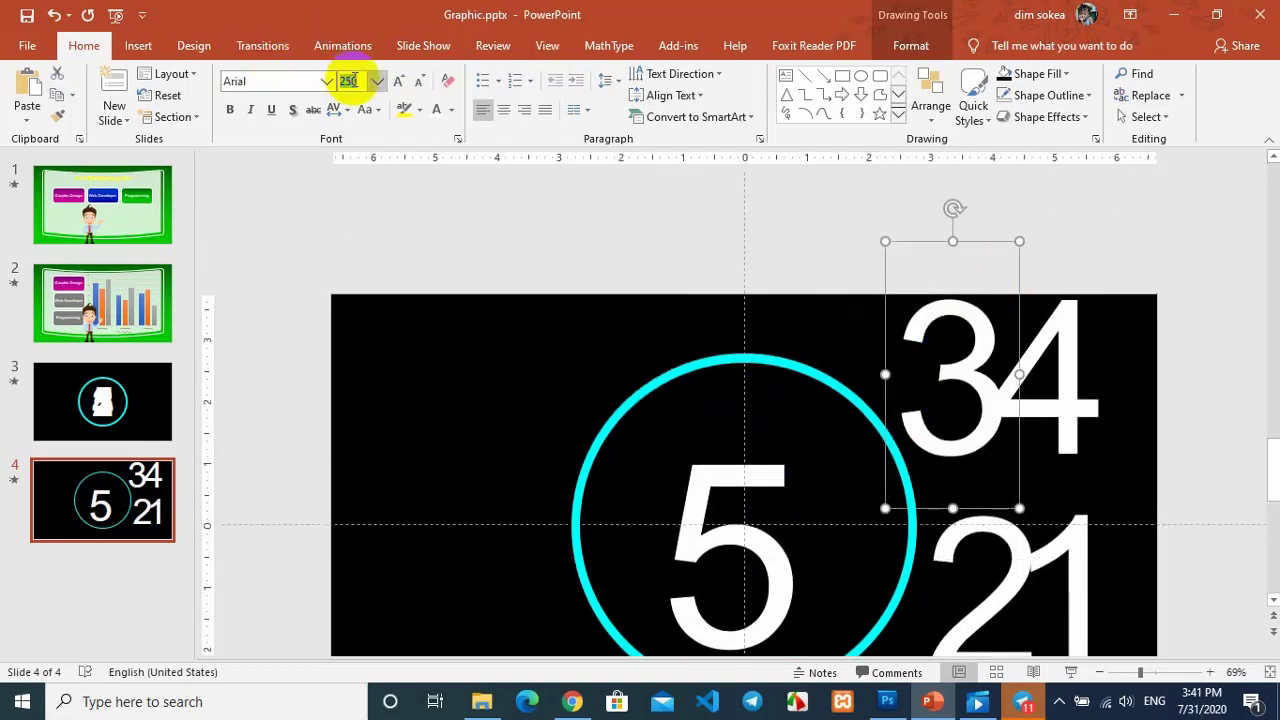
type("300")
key("Return")
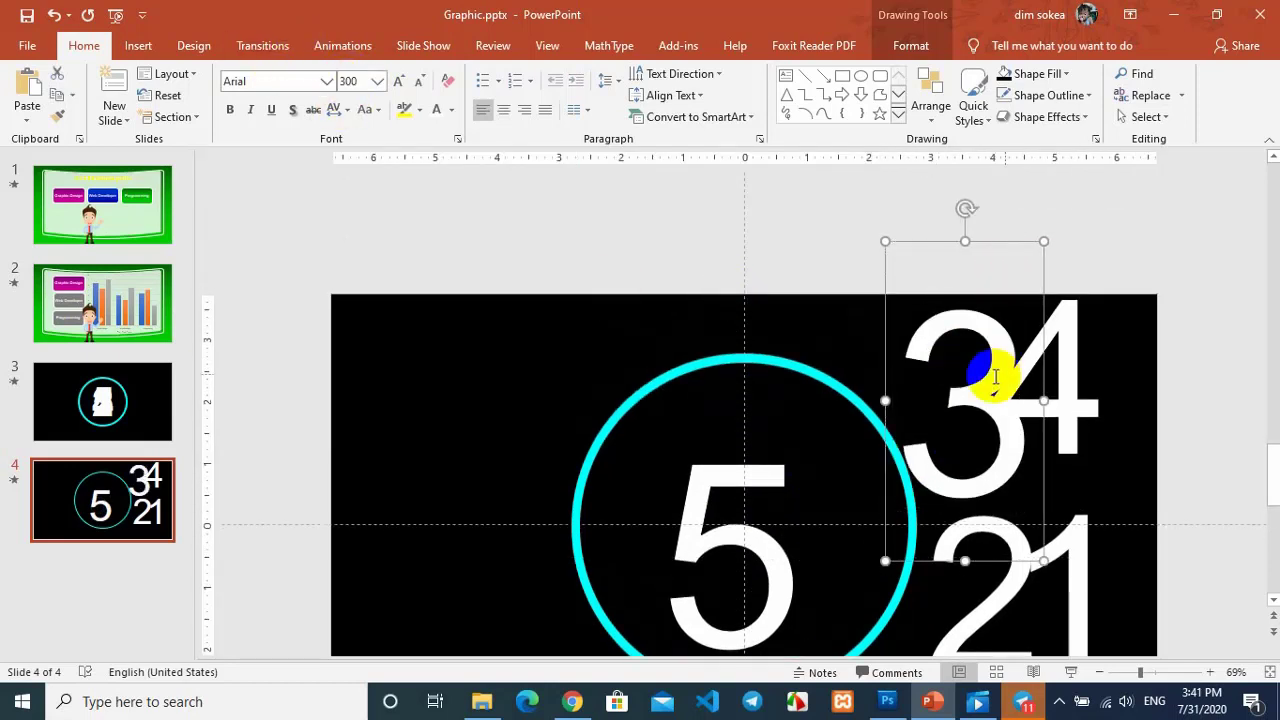
Set both 21 text boxes to font size 300
left_click(1071, 373)
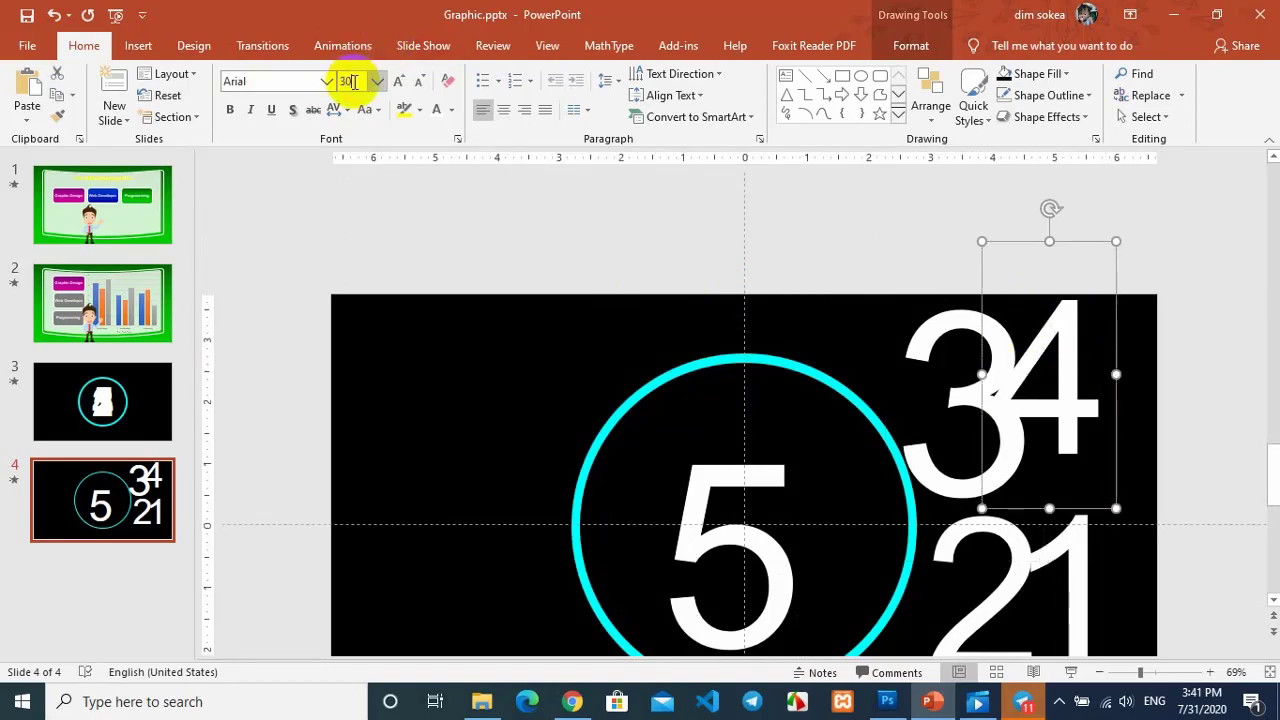
scroll(800, 291, "down", 2)
left_click(975, 486)
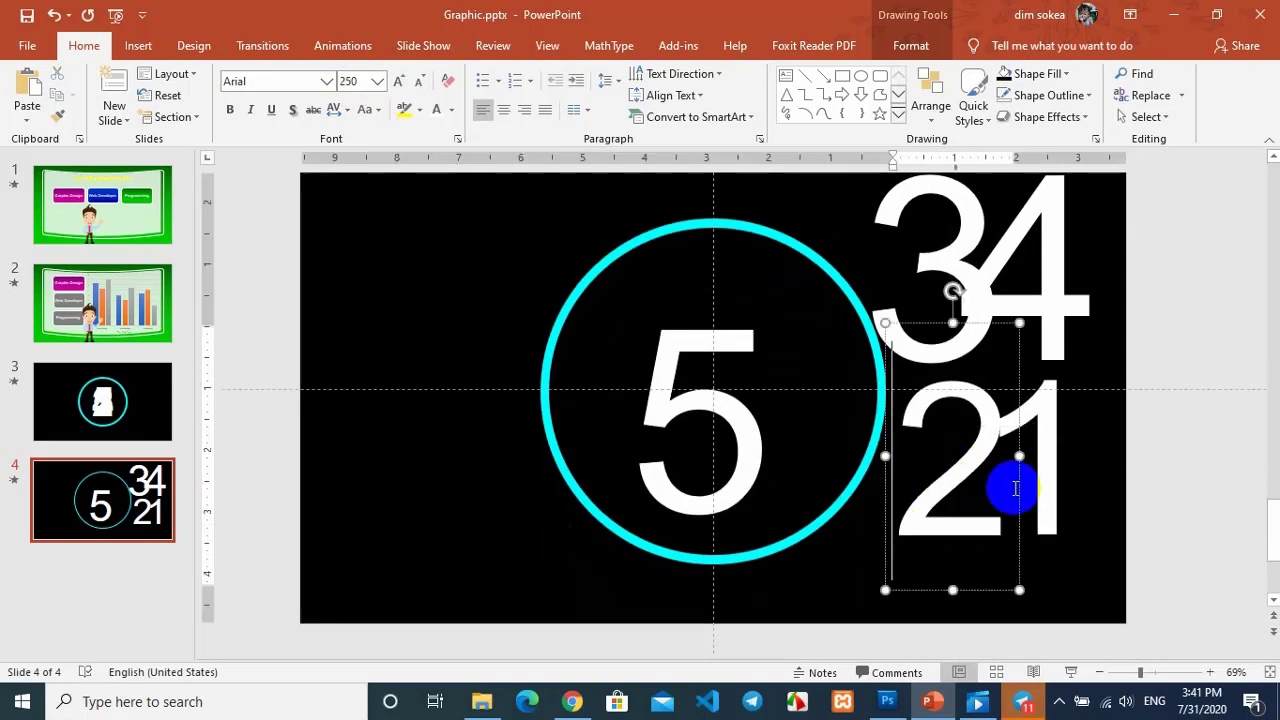
left_click(1047, 487)
left_click(350, 81)
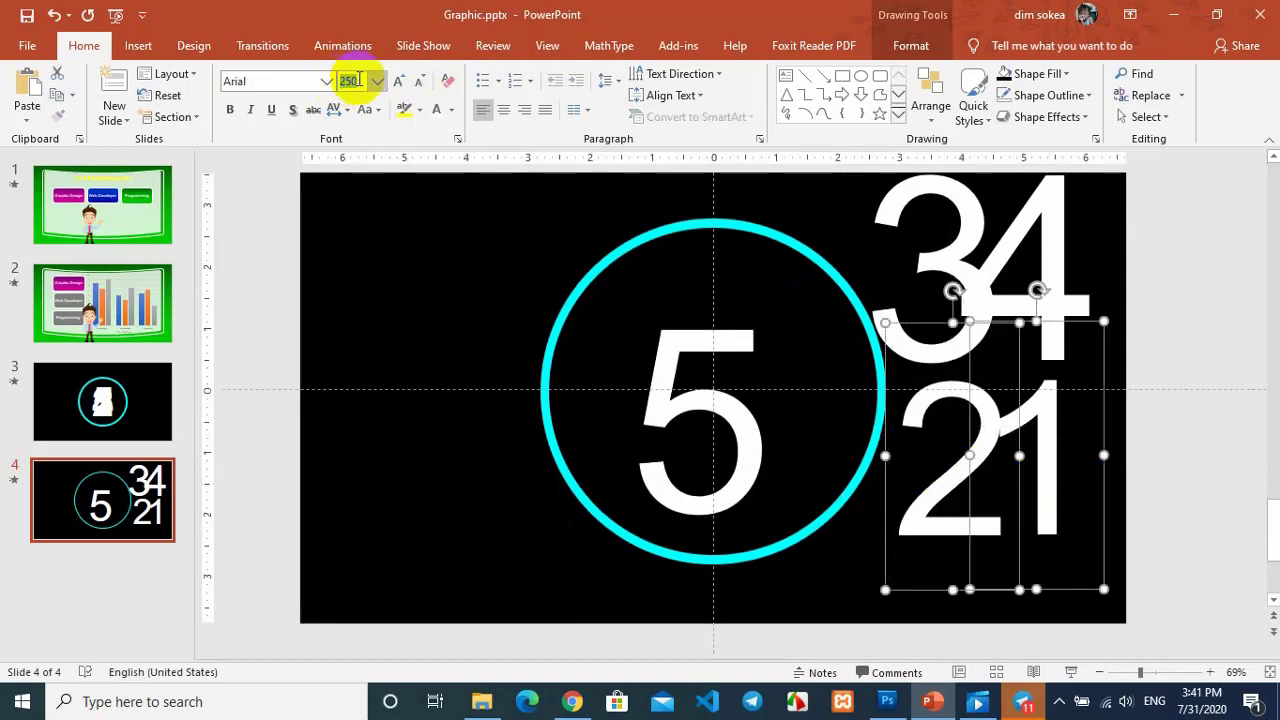
type("300")
key("Return")
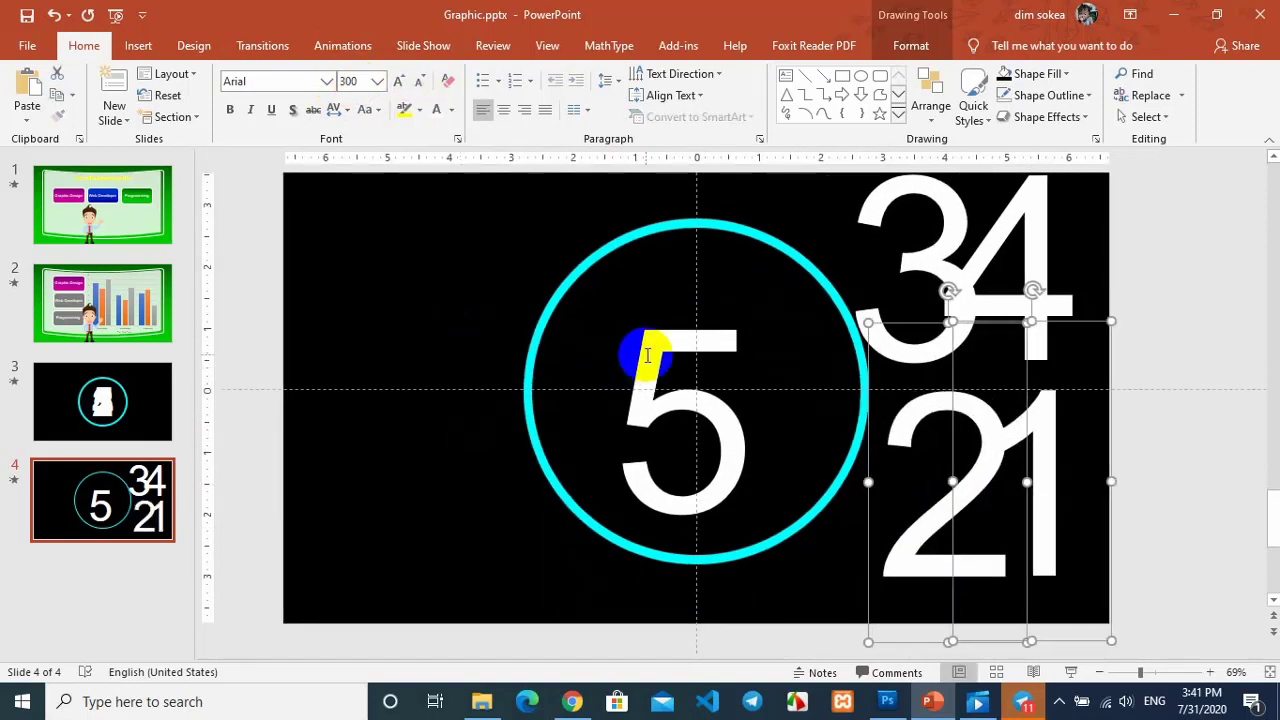
Align the 5 to the slide's centre and middle so it sits inside the ring
left_click(640, 345)
left_click(764, 290)
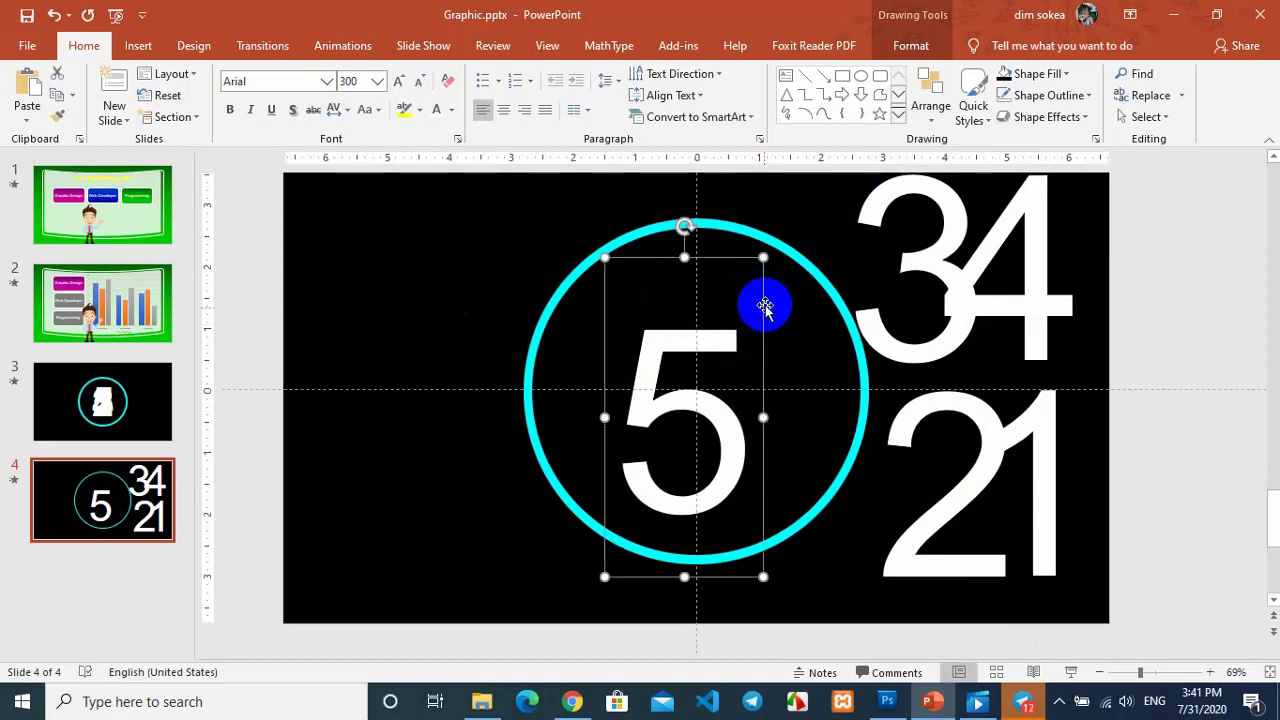
left_click(907, 48)
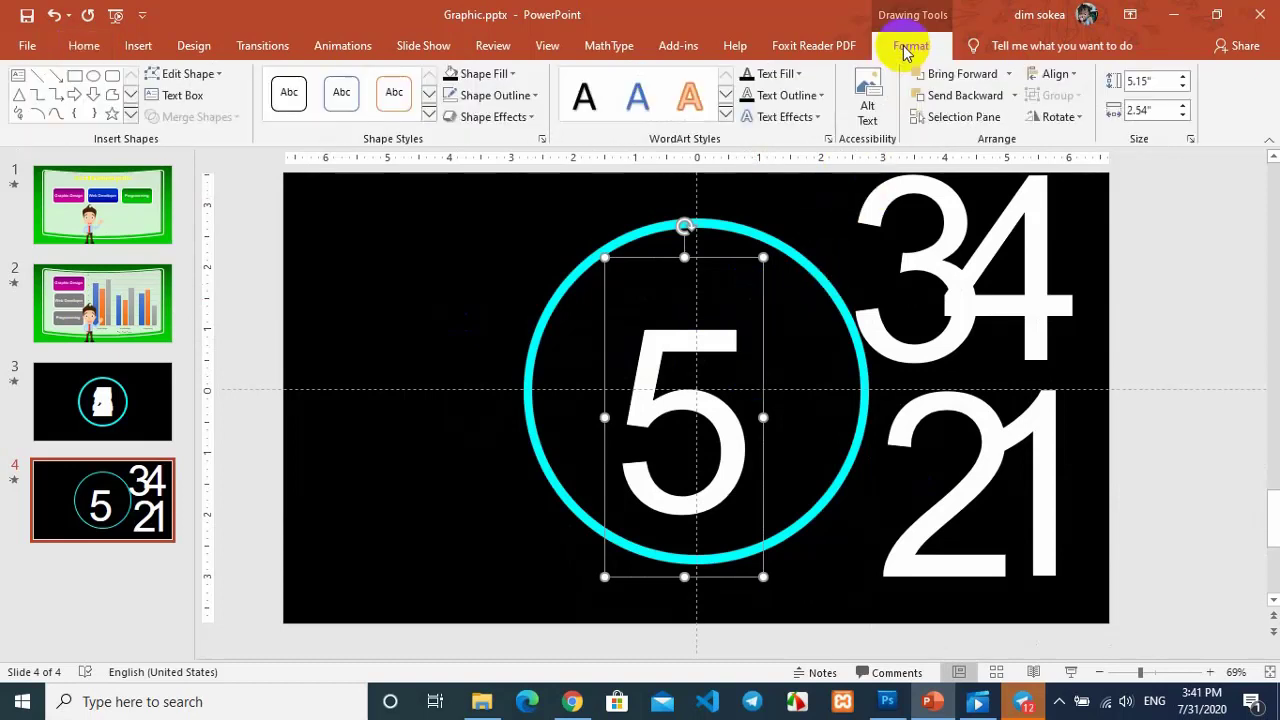
left_click(1052, 76)
left_click(1100, 121)
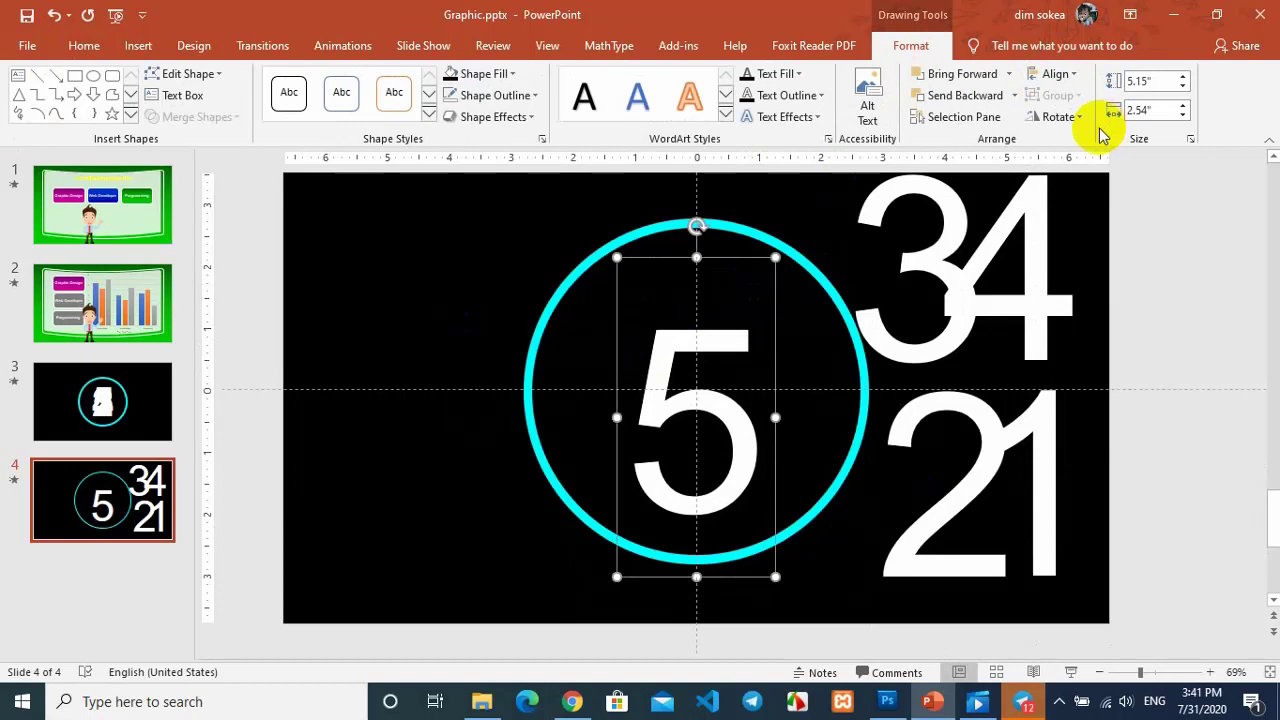
left_click(1063, 83)
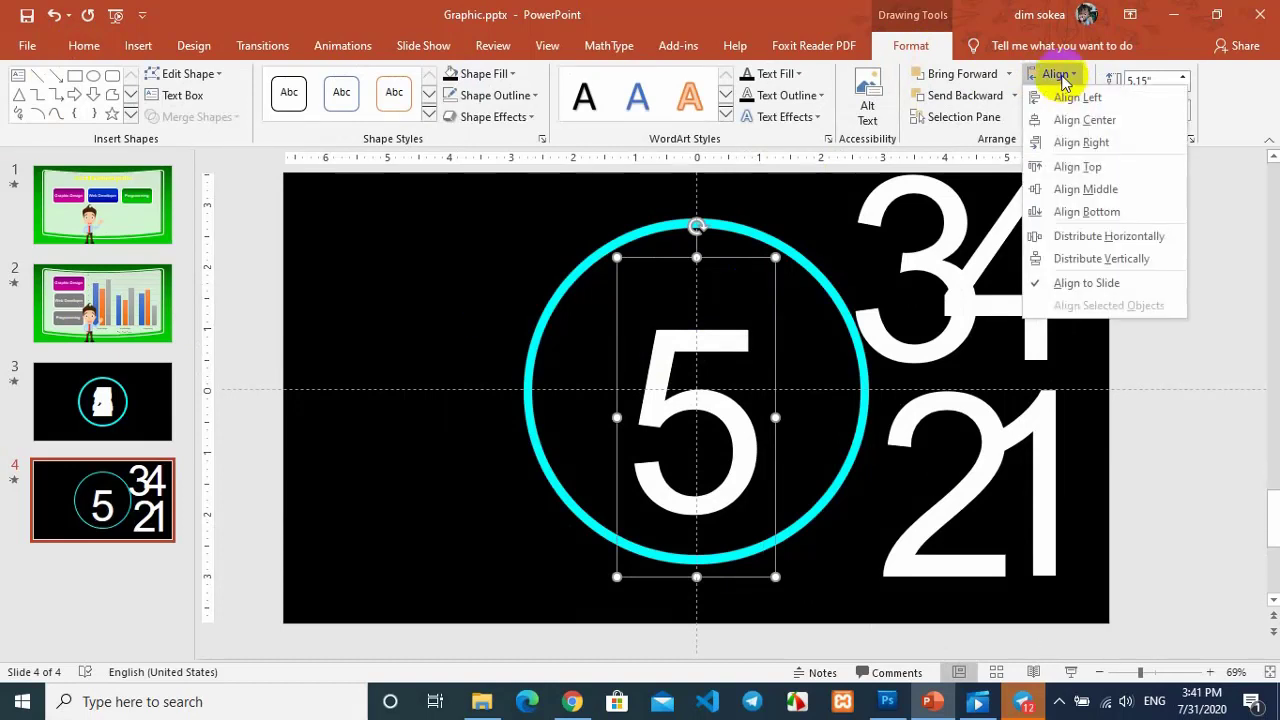
left_click(1094, 191)
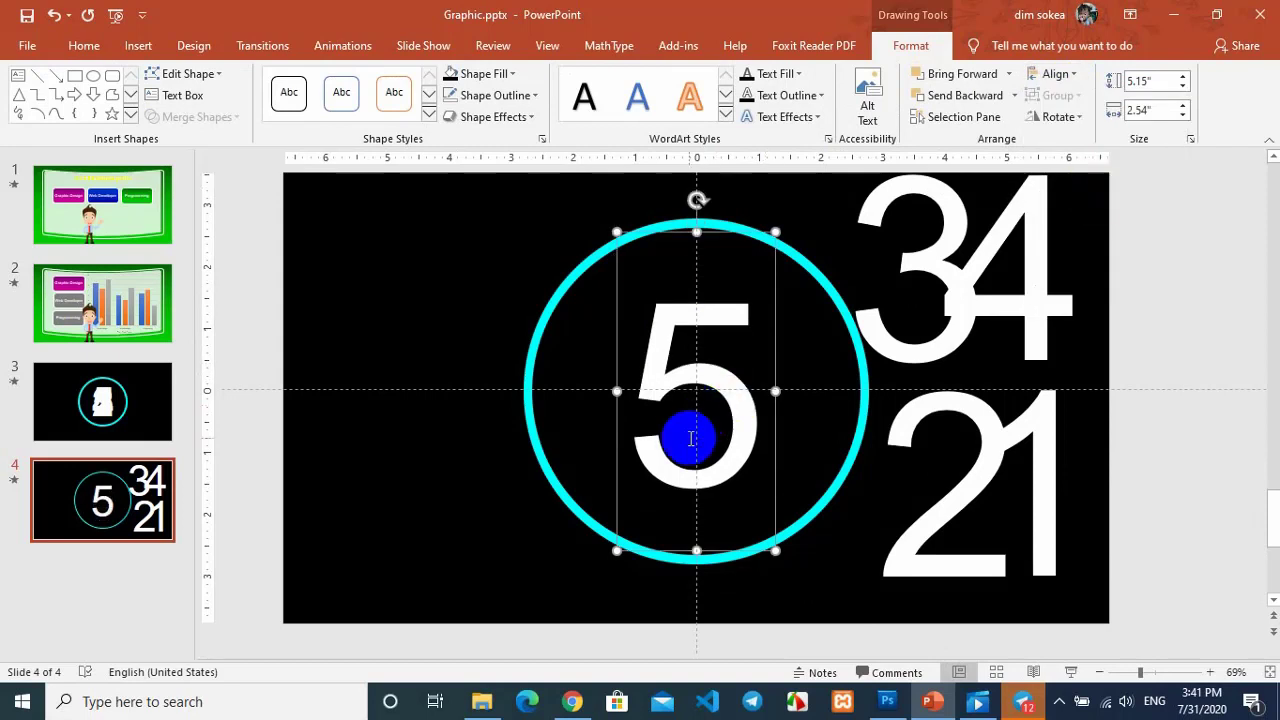
left_click(757, 338)
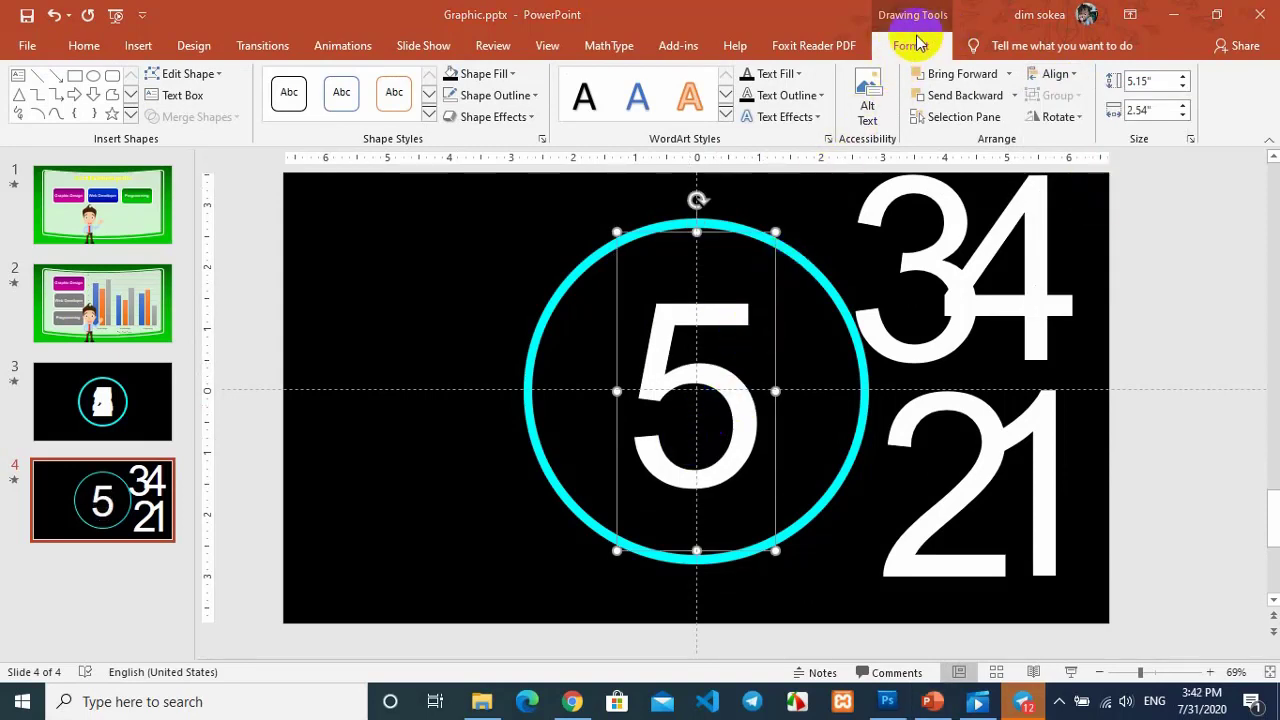
Give the 5 an Appear entrance starting With Previous
left_click(726, 296)
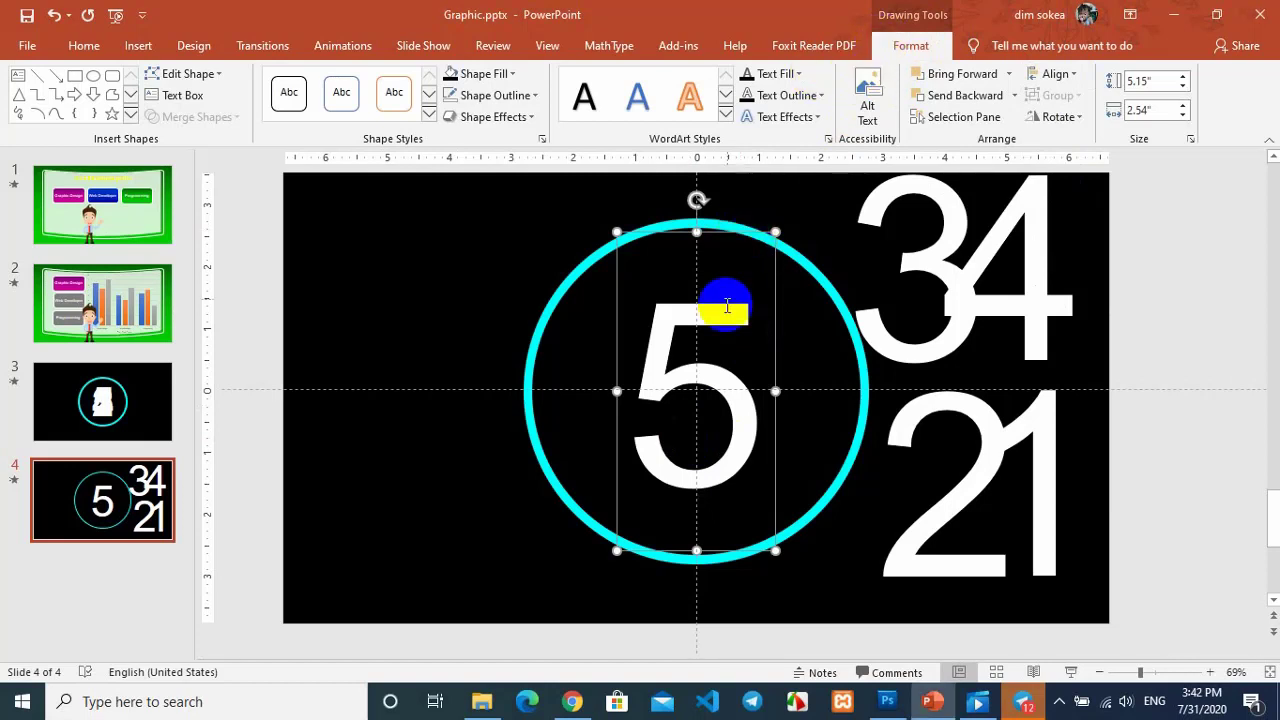
left_click(343, 46)
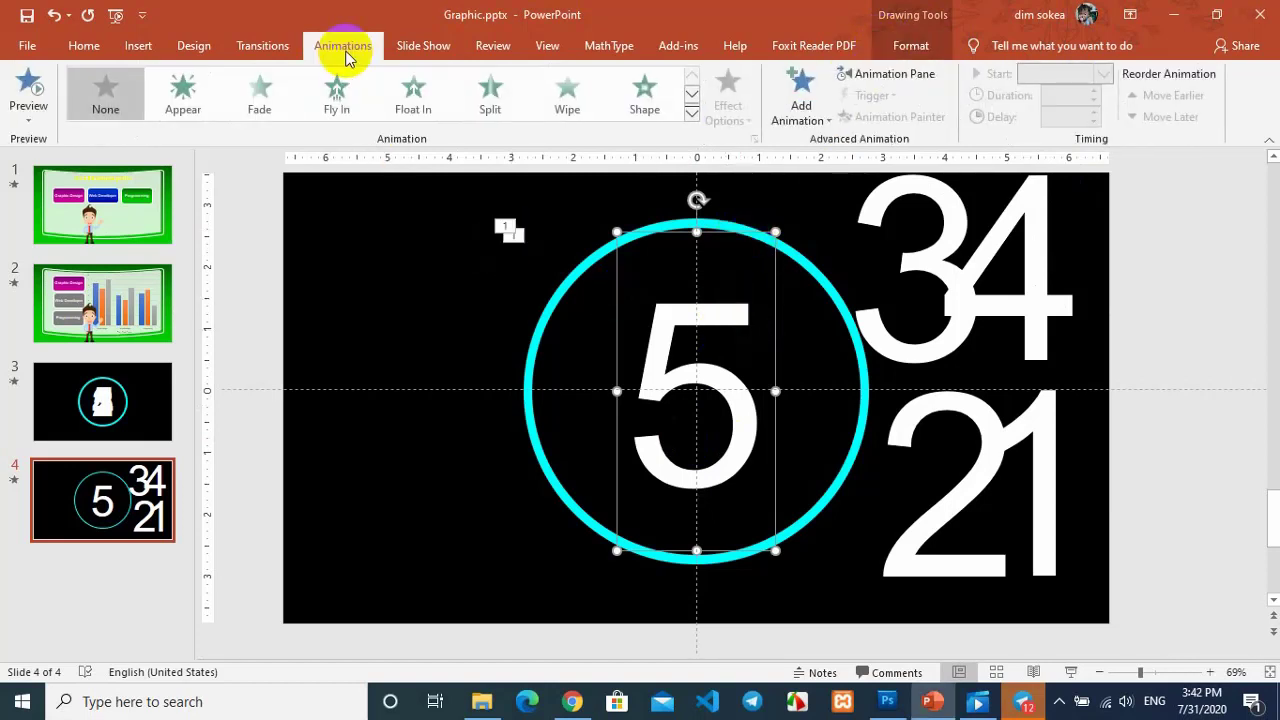
left_click(197, 113)
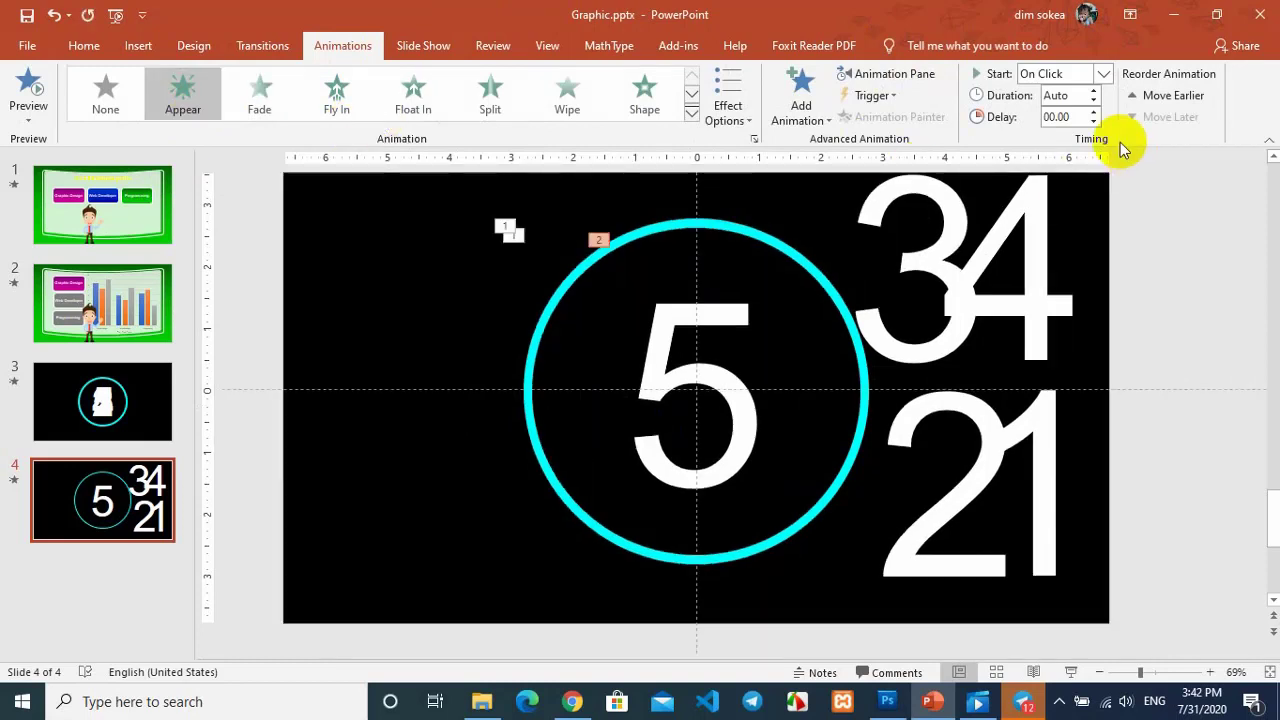
left_click(1103, 76)
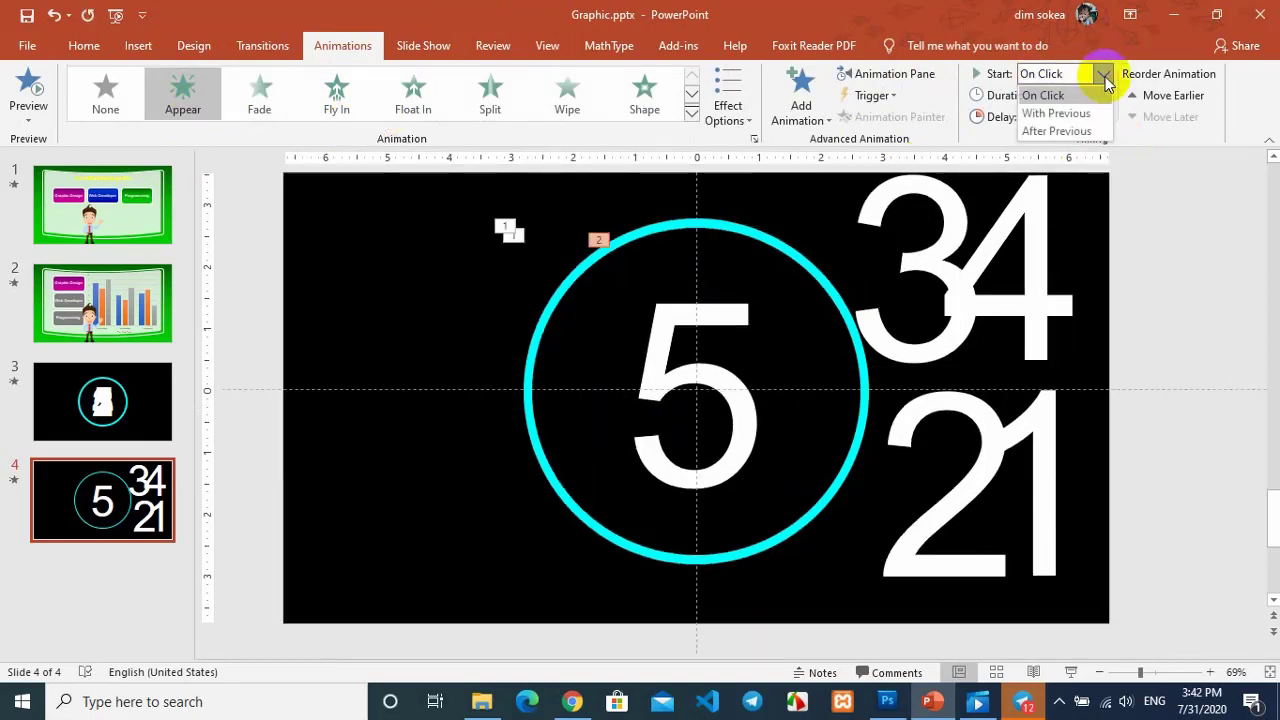
left_click(1050, 114)
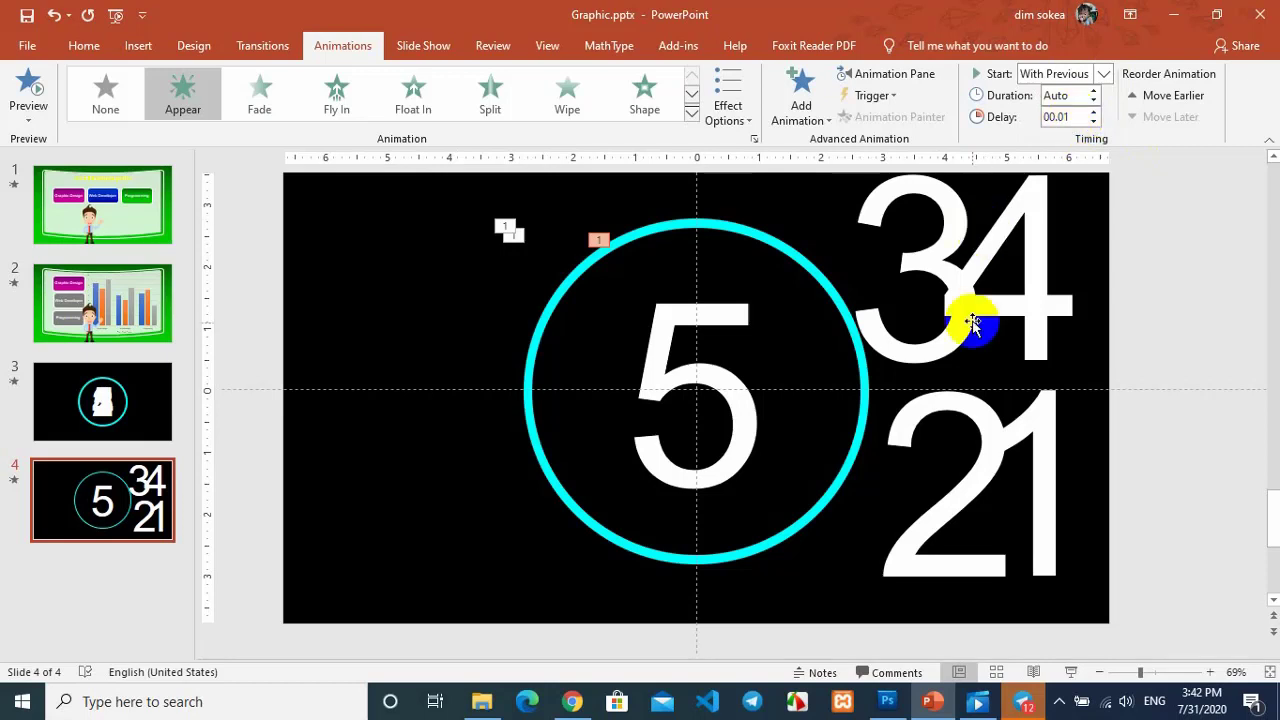
Reselect the 5 inside the ring and return to its animation settings
left_click(980, 357)
left_click(1094, 320)
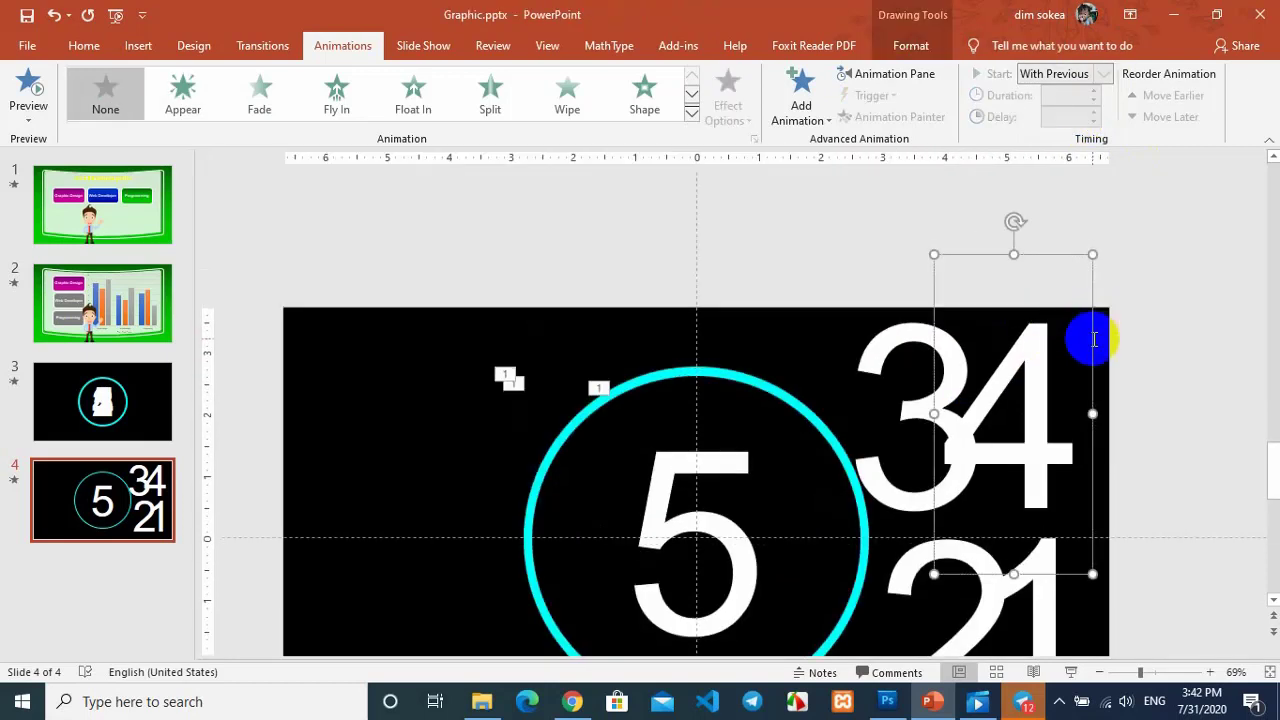
left_click(913, 46)
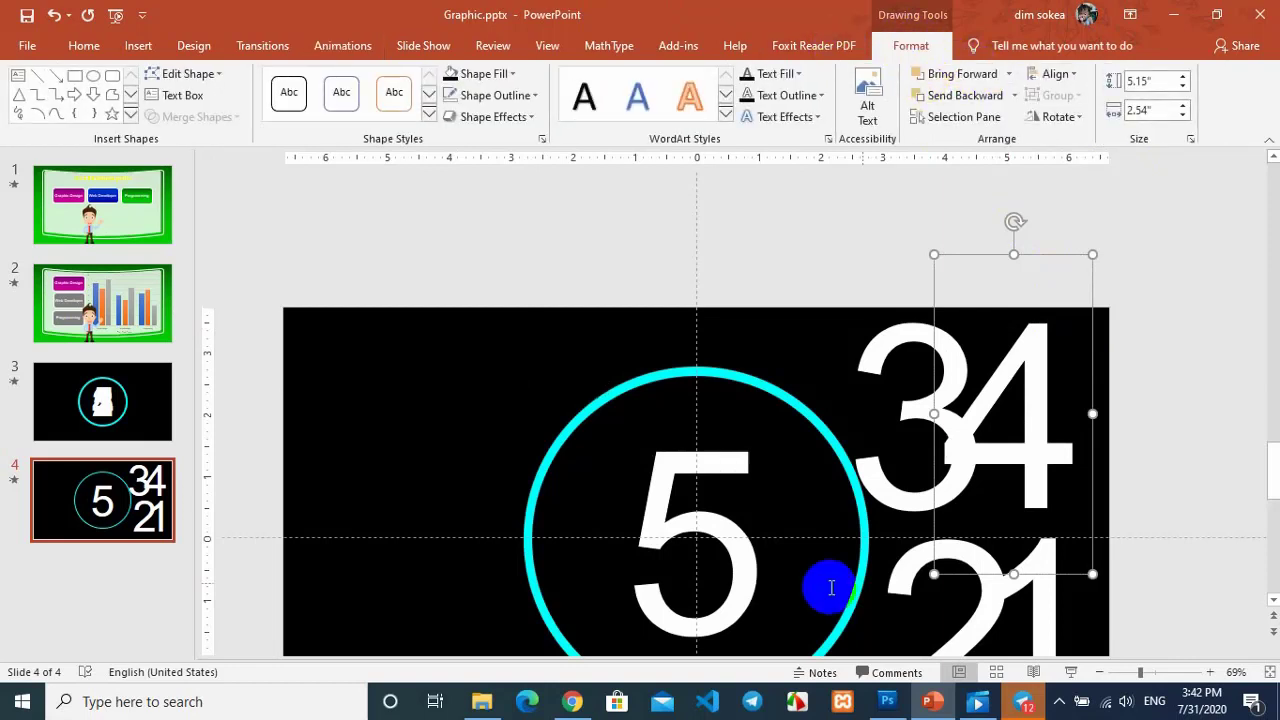
left_click(709, 571)
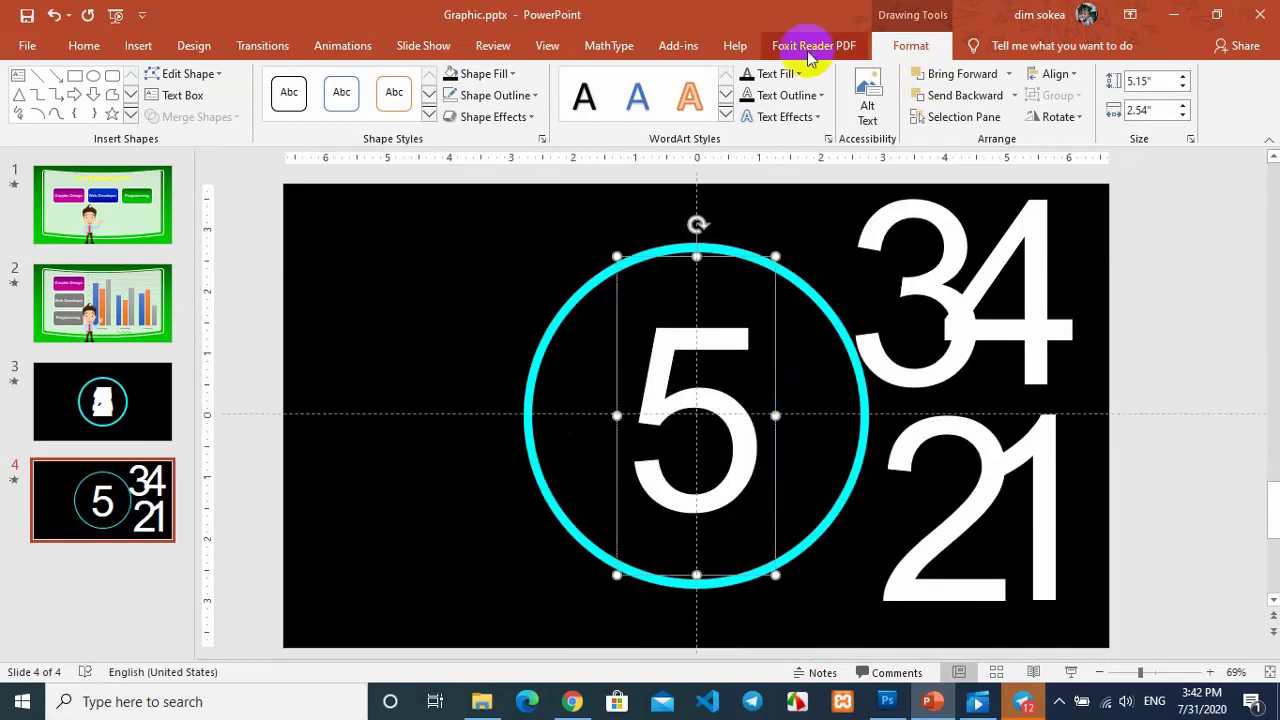
left_click(262, 46)
left_click(347, 47)
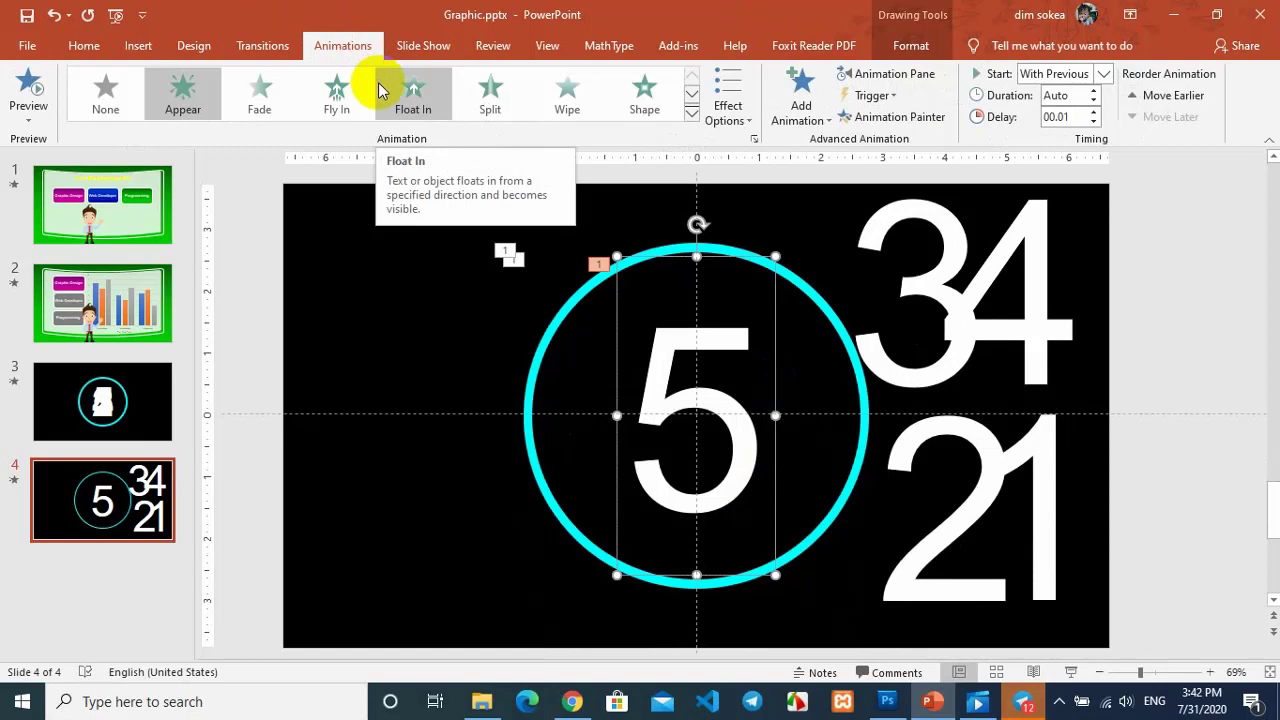
Add a Disappear exit to the 5, starting With Previous after a 1-second delay
left_click(810, 112)
scroll(872, 225, "down", 3)
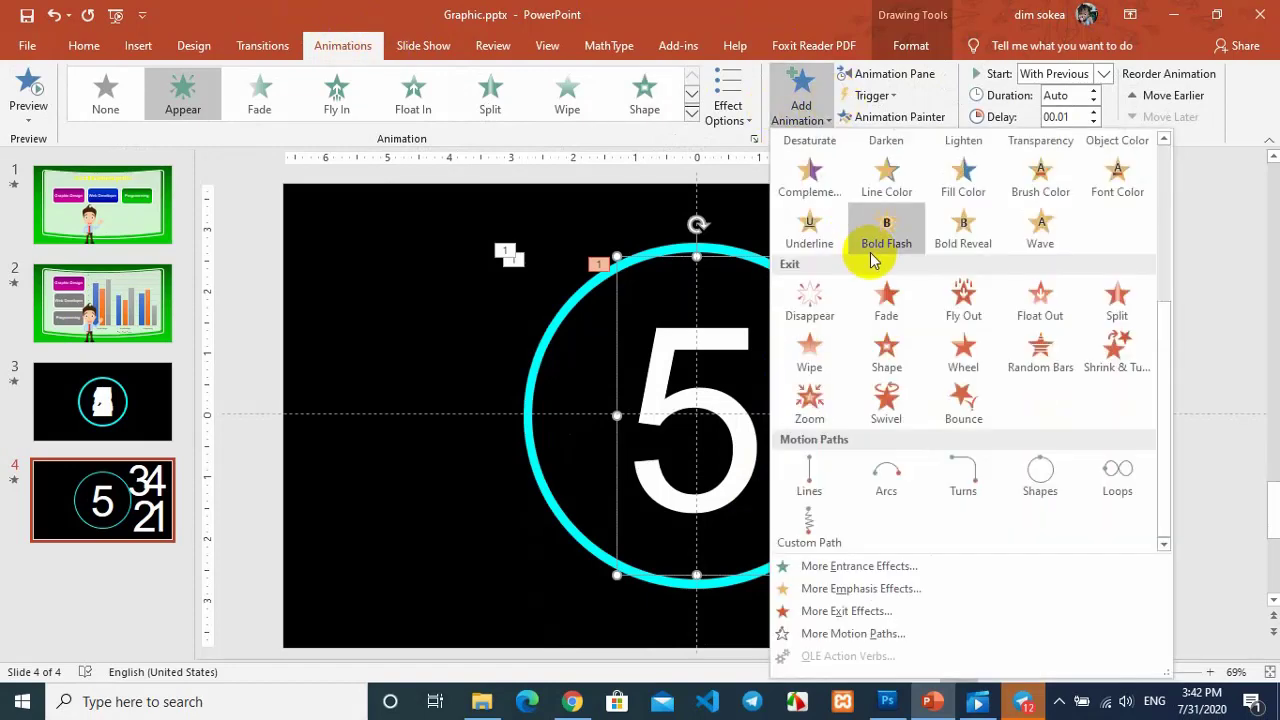
left_click(805, 305)
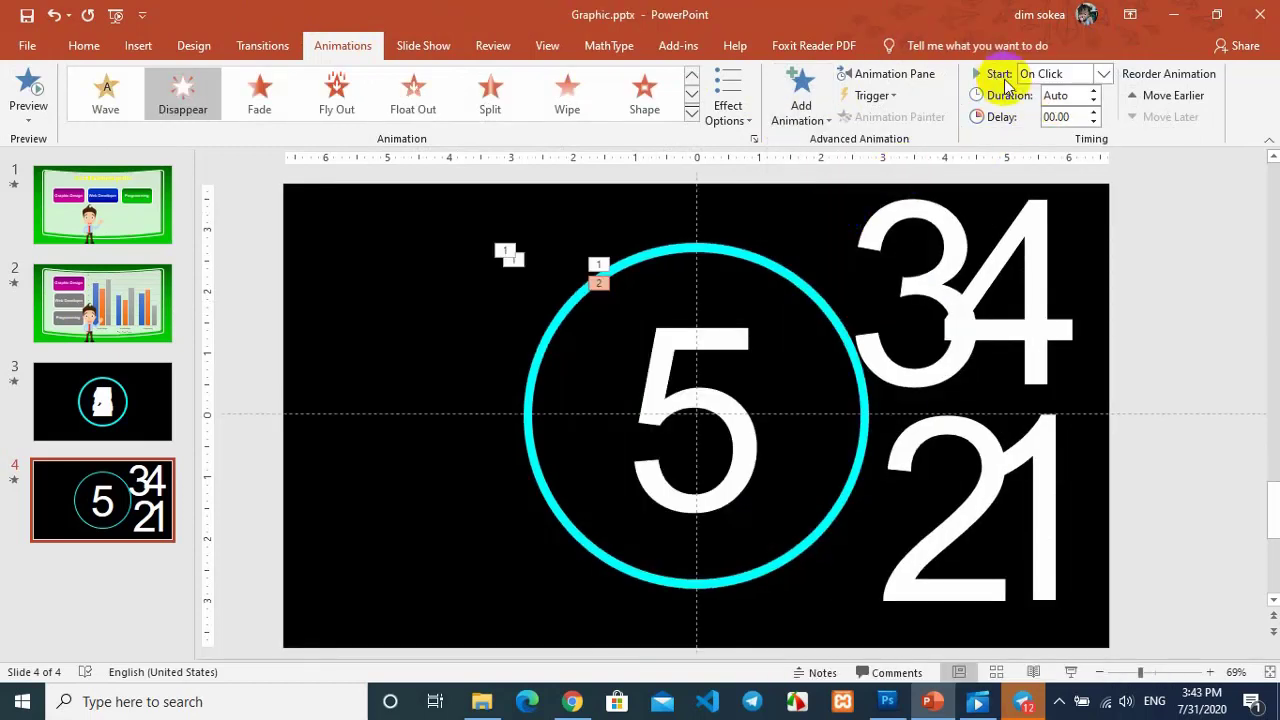
left_click(1102, 75)
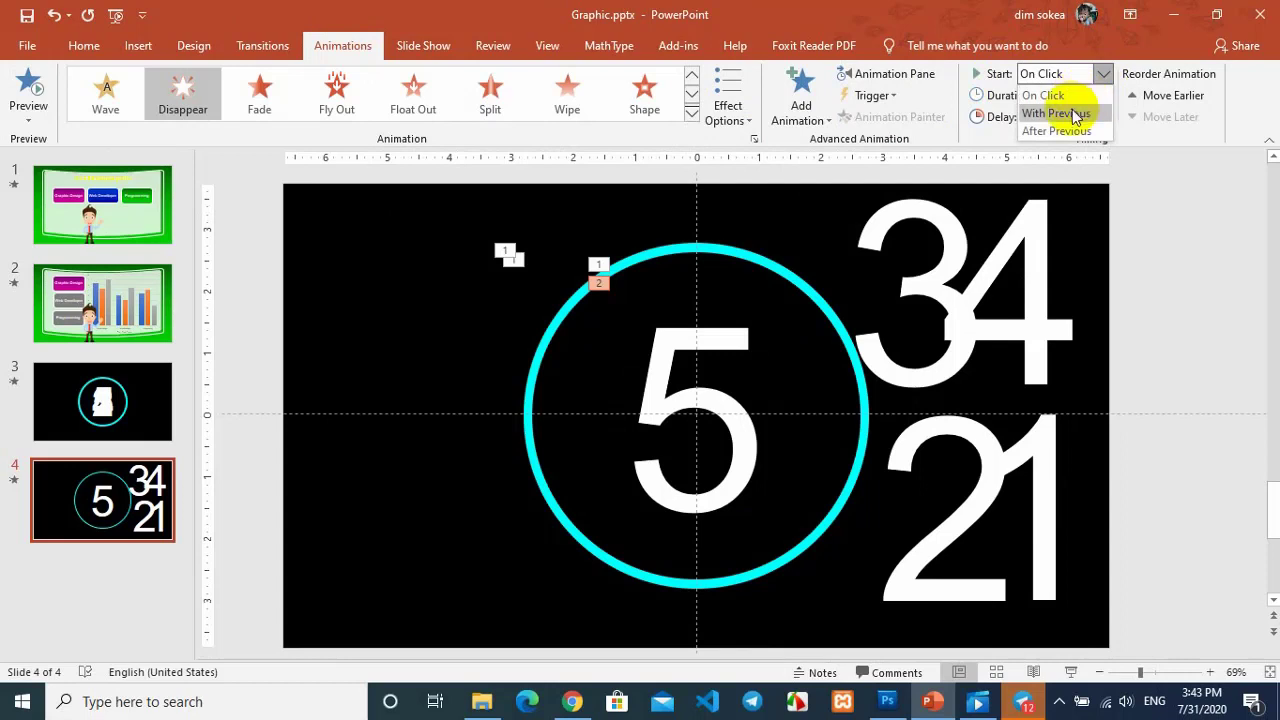
left_click(1074, 114)
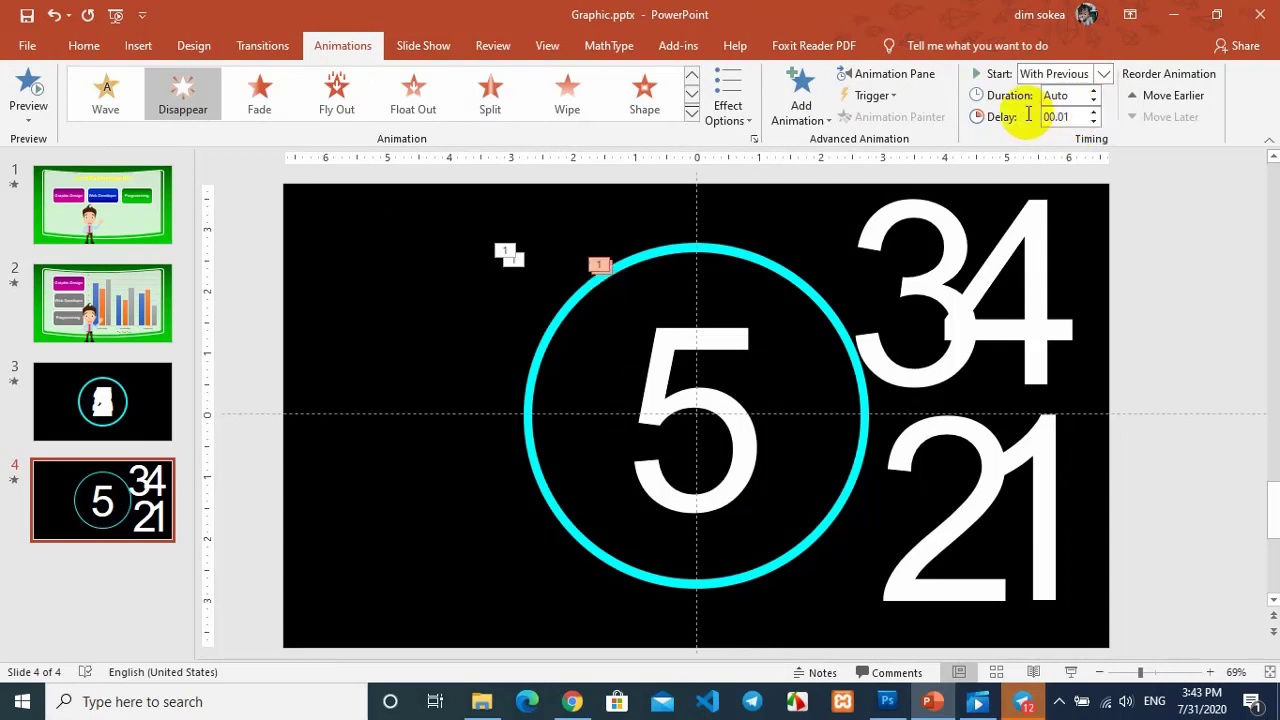
left_click(1095, 113)
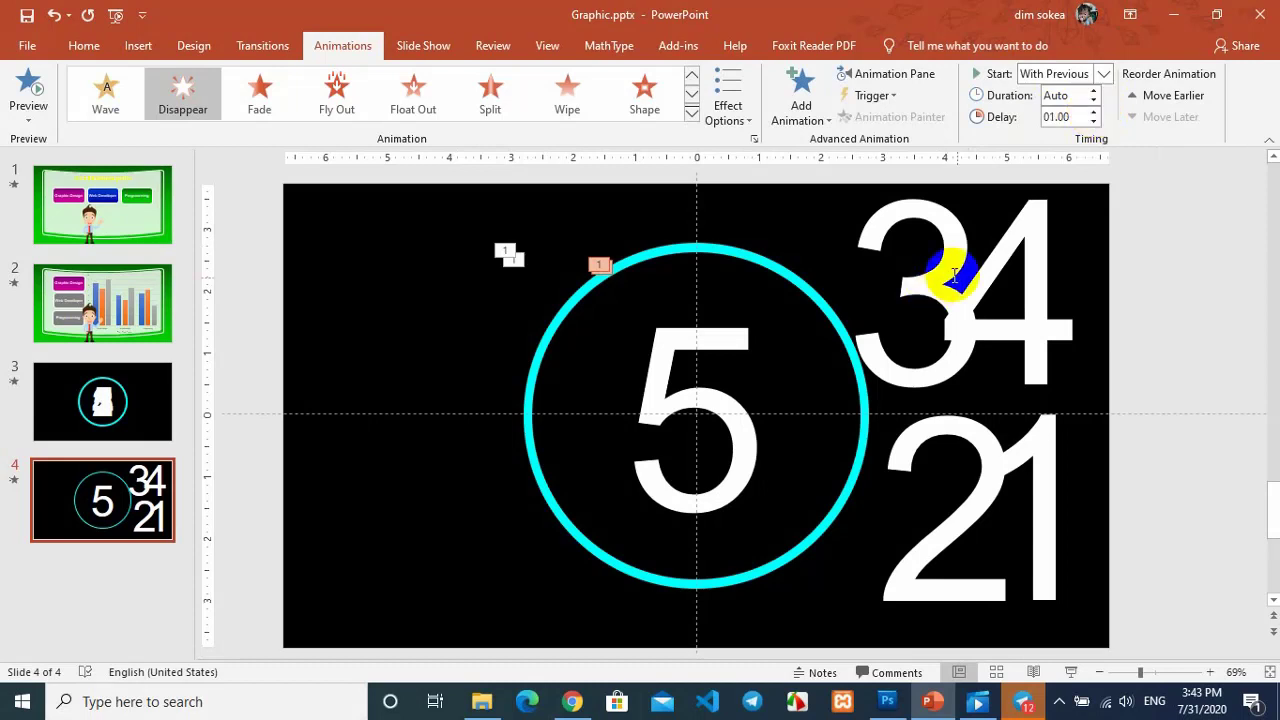
left_click(1035, 306)
scroll(1036, 300, "up", 2)
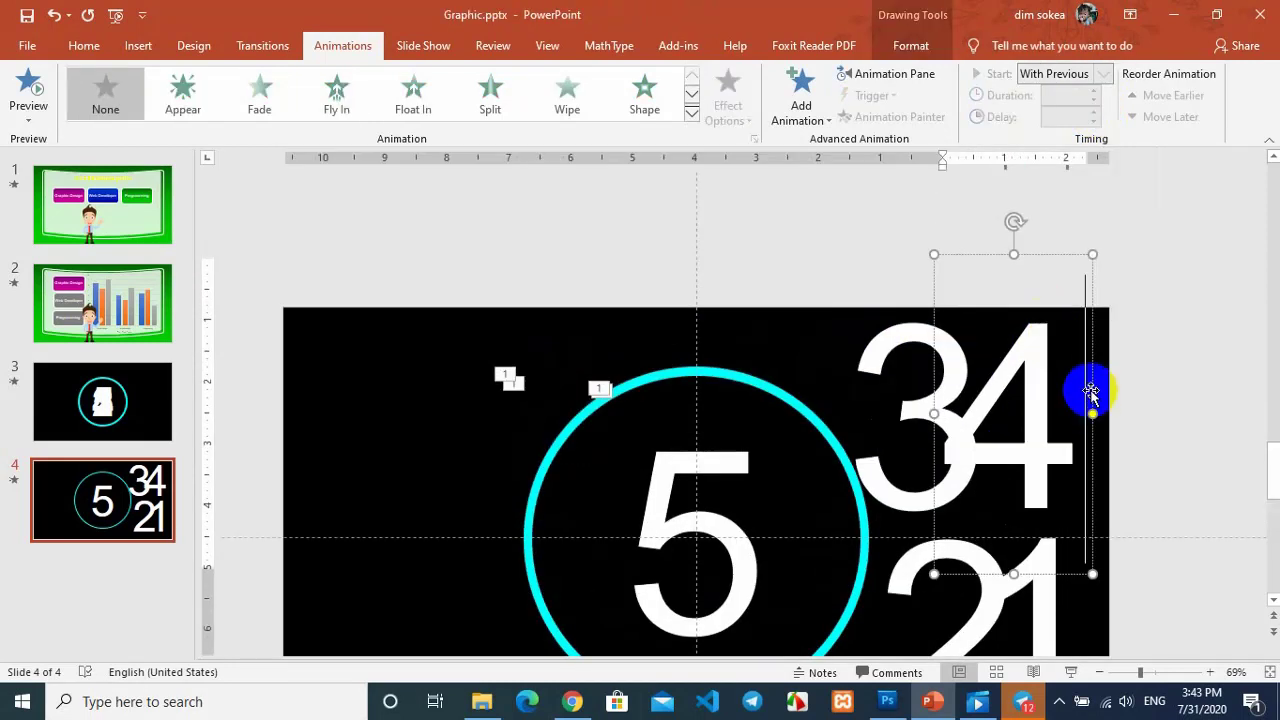
Give the 4 an Appear entrance starting With Previous after 1 second
left_click(1090, 385)
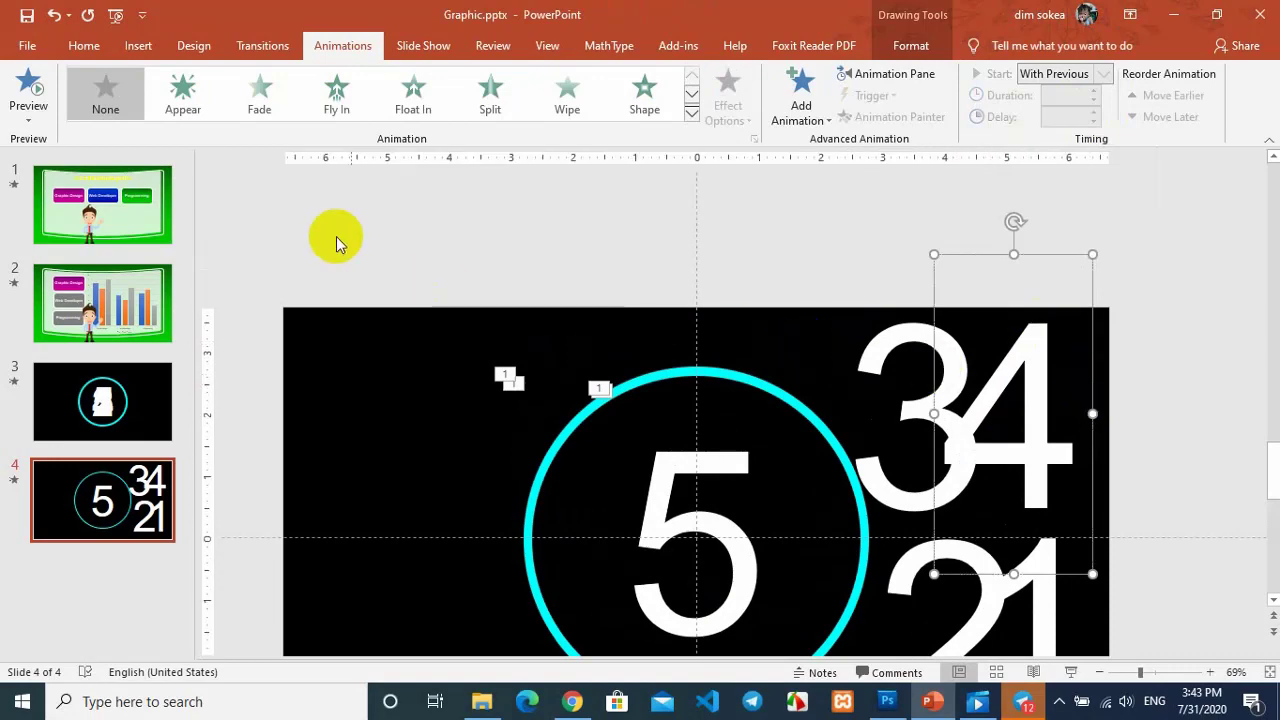
left_click(187, 112)
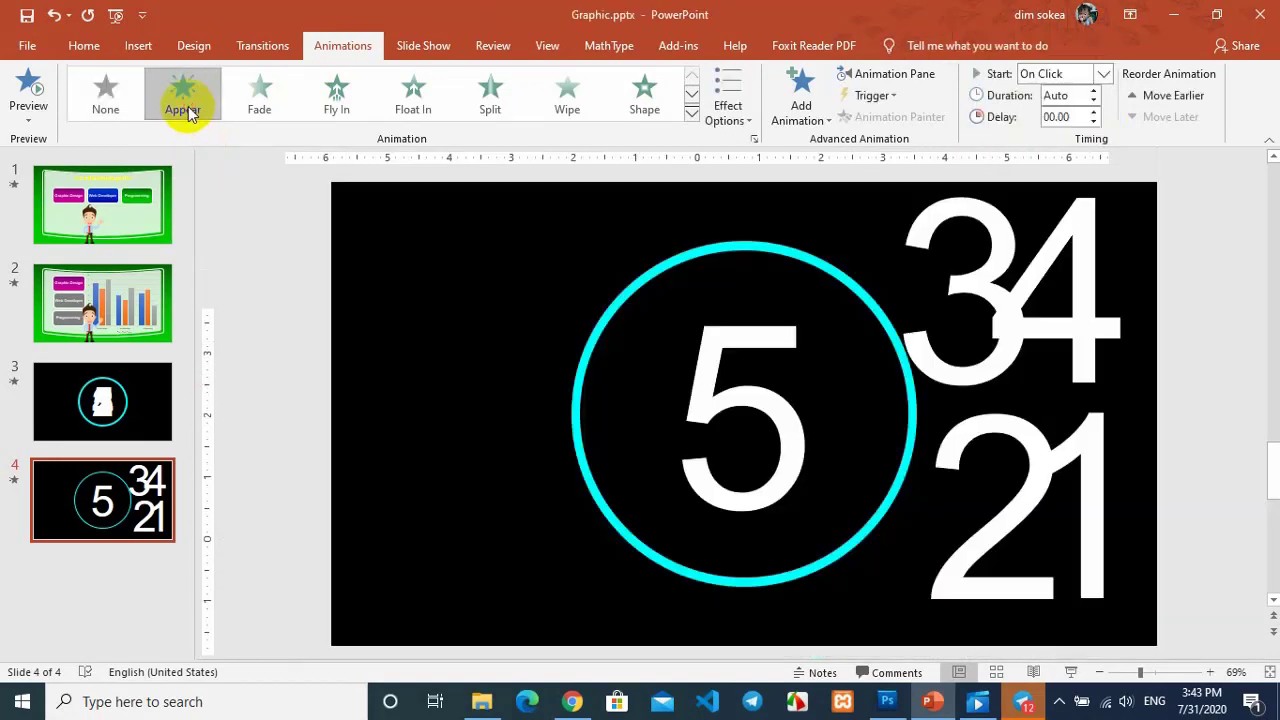
left_click(1104, 76)
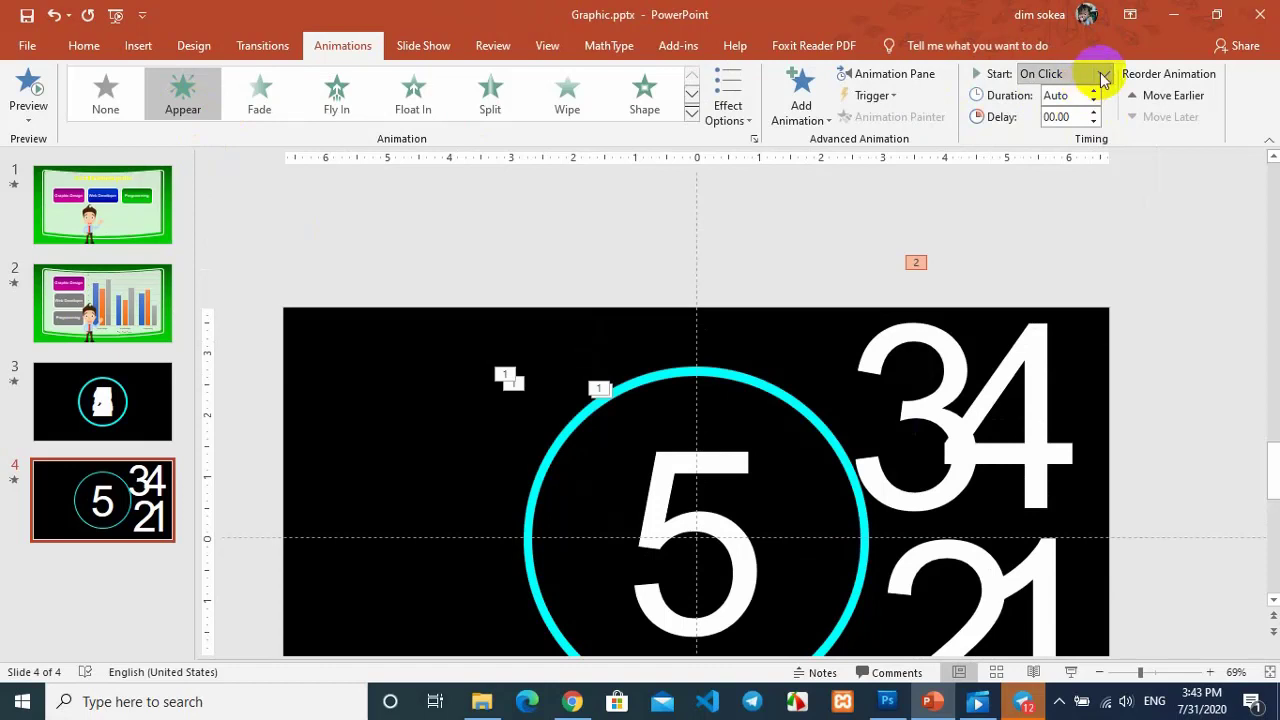
left_click(1102, 76)
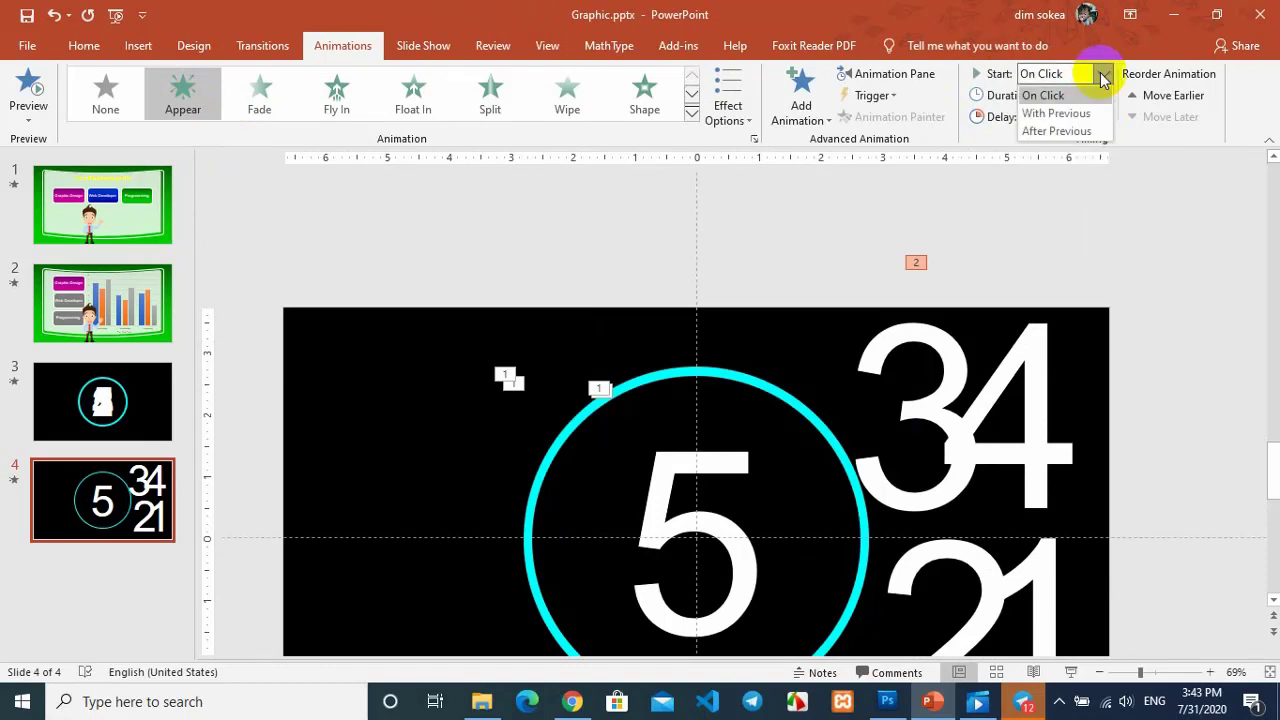
left_click(1078, 113)
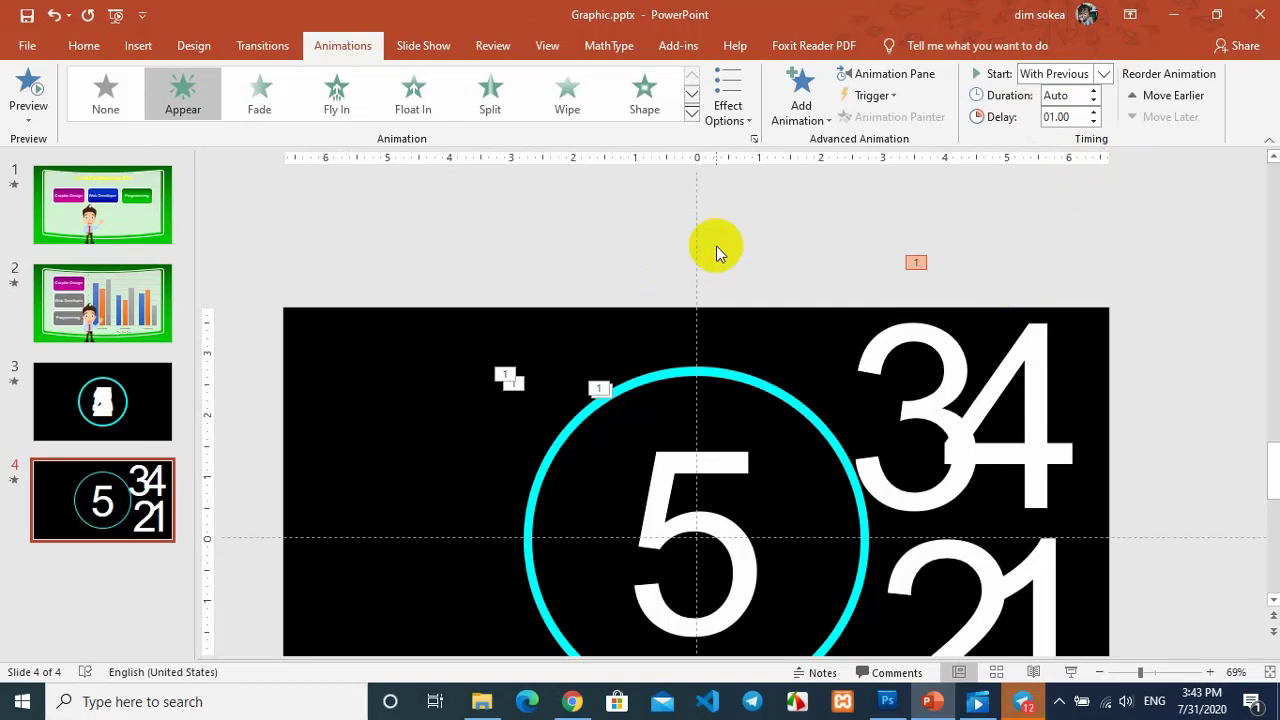
Add a Disappear exit to the 4, With Previous after a 2-second delay
left_click(800, 100)
scroll(886, 340, "down", 5)
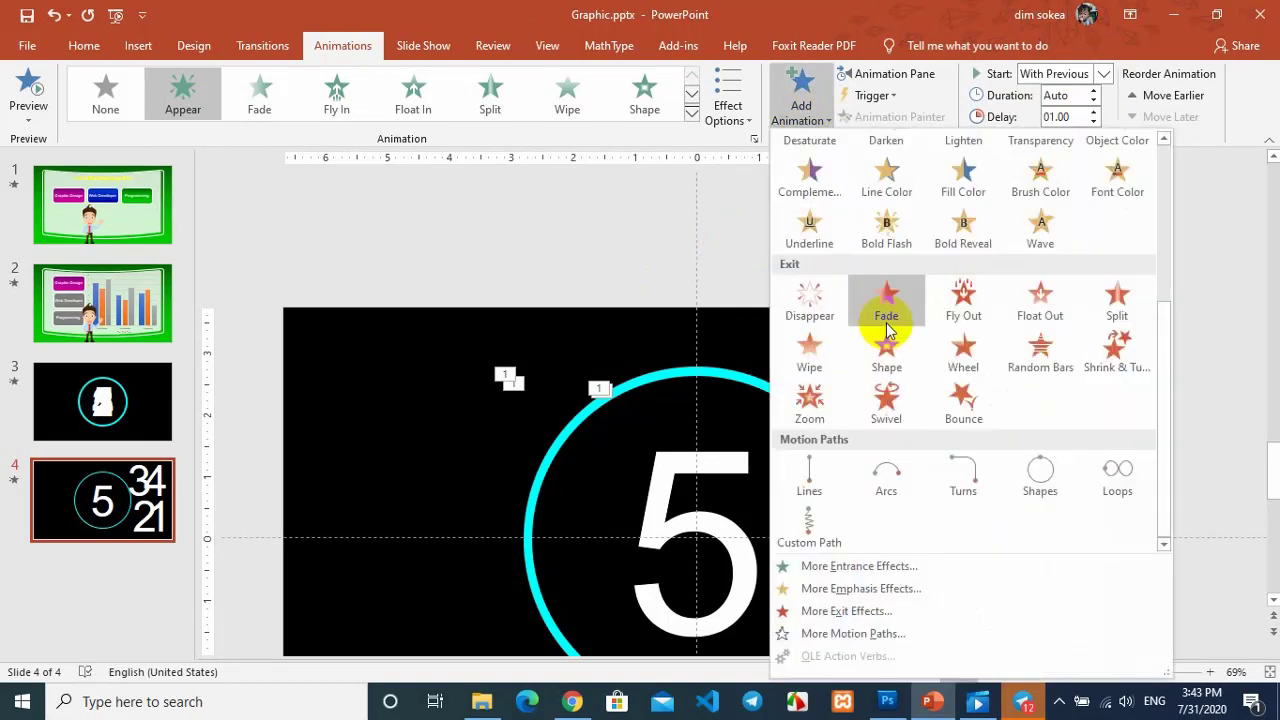
left_click(812, 314)
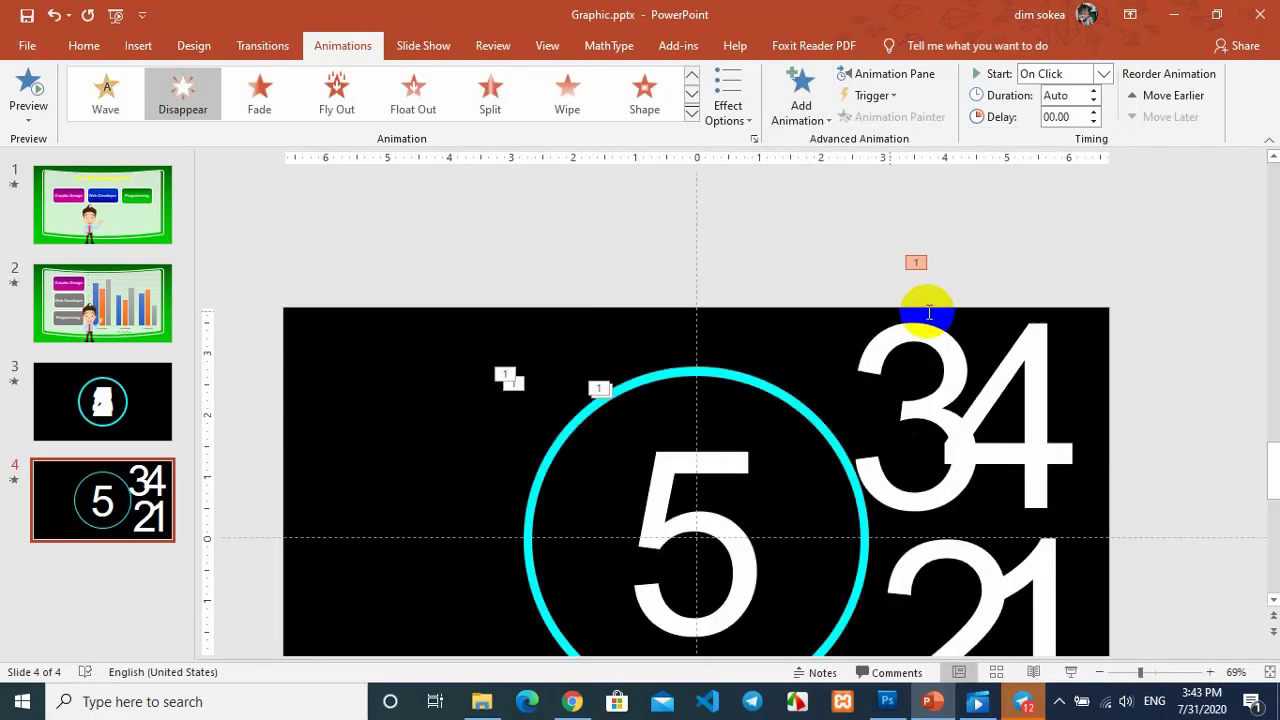
left_click(1103, 74)
left_click(1070, 114)
type("01")
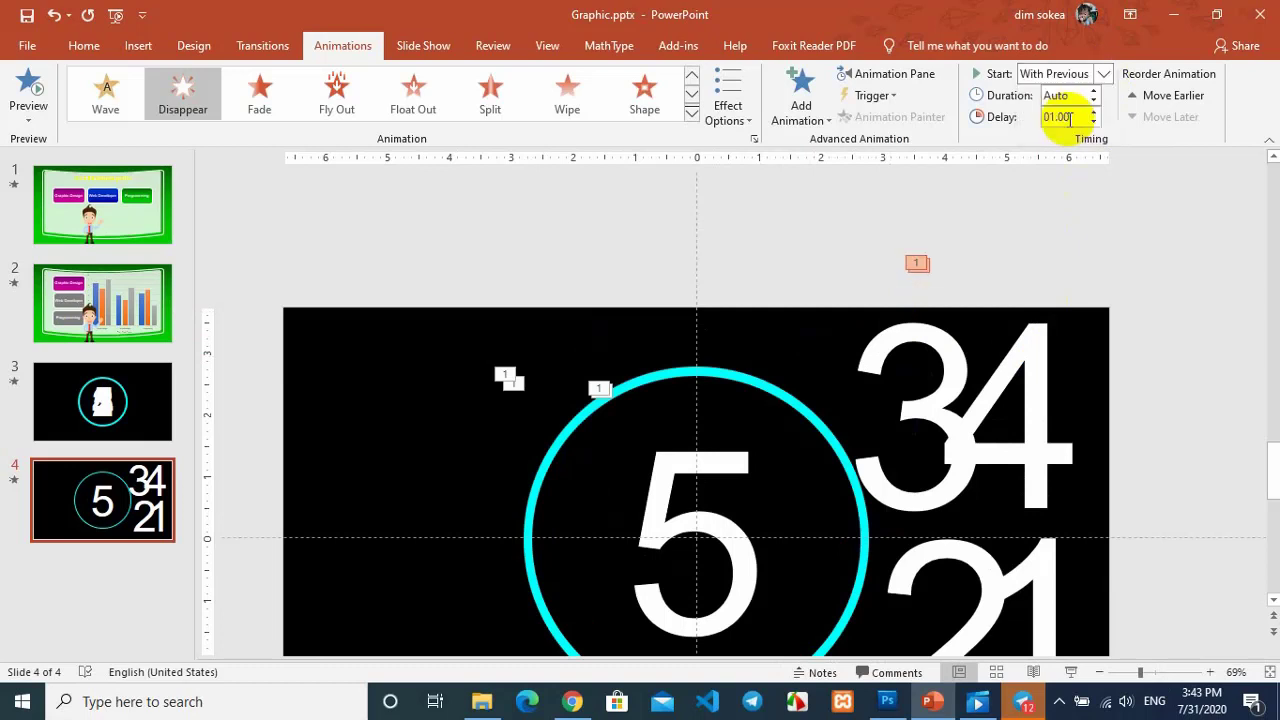
left_click(1093, 112)
type("02")
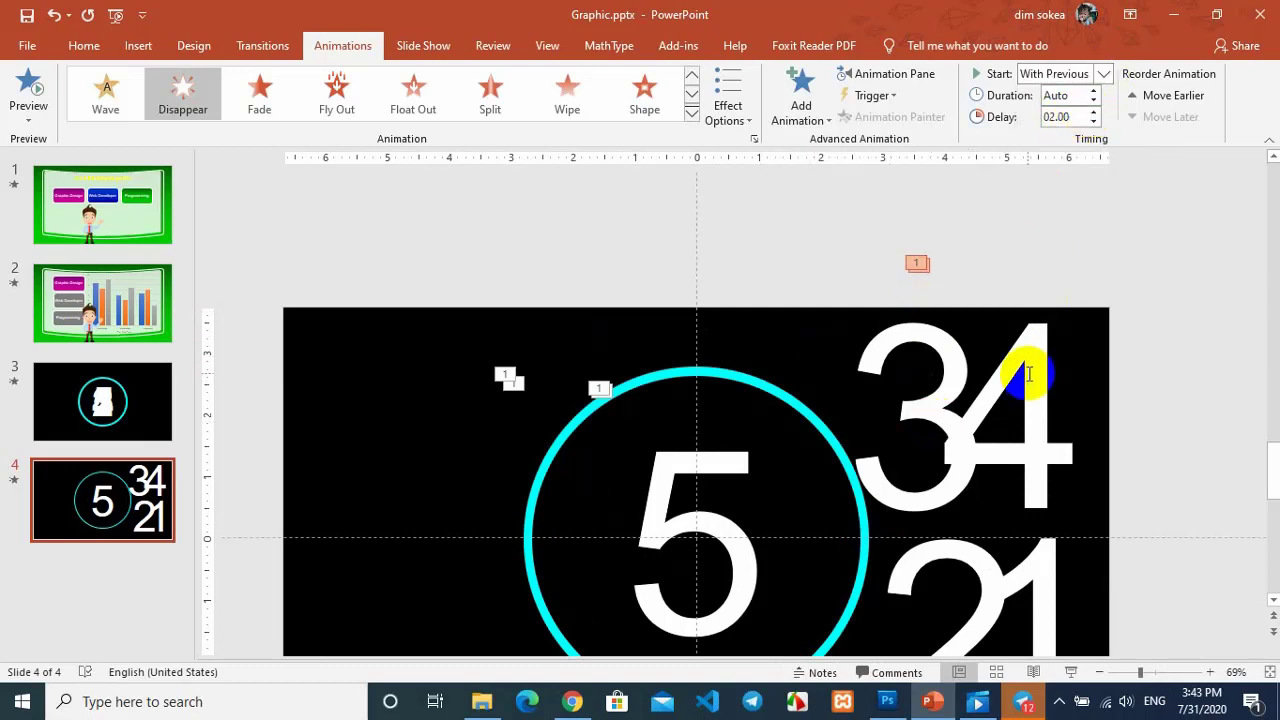
left_click(1077, 356)
Align the 4 to the slide's centre and middle, stacking it over the 5
left_click(1092, 356)
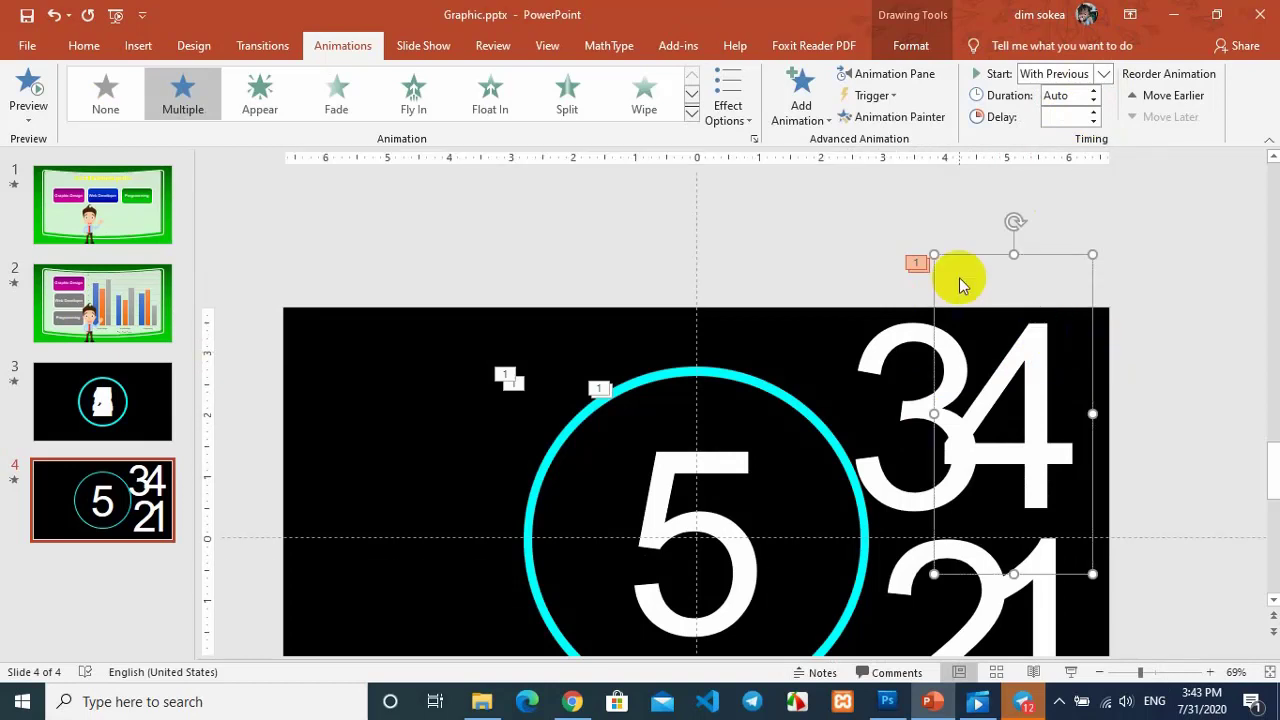
left_click(910, 50)
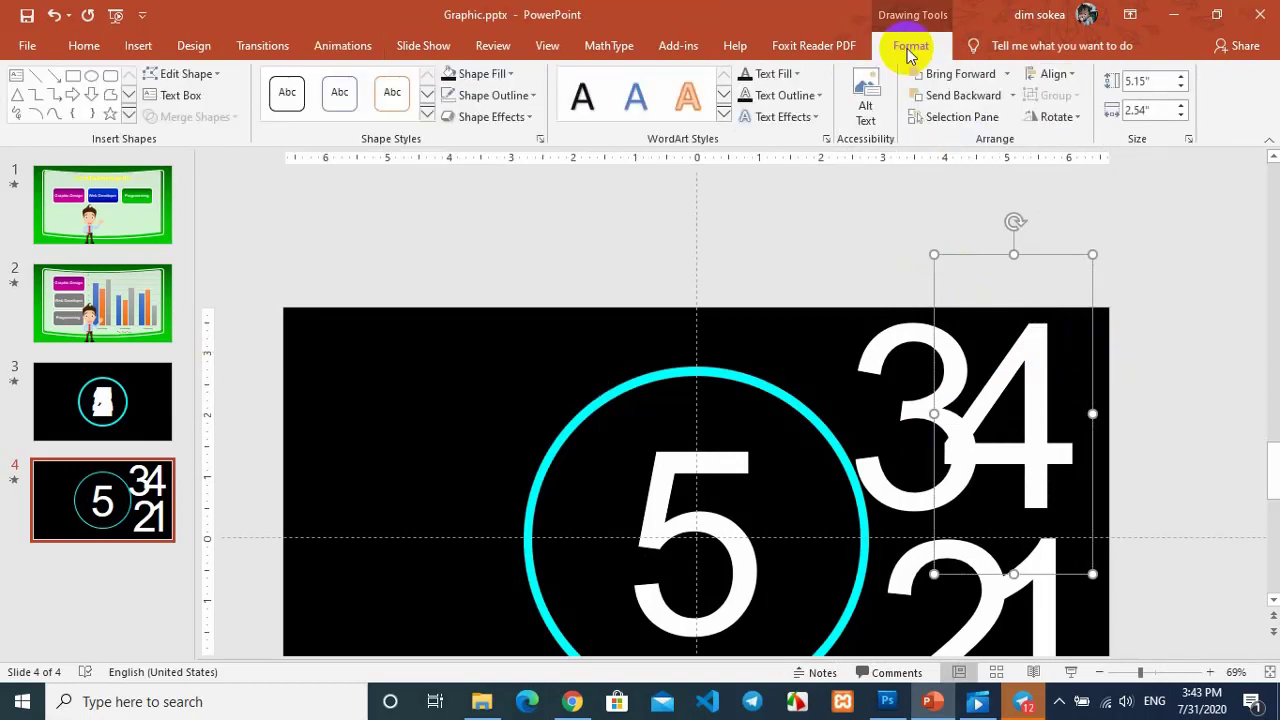
left_click(1056, 75)
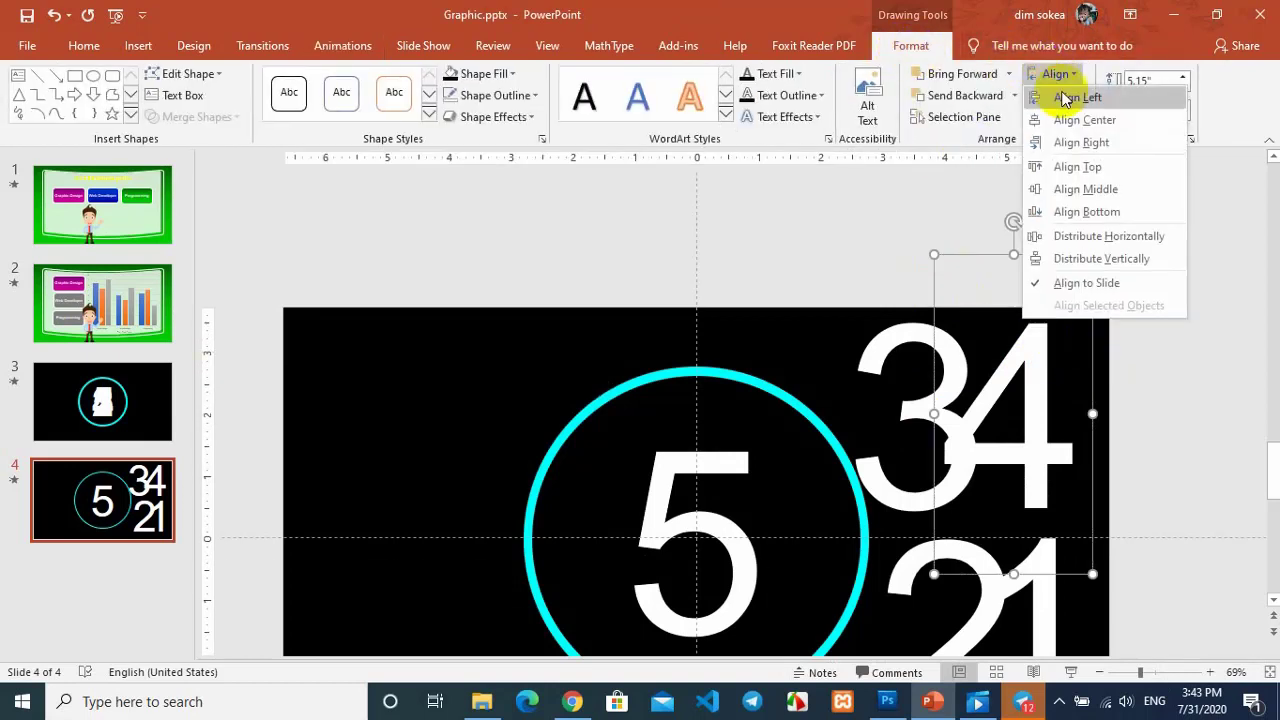
left_click(1073, 121)
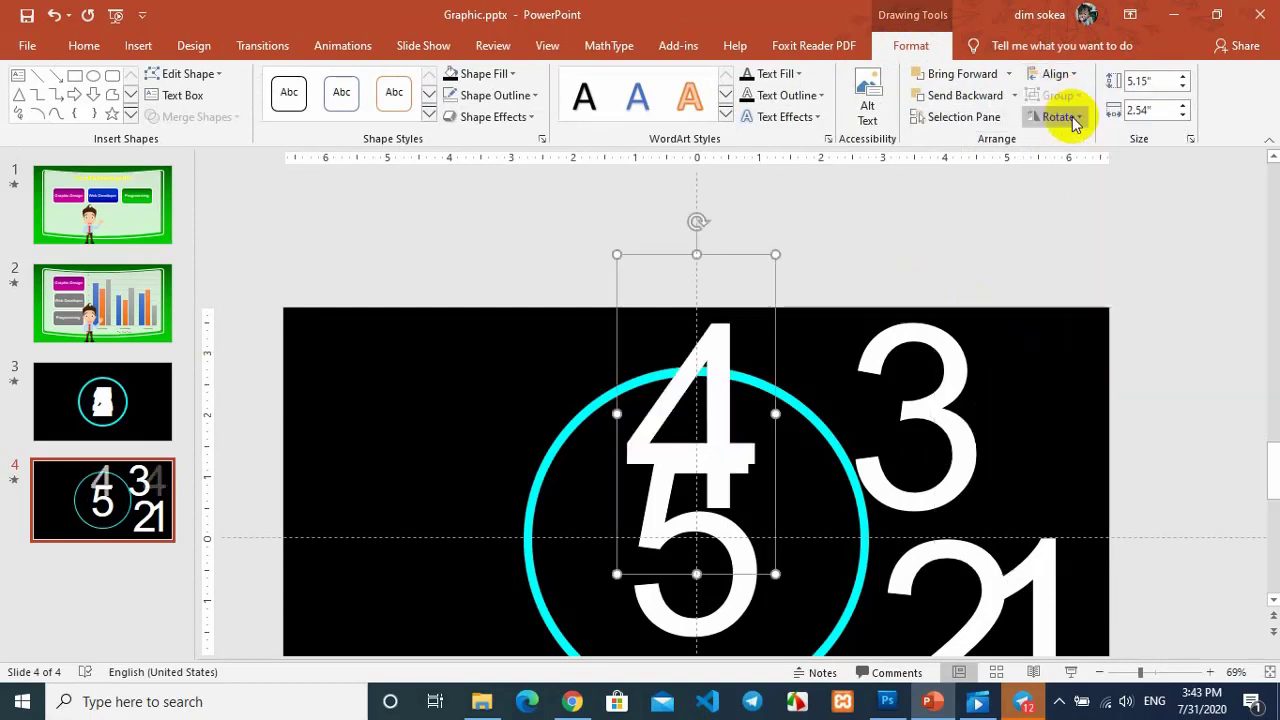
left_click(1058, 75)
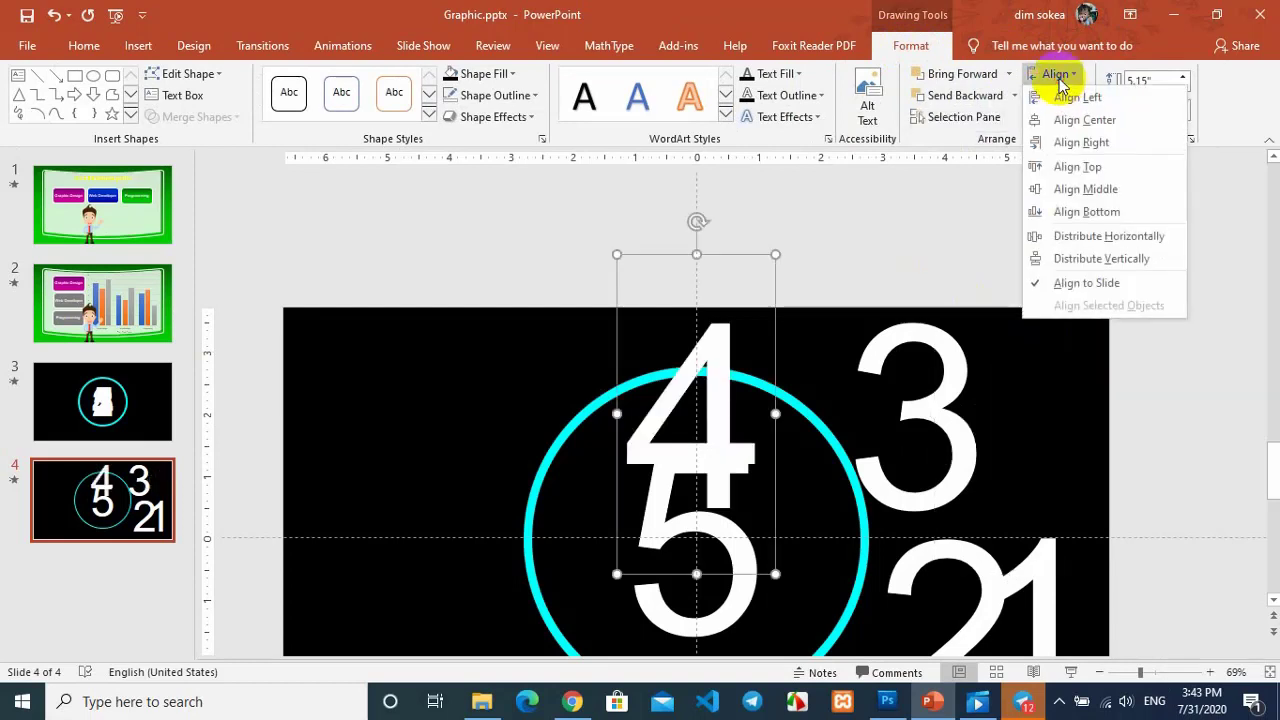
left_click(1083, 189)
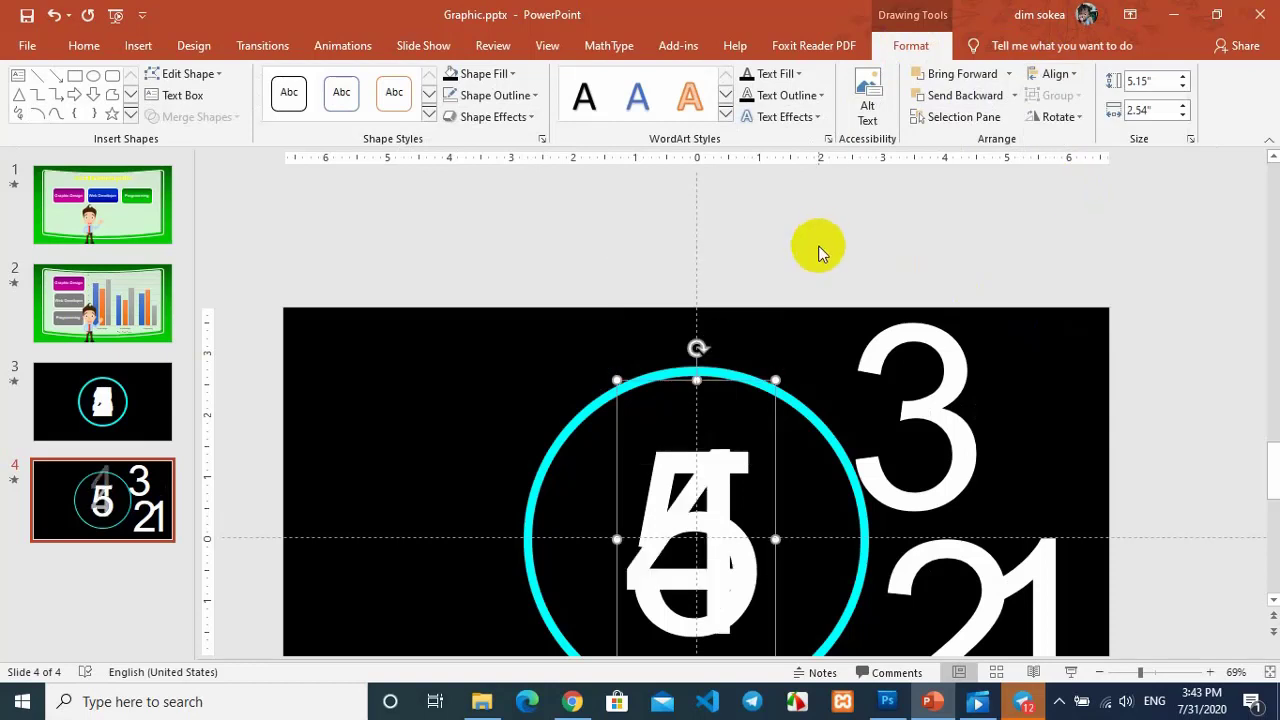
Select the whole 3 text box
scroll(826, 250, "down", 1)
left_click(971, 294)
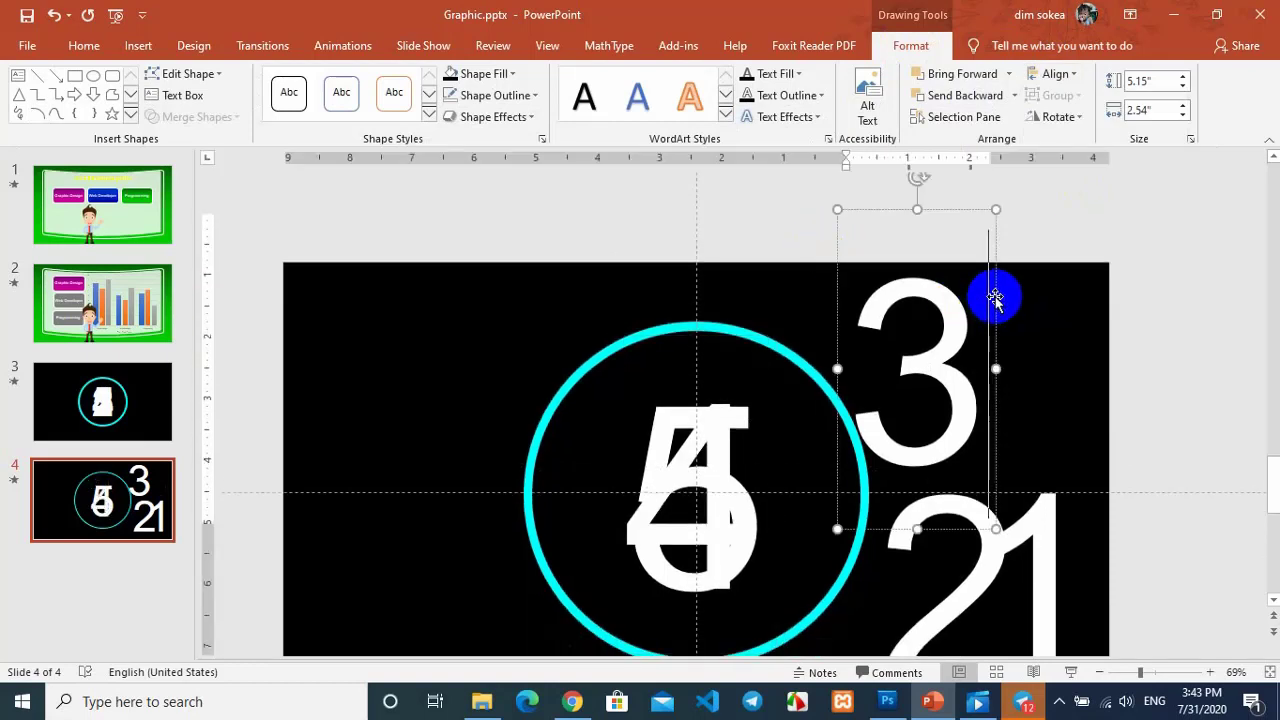
left_click(994, 295)
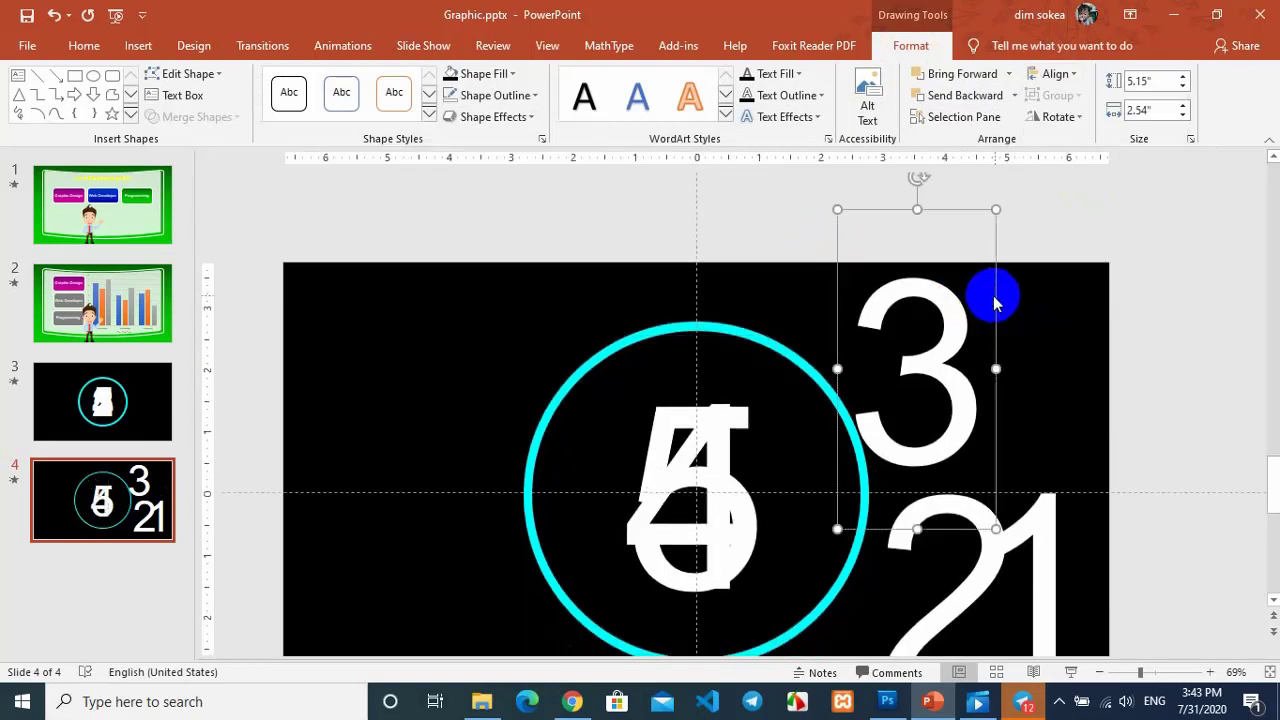
Give the 3 an Appear entrance, With Previous after 2 seconds
left_click(346, 52)
left_click(178, 90)
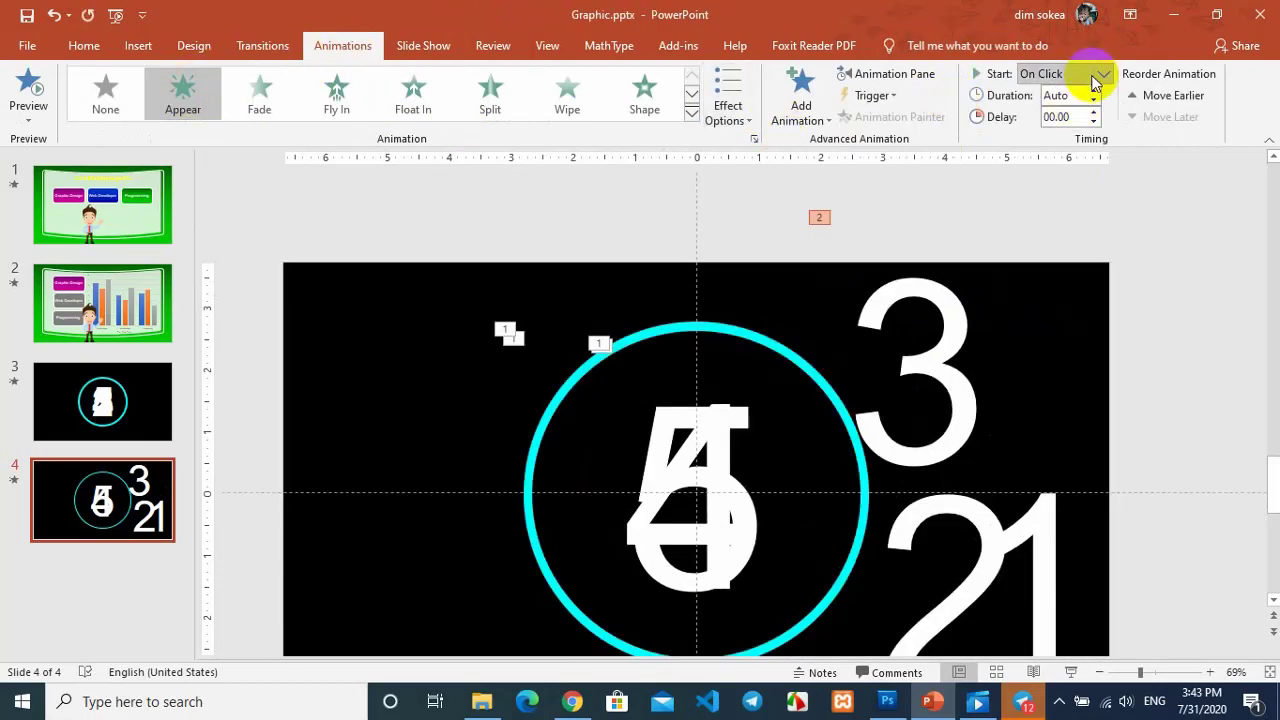
left_click(1103, 75)
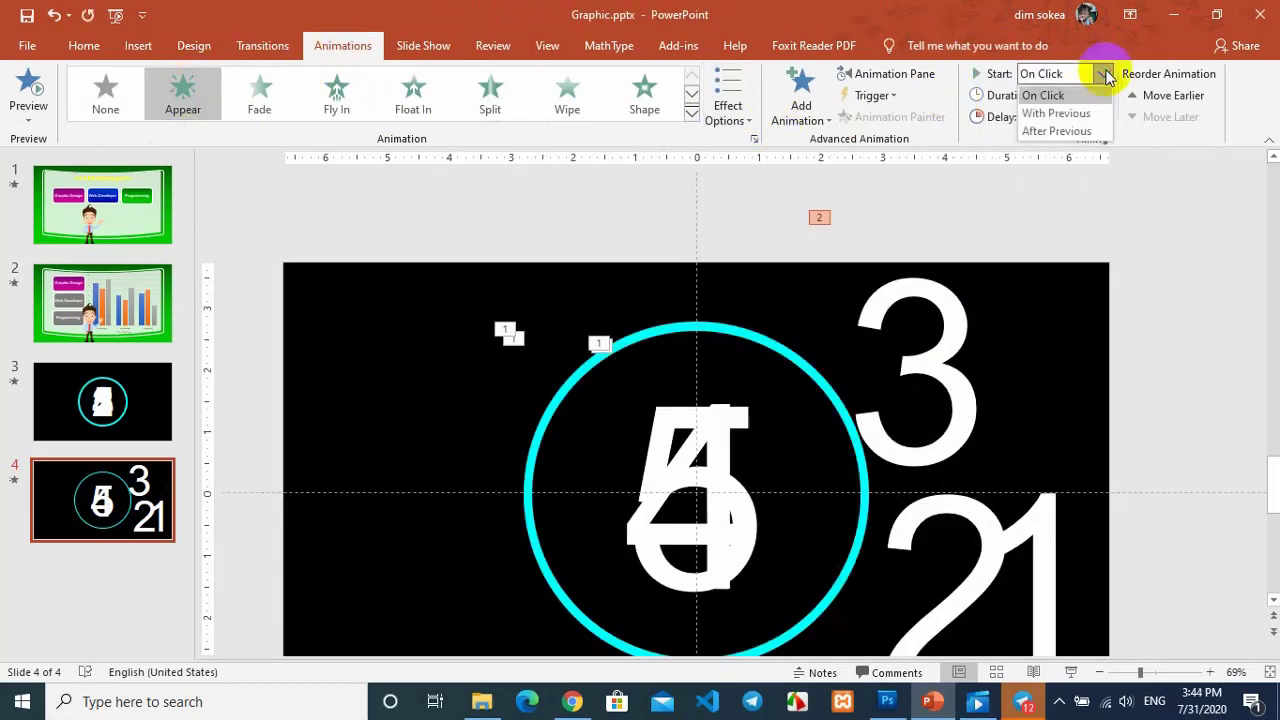
left_click(1069, 114)
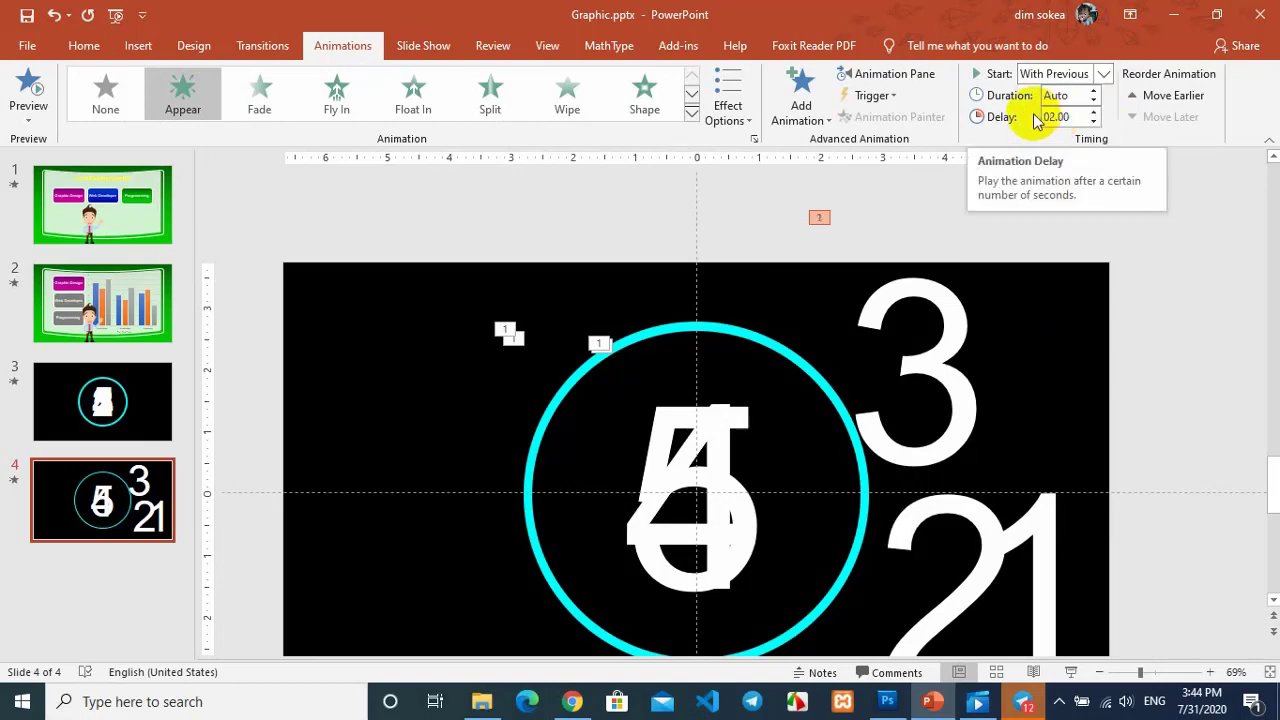
Add a Disappear exit to the 3, With Previous after 3 seconds
left_click(800, 100)
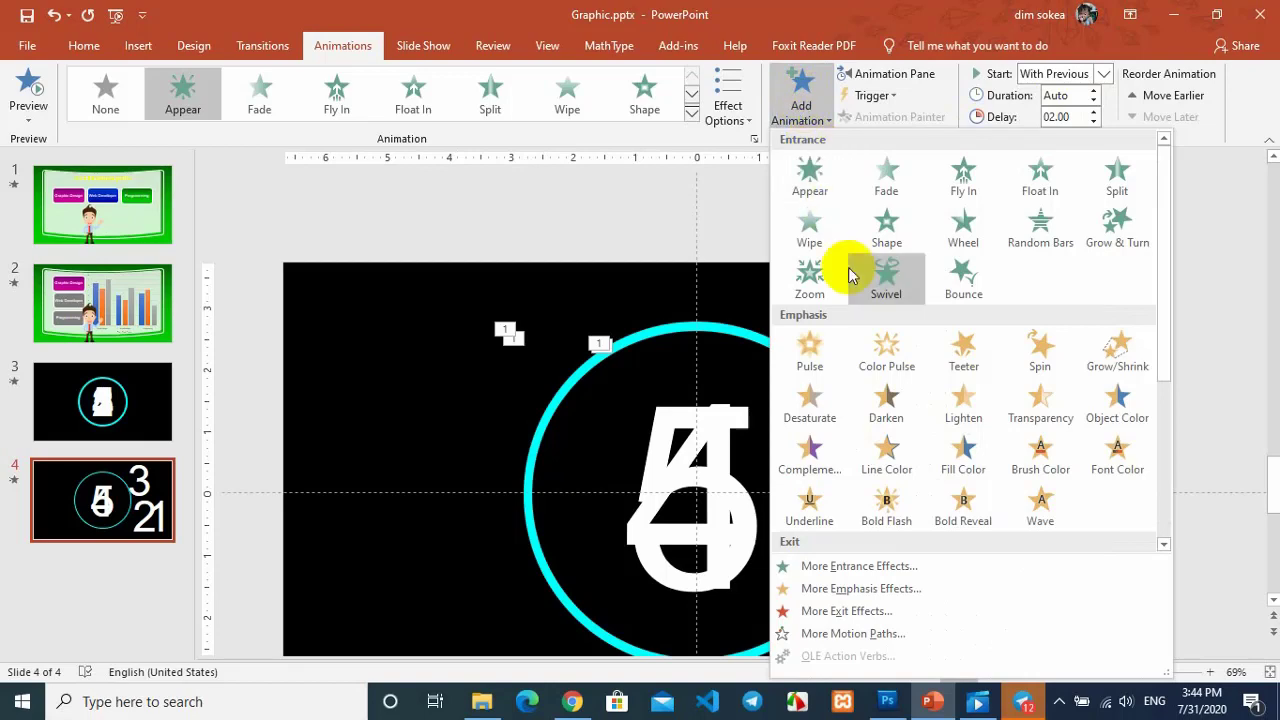
scroll(851, 280, "down", 5)
left_click(808, 302)
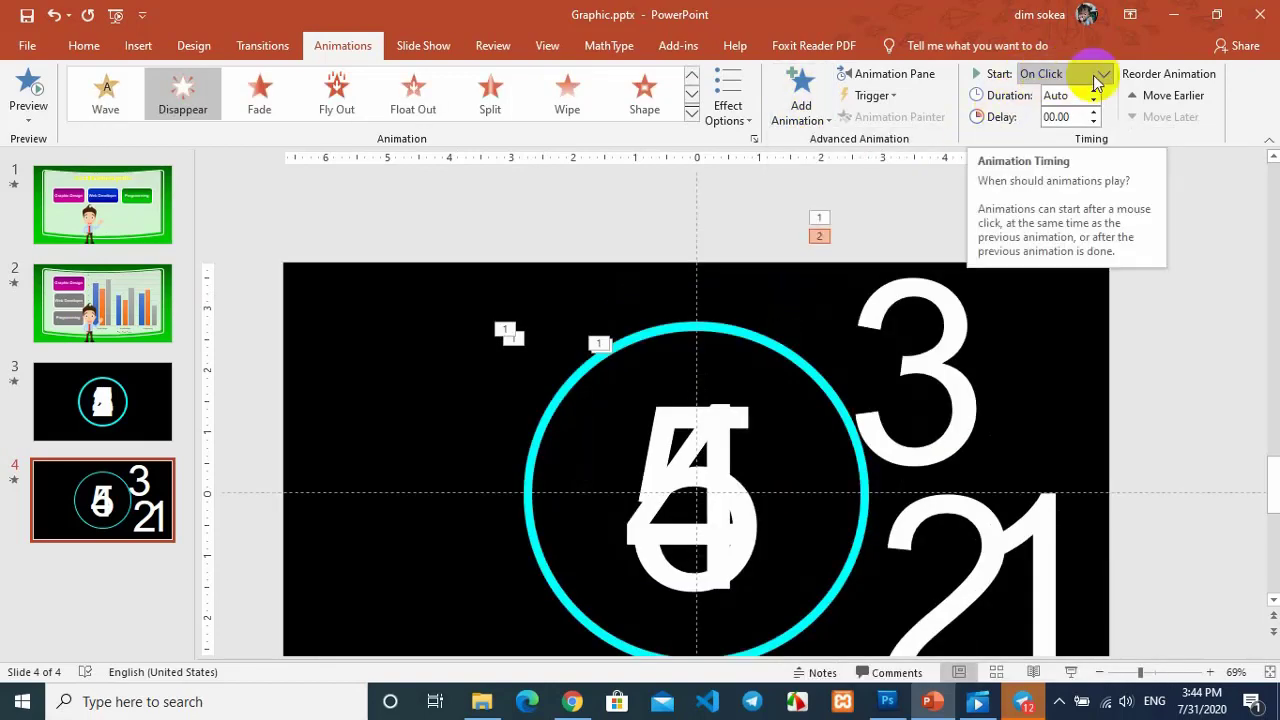
left_click(1101, 74)
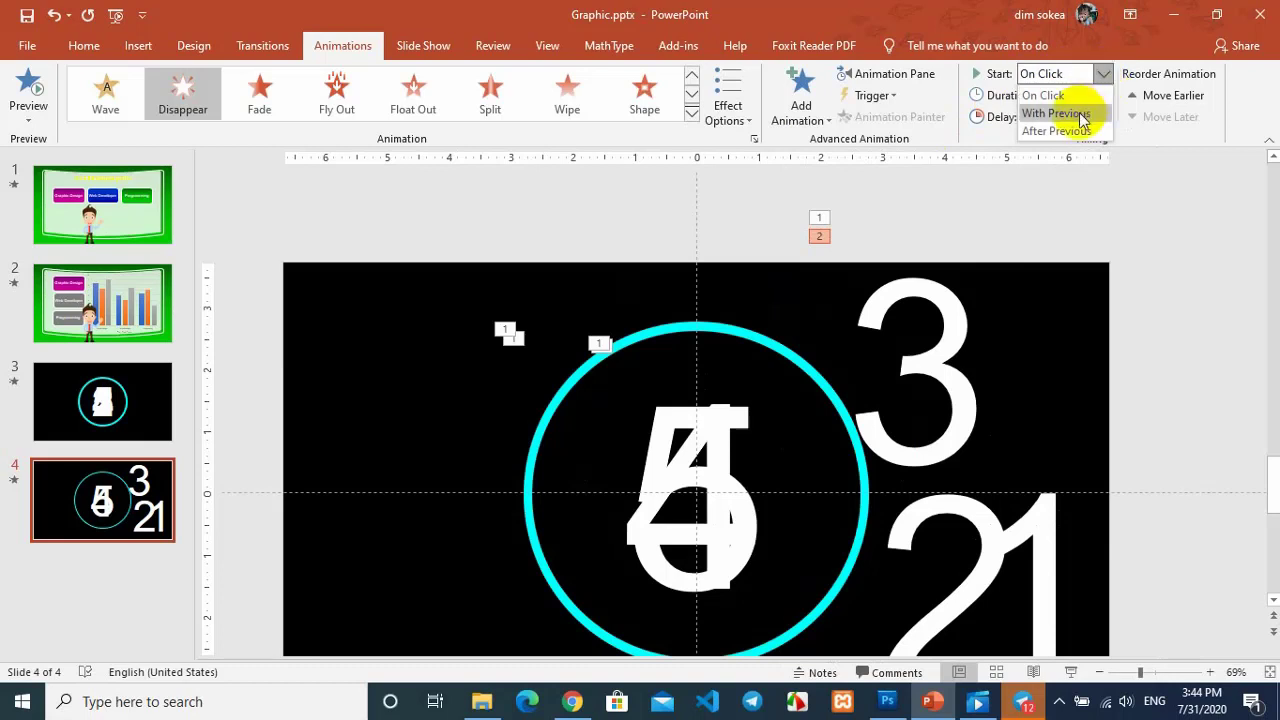
left_click(1080, 113)
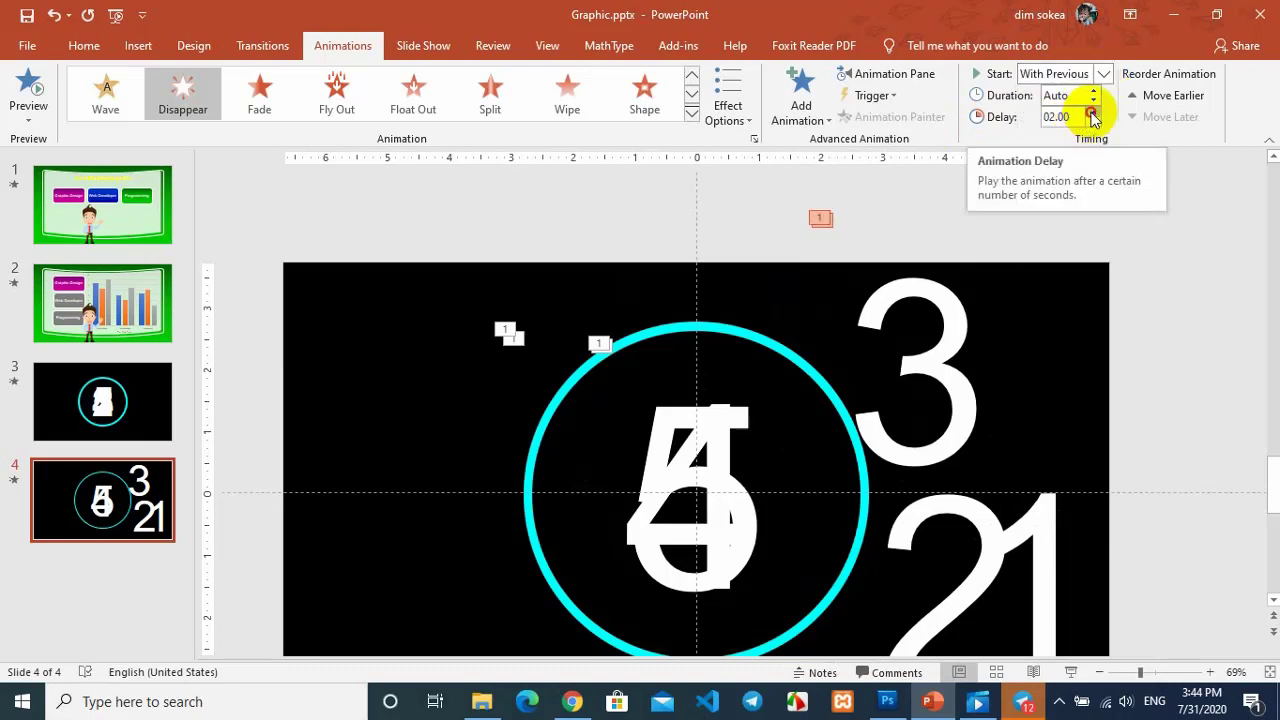
left_click(1093, 112)
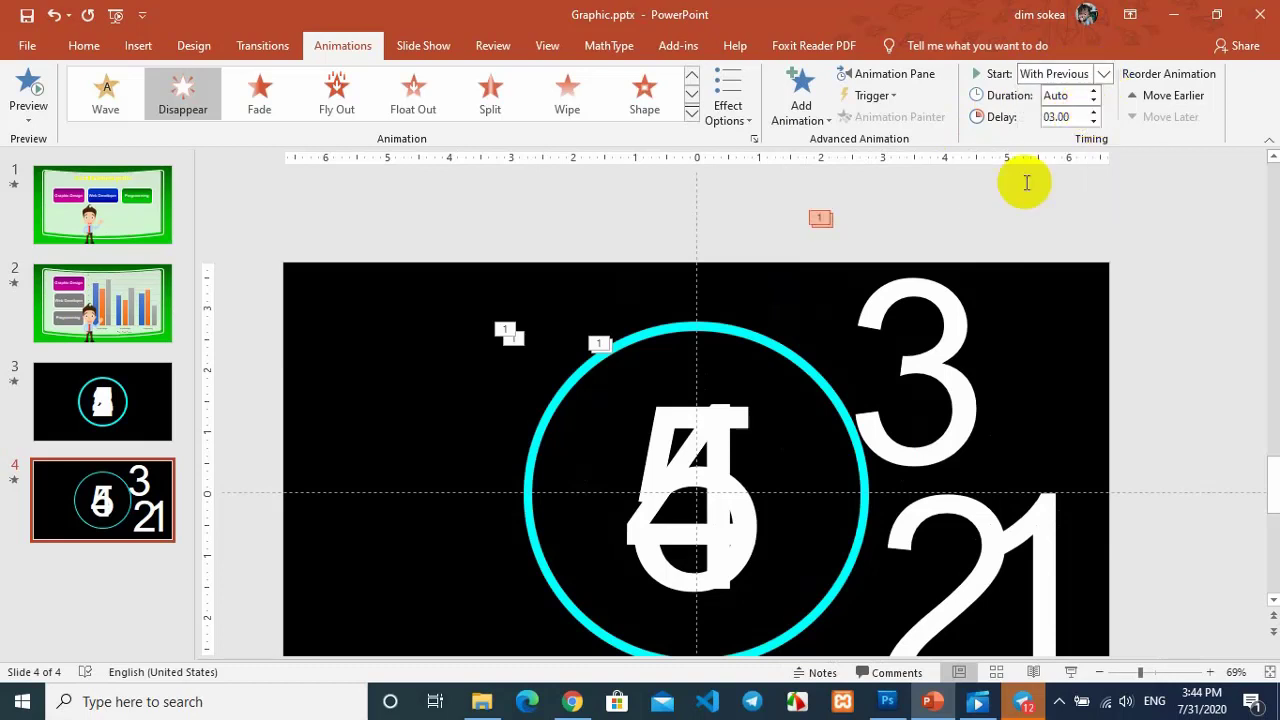
Align the 3 to the slide's centre and middle inside the ring
scroll(871, 277, "down", 1)
left_click(991, 280)
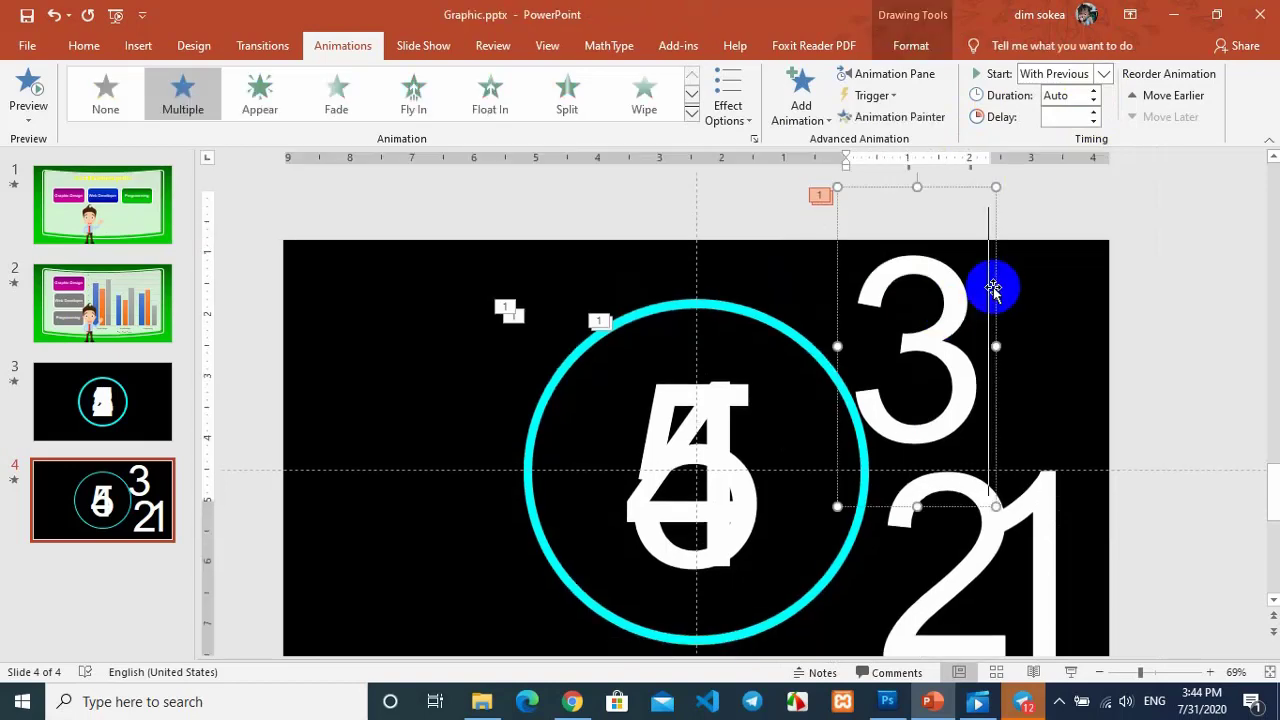
left_click(912, 46)
left_click(1064, 75)
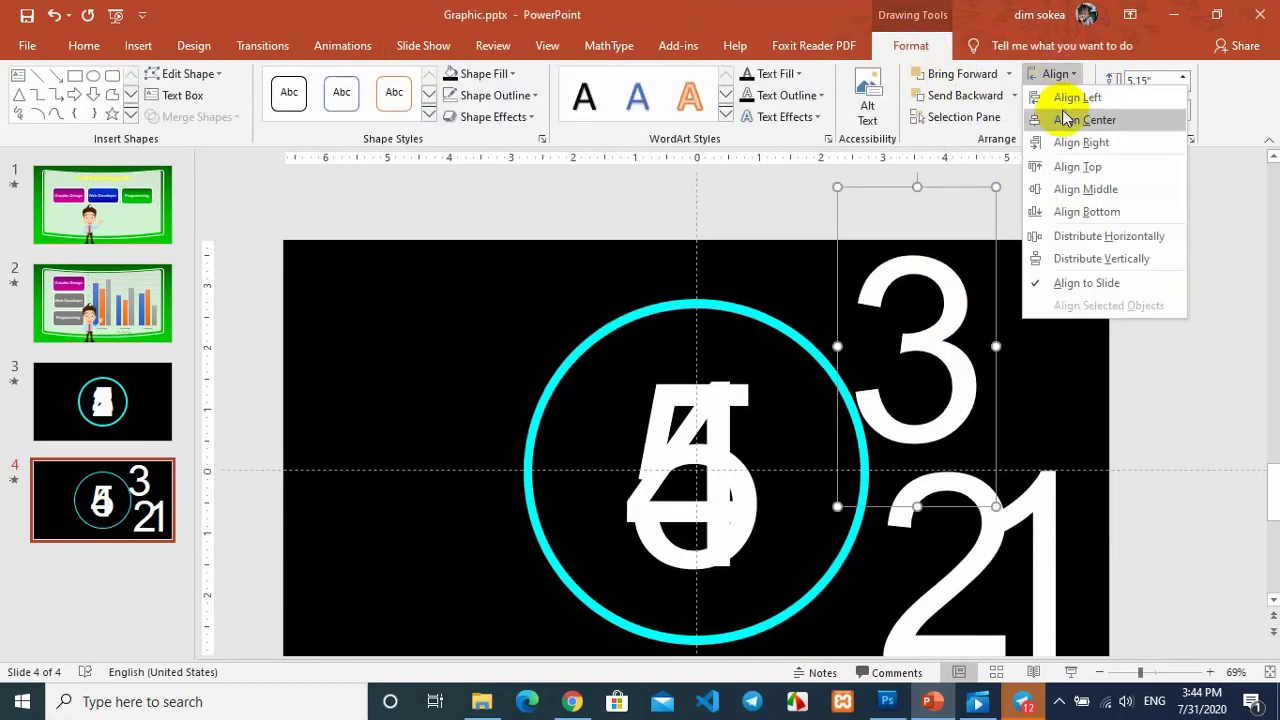
left_click(1064, 120)
left_click(1058, 75)
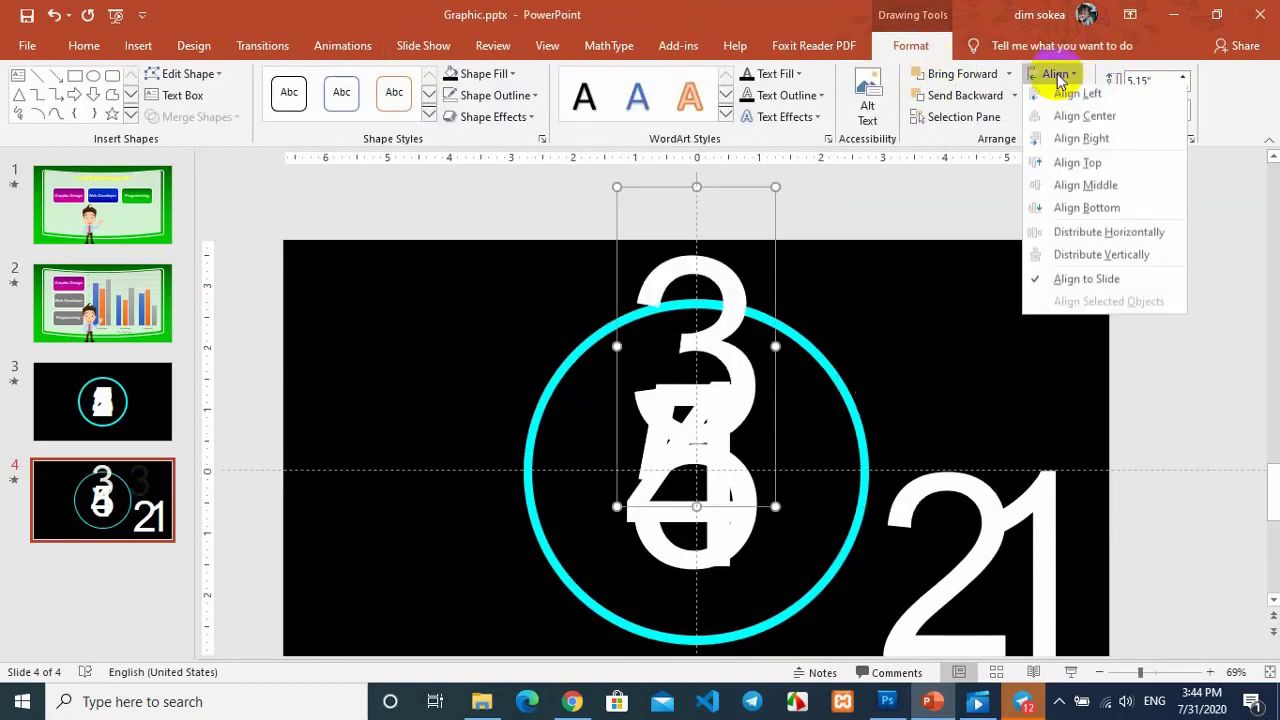
left_click(1085, 189)
scroll(949, 477, "down", 3)
left_click(977, 443)
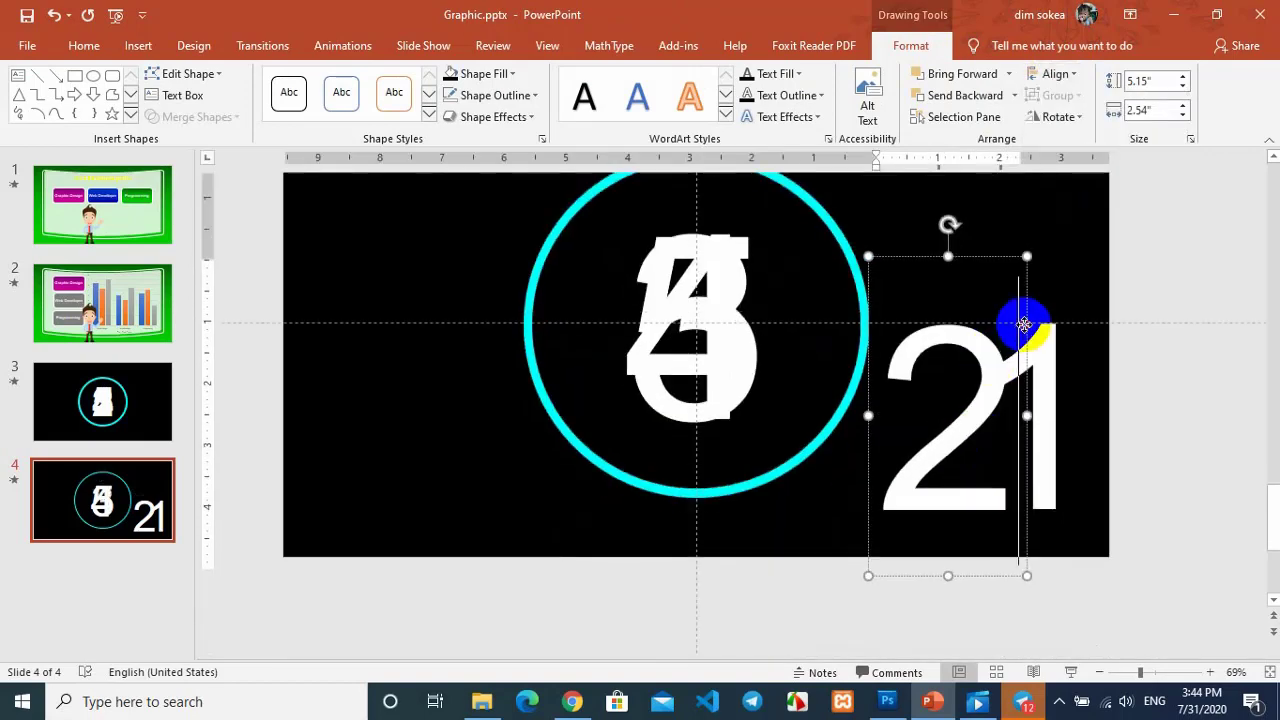
Give the 21 box an Appear entrance, With Previous after 3 seconds
left_click(333, 50)
left_click(188, 95)
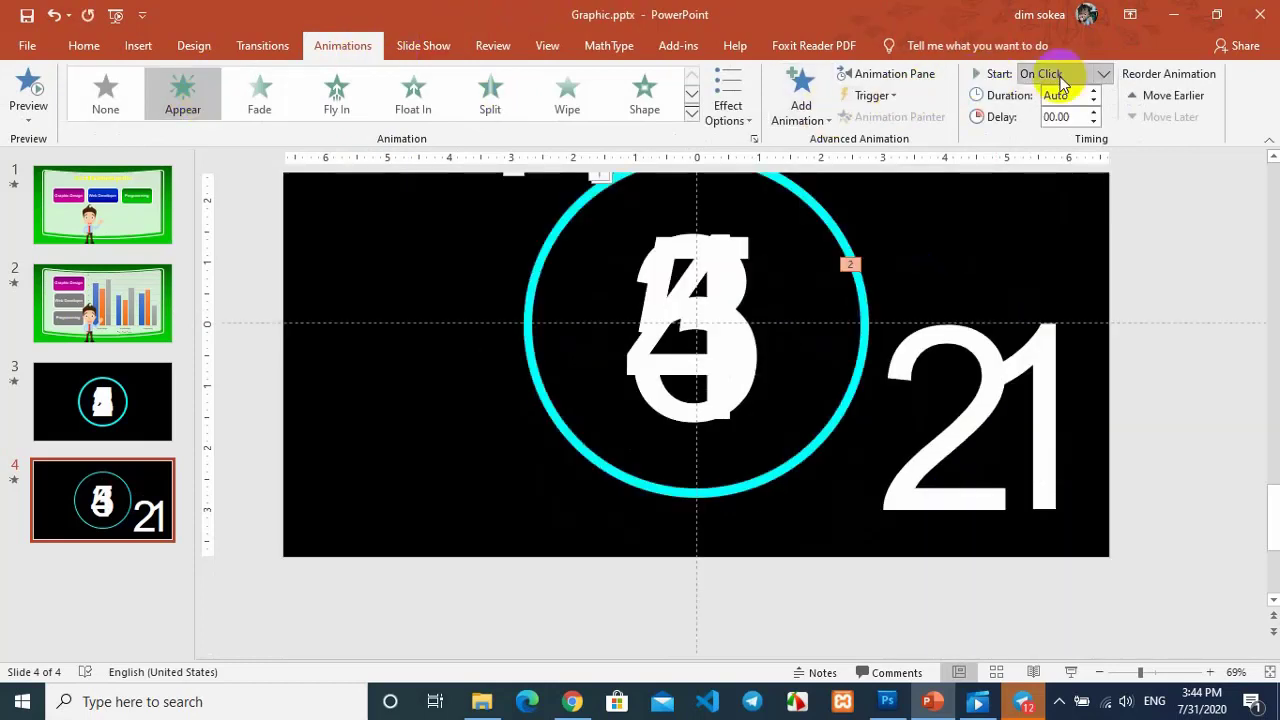
left_click(1104, 75)
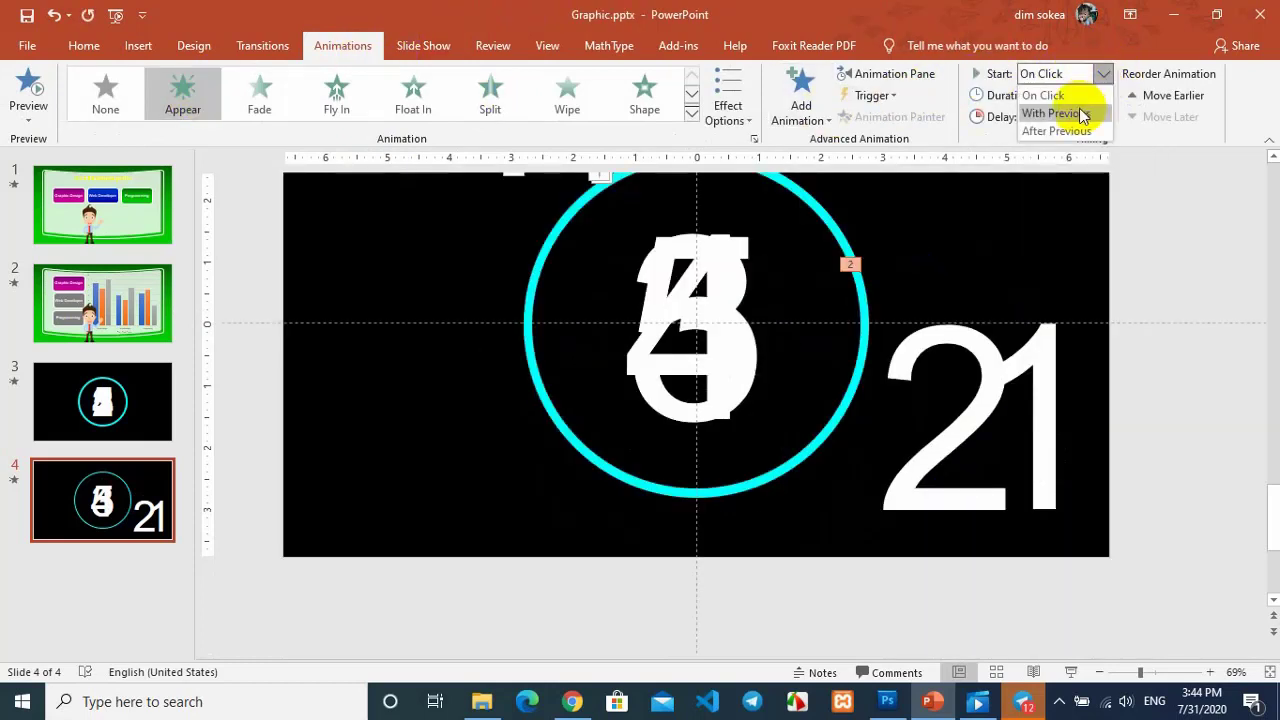
left_click(1080, 113)
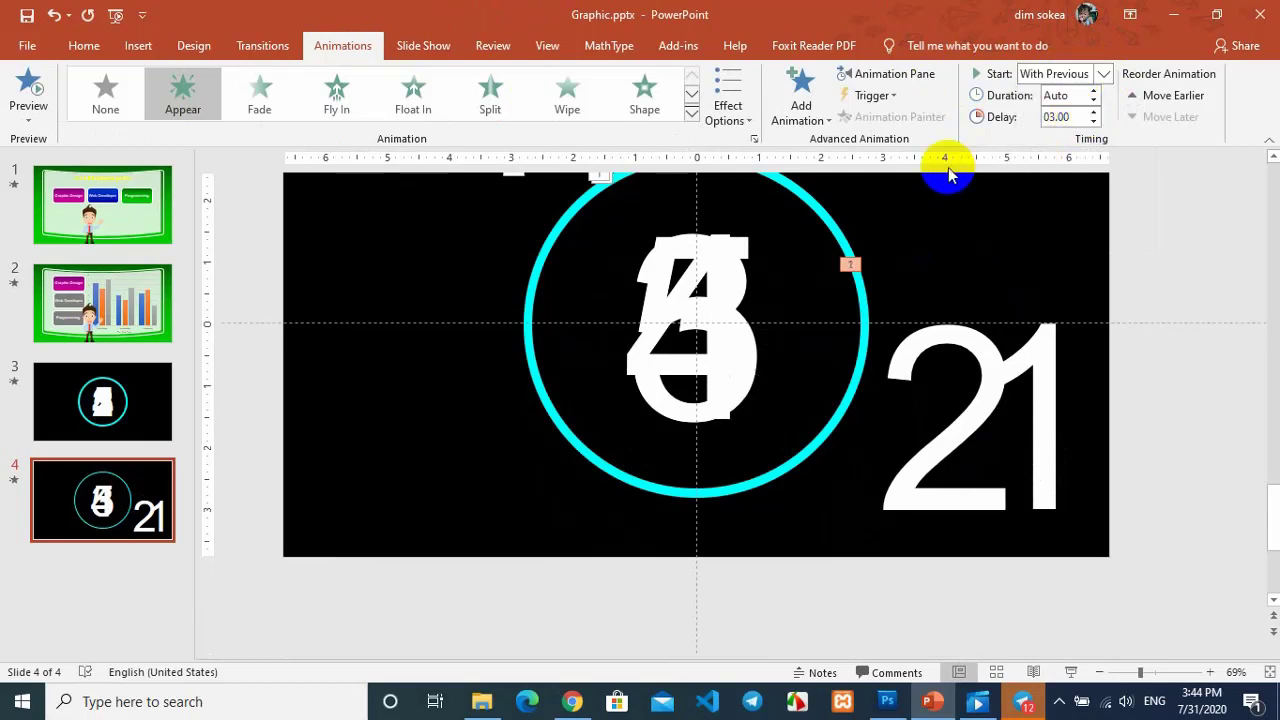
Add a Disappear exit to the 21 box, With Previous with a 4-second delay
left_click(820, 122)
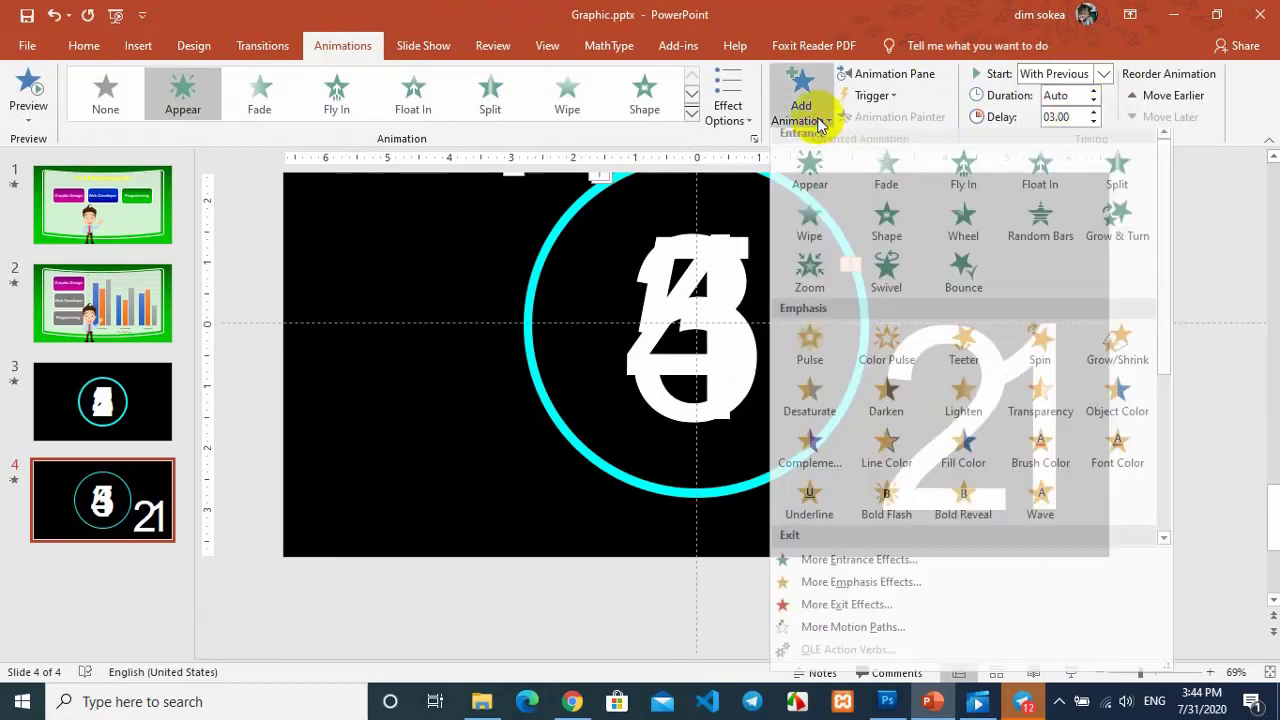
scroll(848, 357, "down", 5)
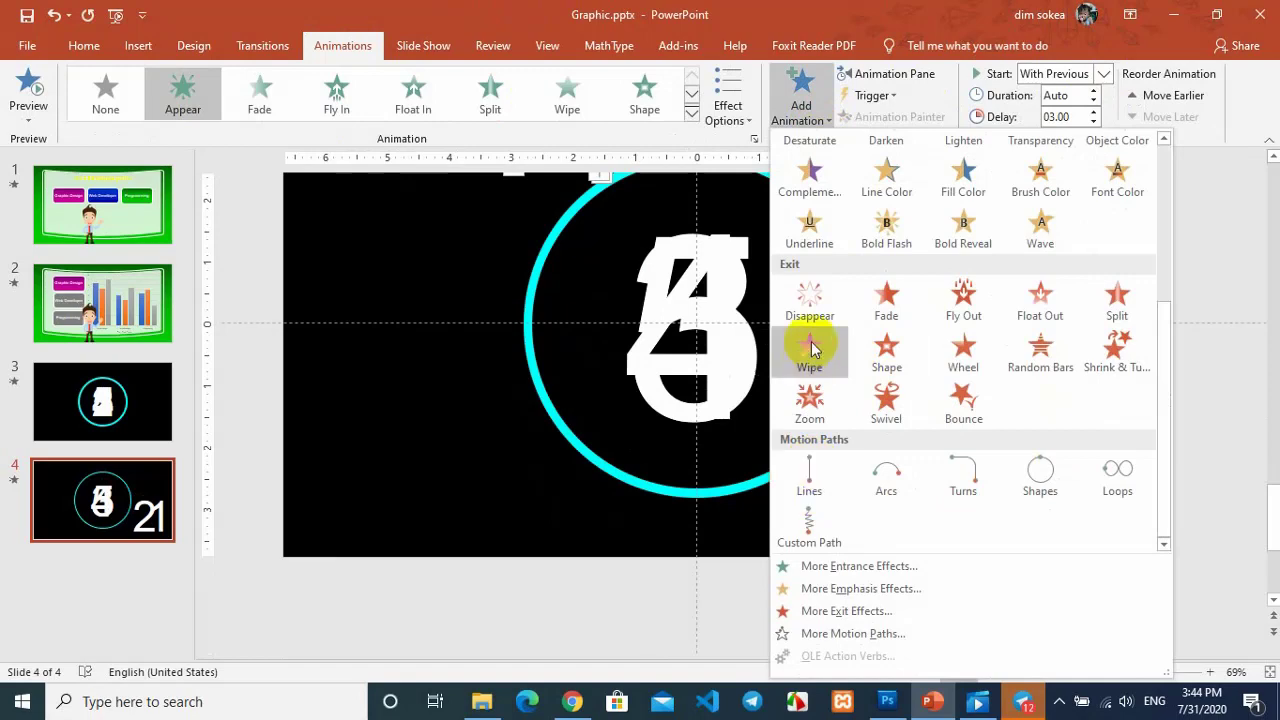
left_click(812, 297)
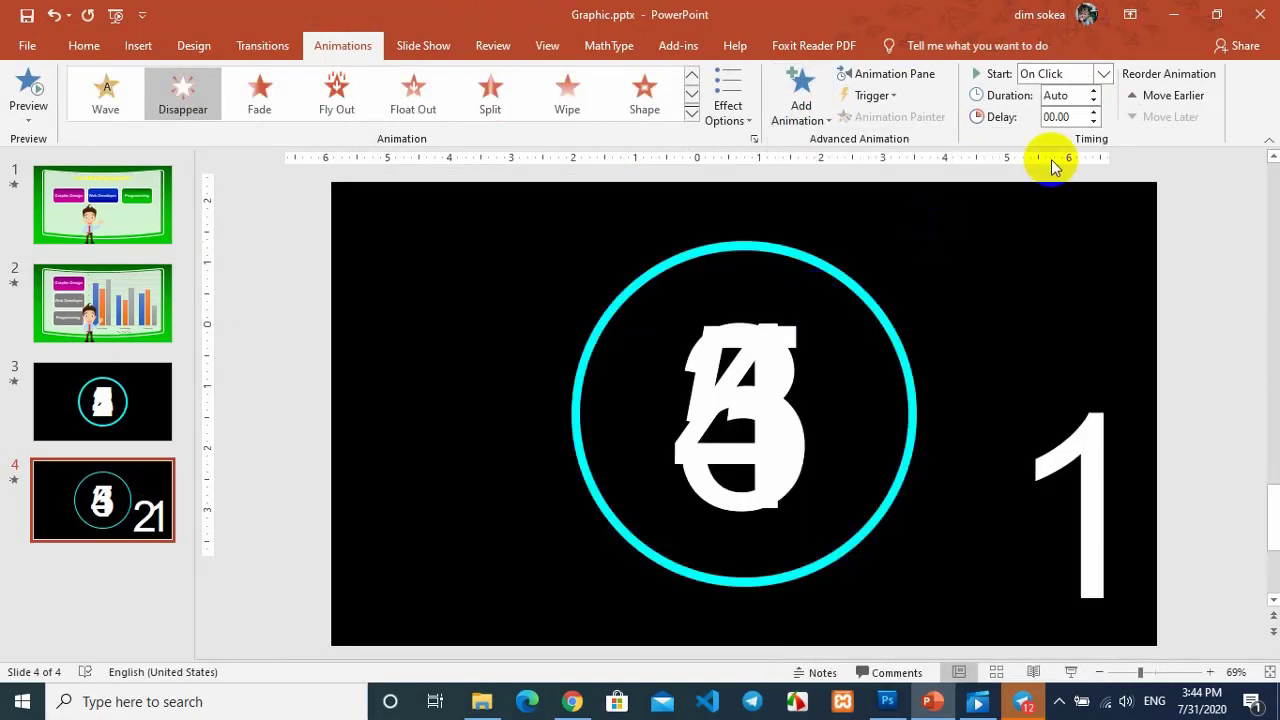
left_click(1103, 80)
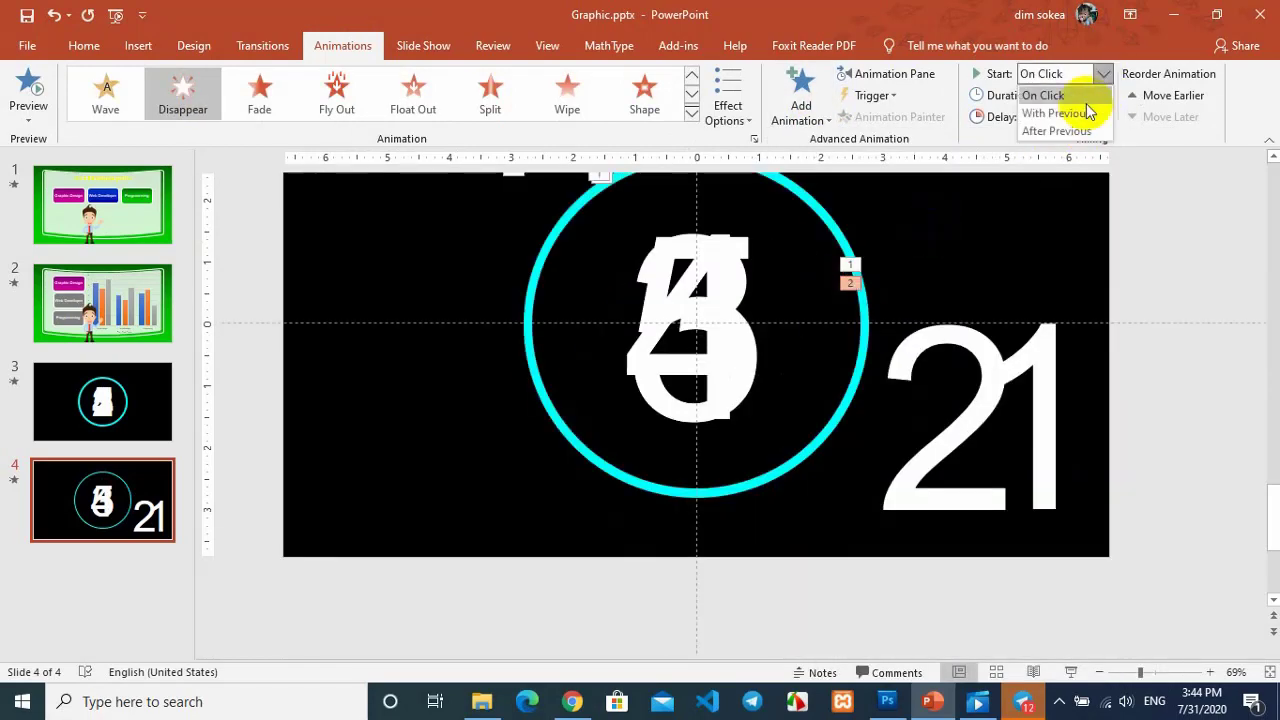
left_click(1088, 106)
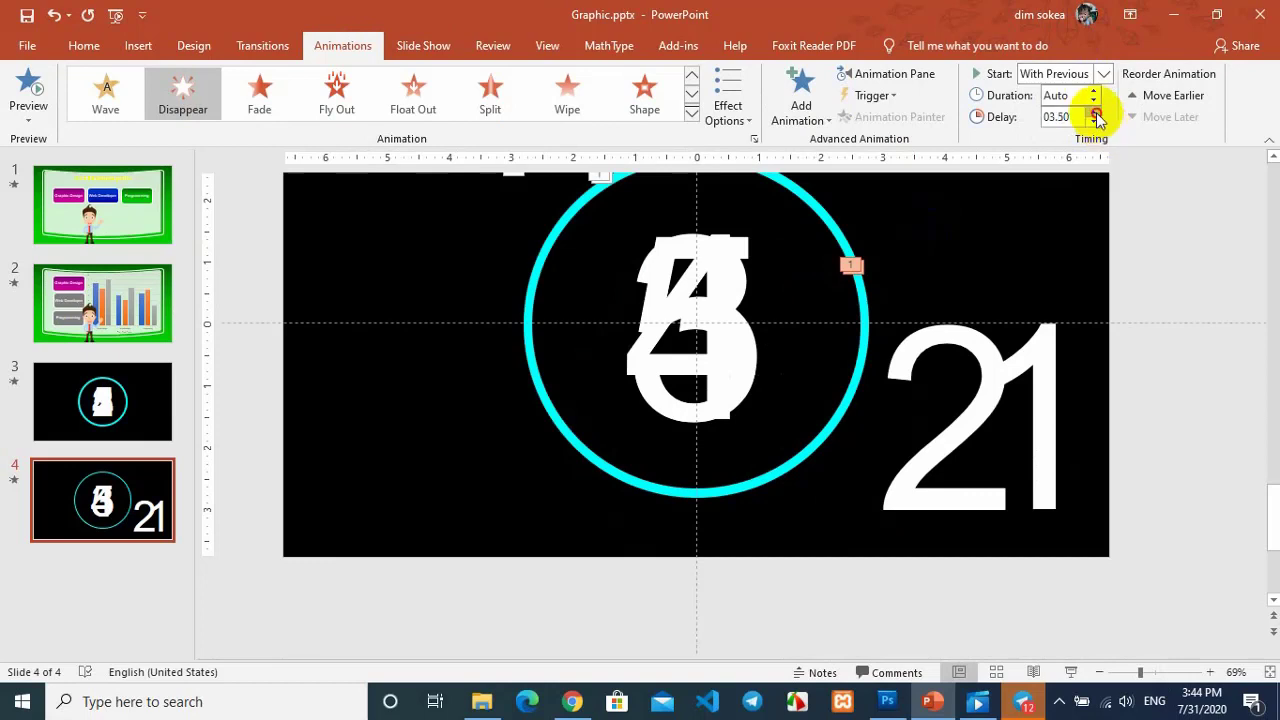
left_click(1095, 113)
left_click(960, 386)
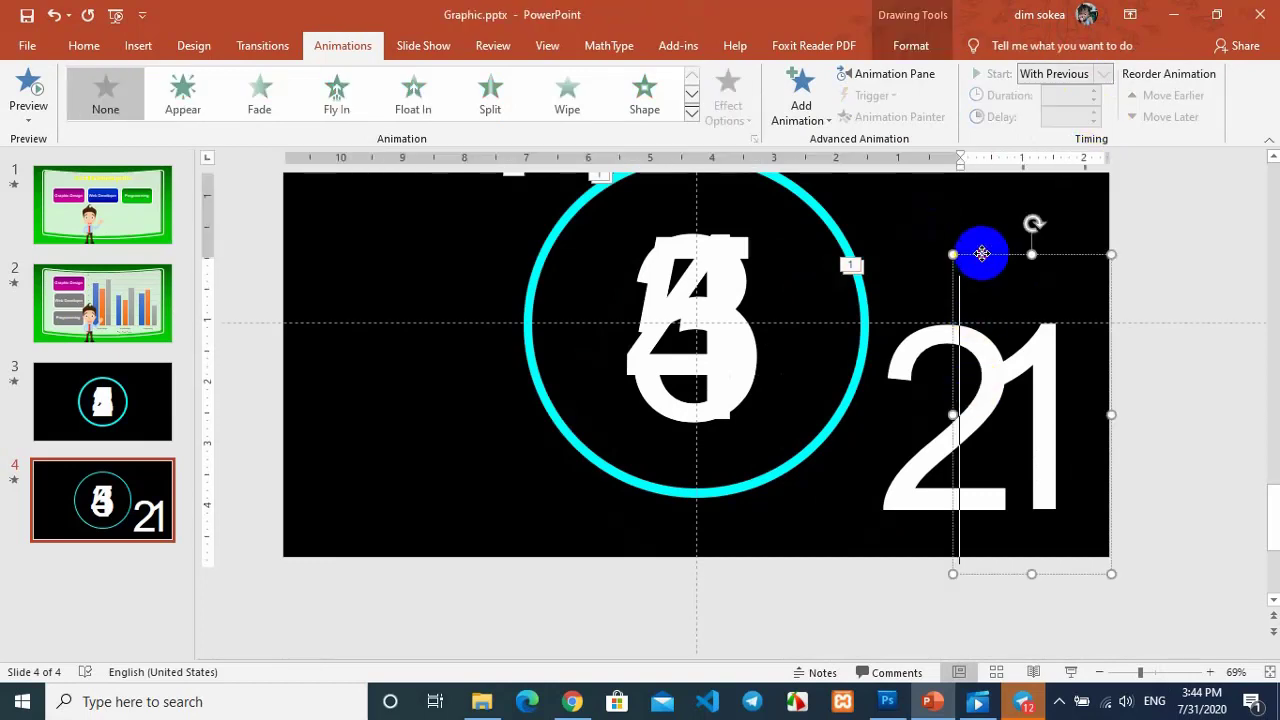
Align the selected digit box to the slide's centre and middle
left_click(911, 45)
left_click(1055, 74)
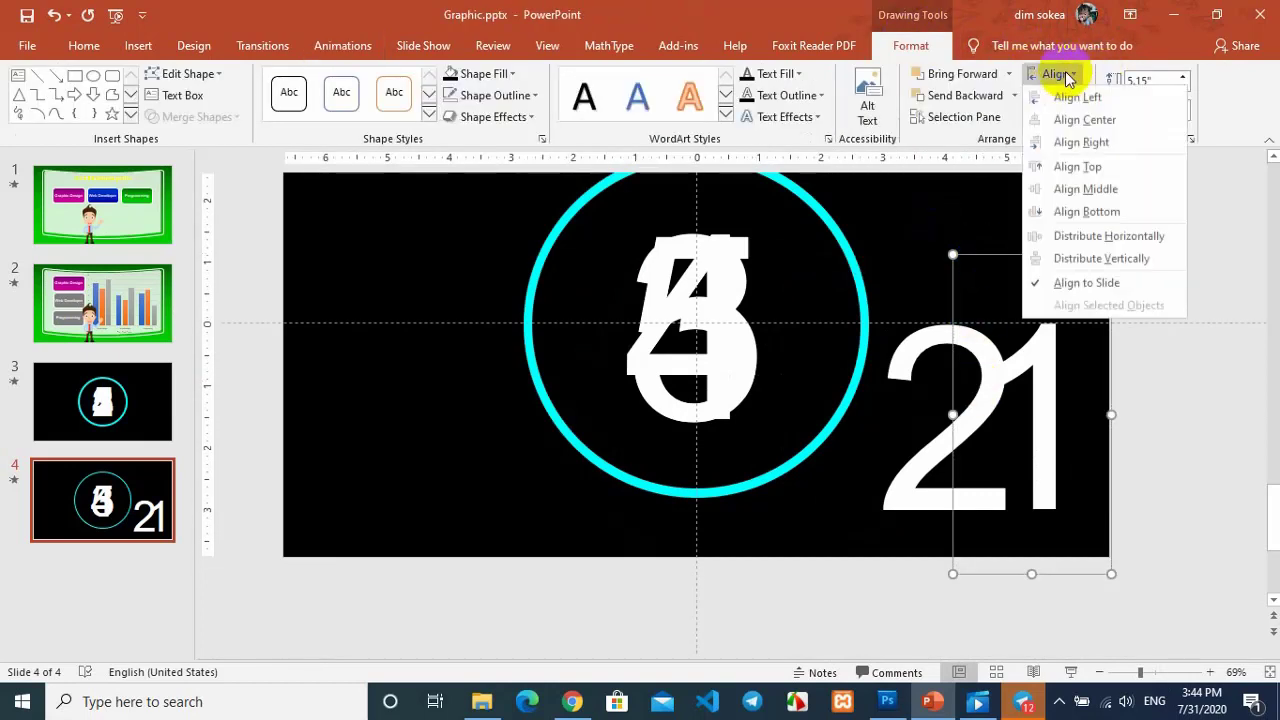
left_click(1080, 122)
left_click(1057, 74)
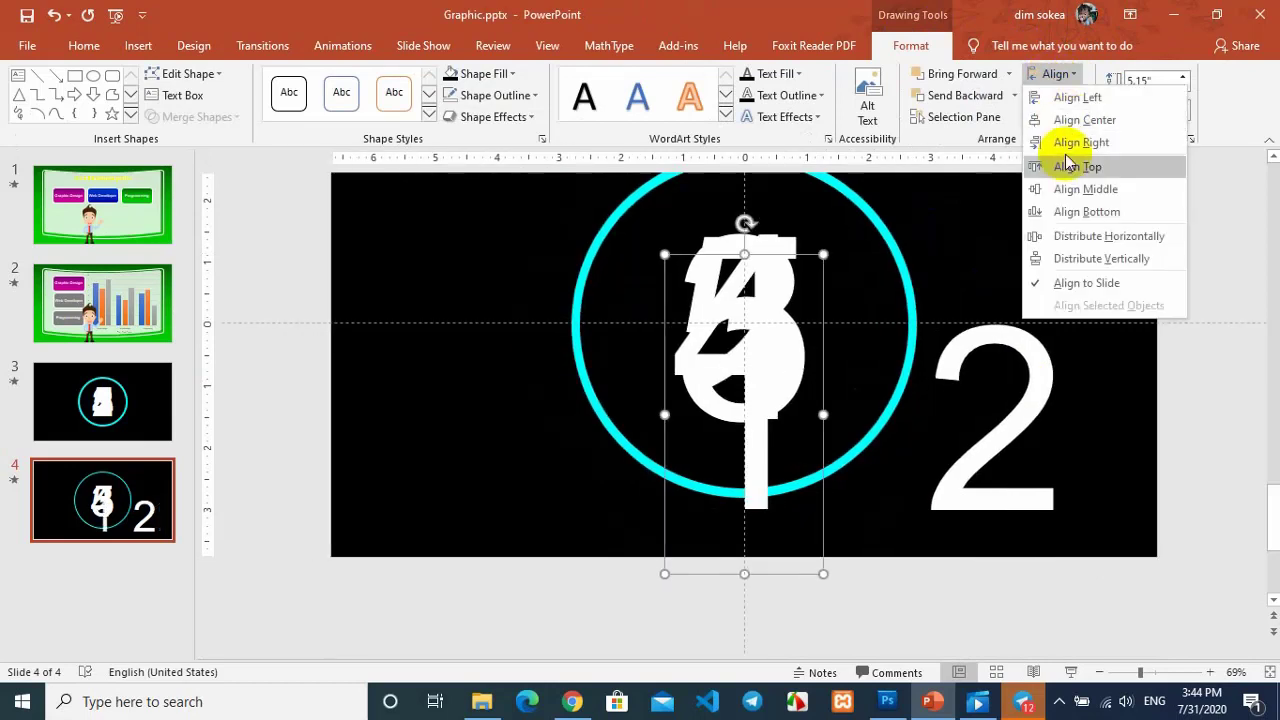
left_click(1072, 191)
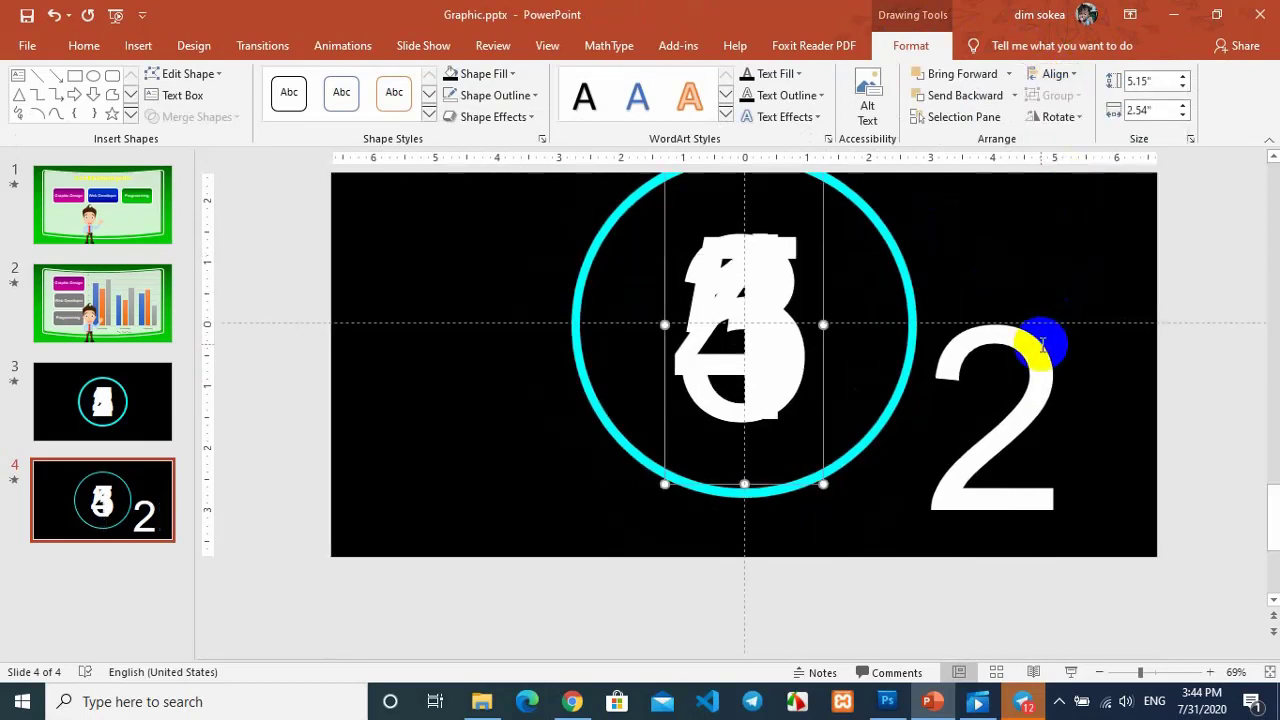
Type 1 into the 2 text box and drag the 2 onto the ring
left_click(1038, 352)
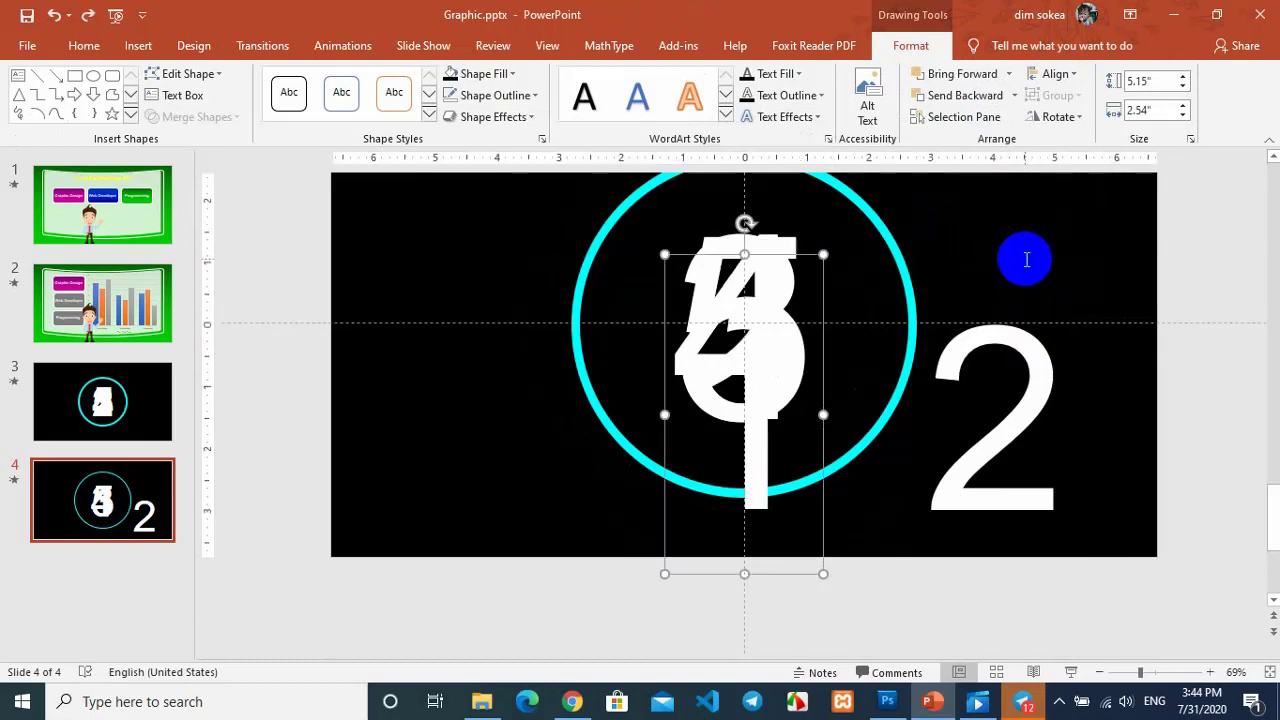
type("1")
left_click(922, 340)
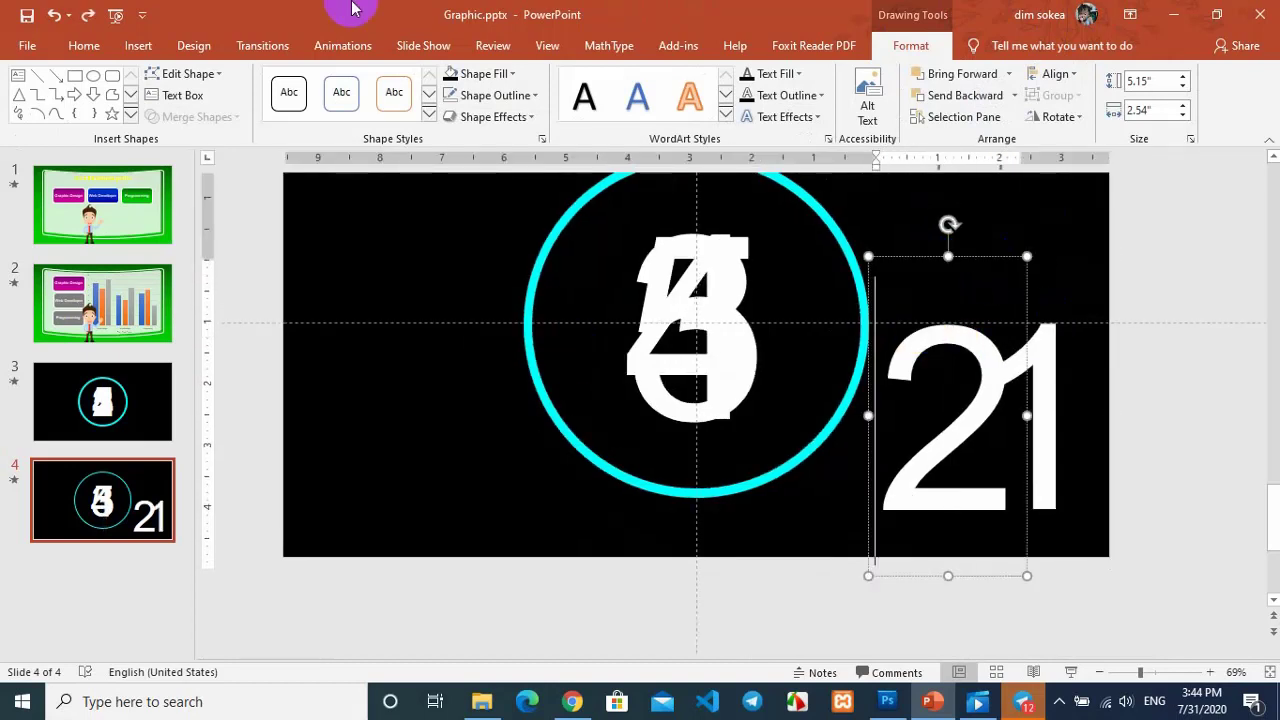
left_click(343, 46)
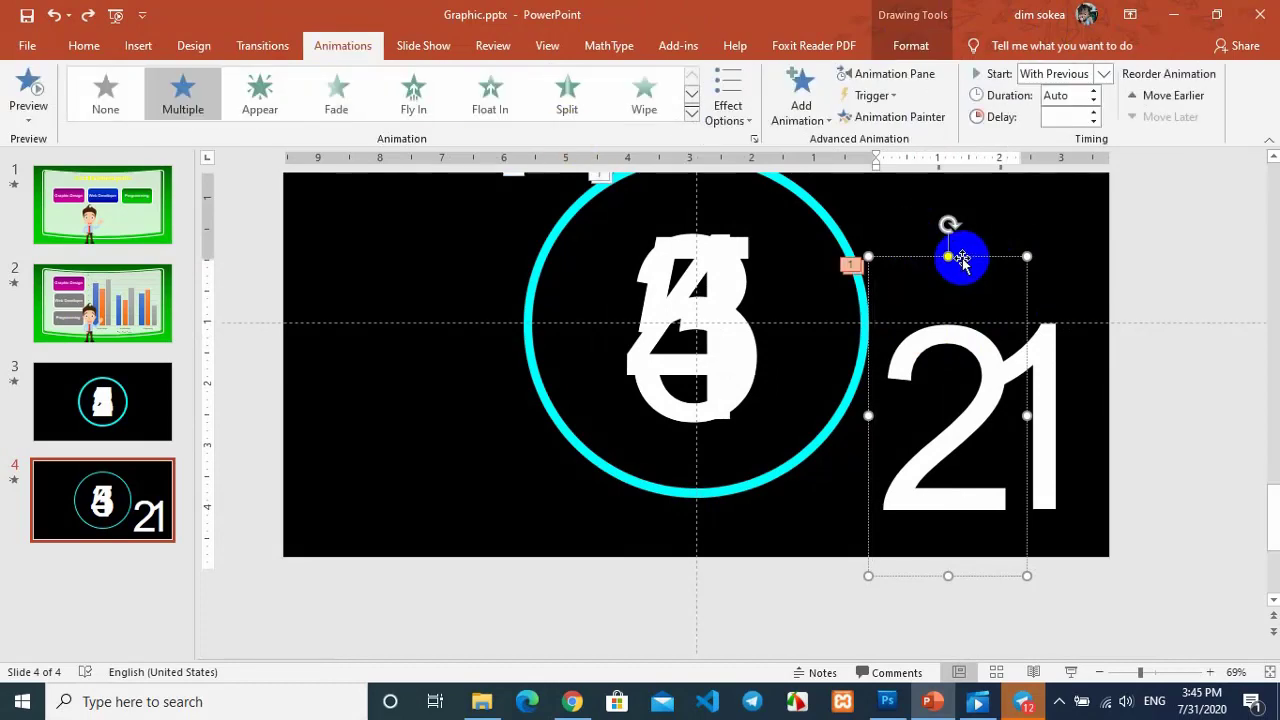
left_click_drag(960, 256, 786, 334)
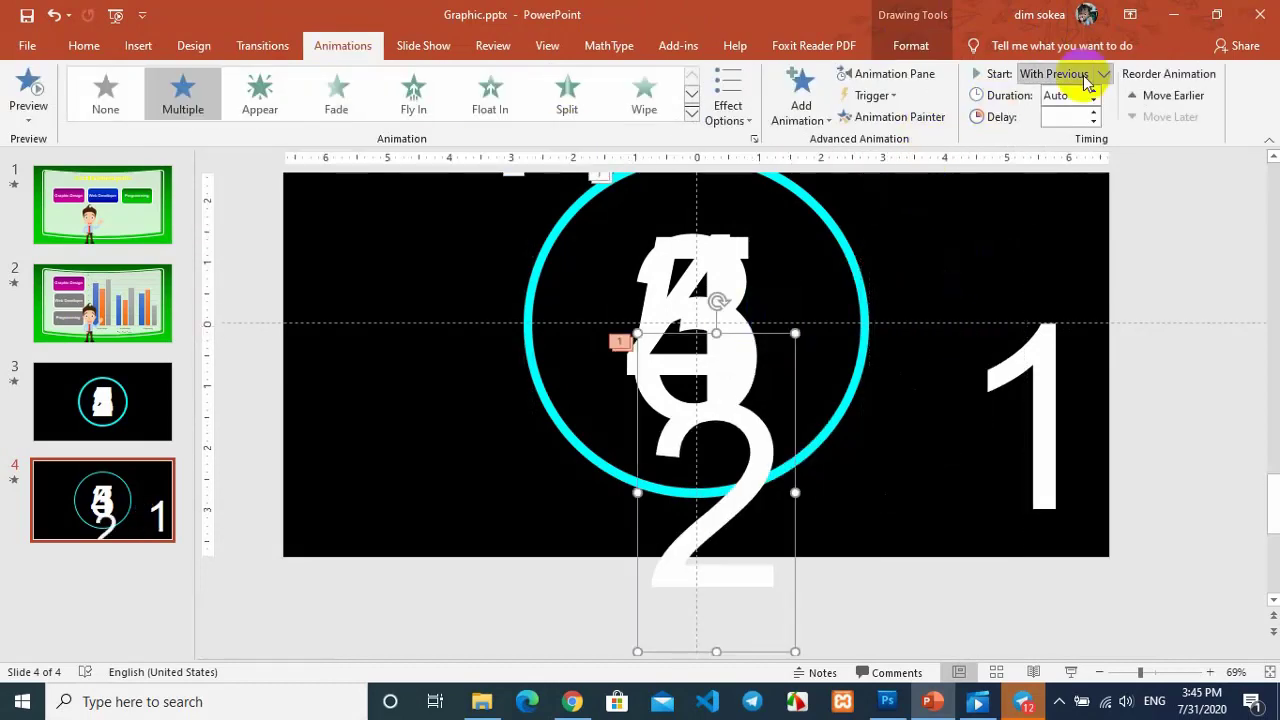
Align the 2 to the slide's centre and middle, stacking it over the 3
left_click(925, 44)
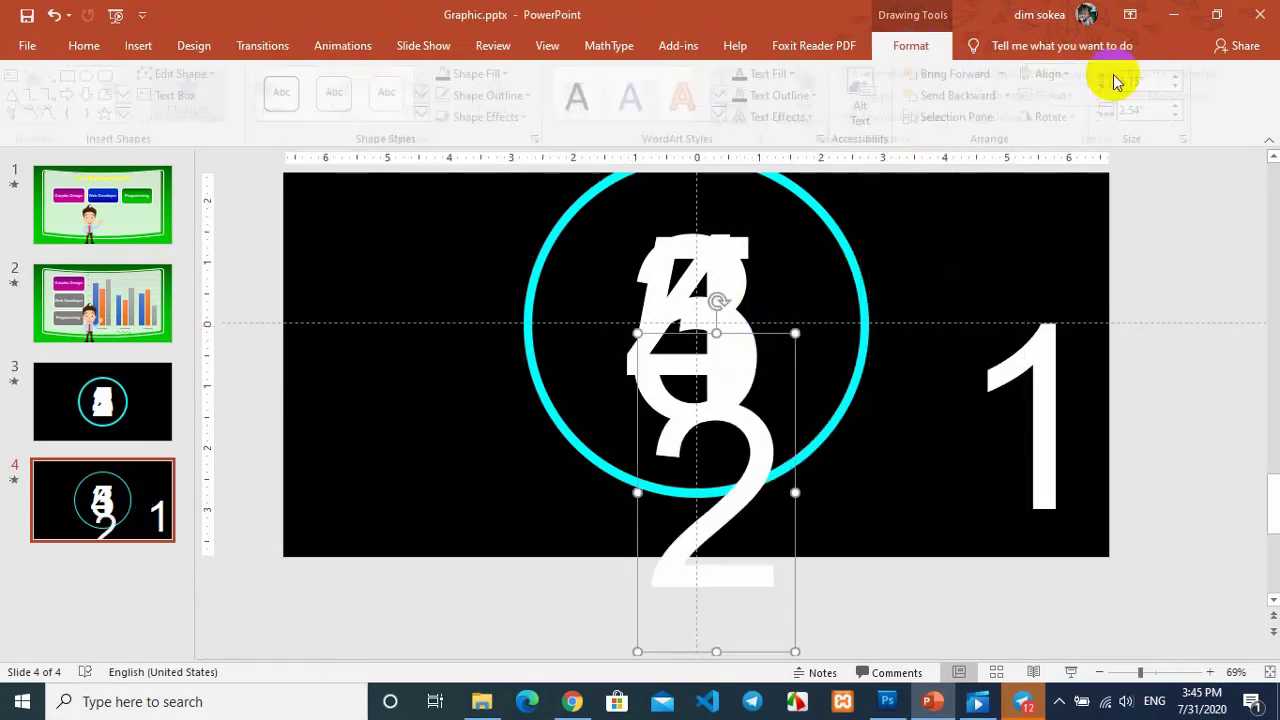
left_click(1055, 74)
left_click(1065, 117)
left_click(1056, 75)
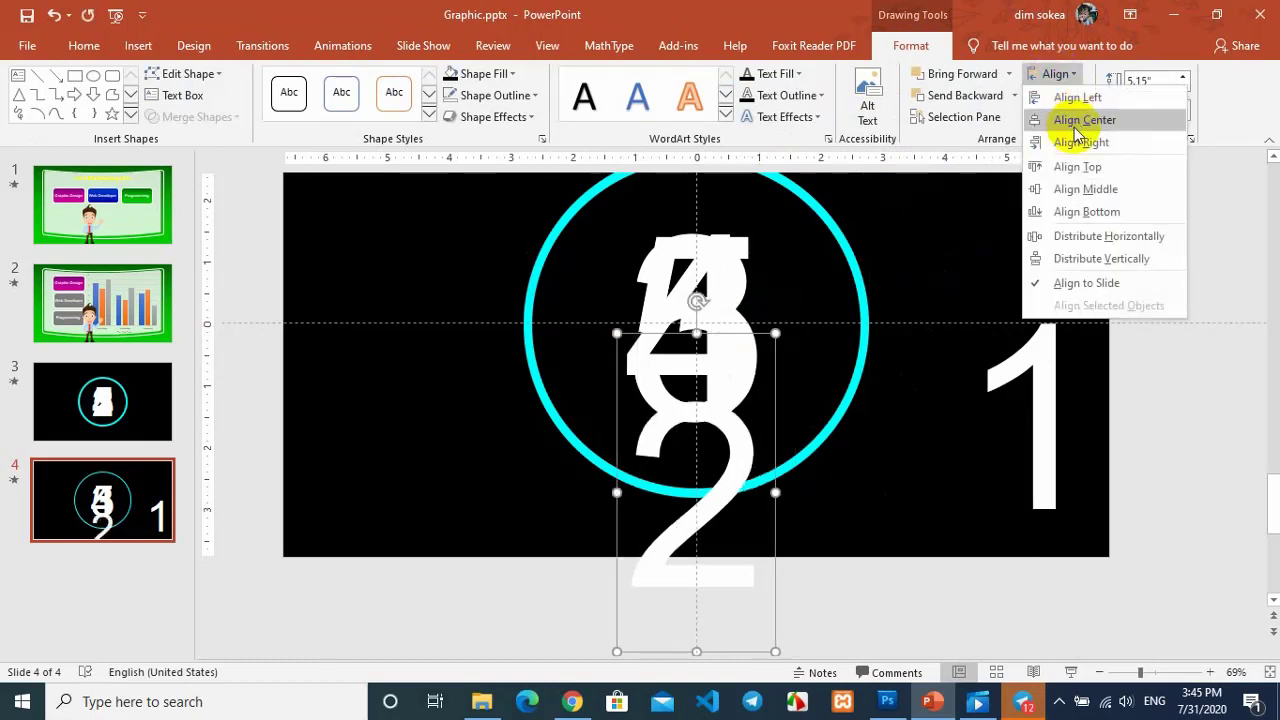
left_click(1062, 189)
left_click(1061, 306)
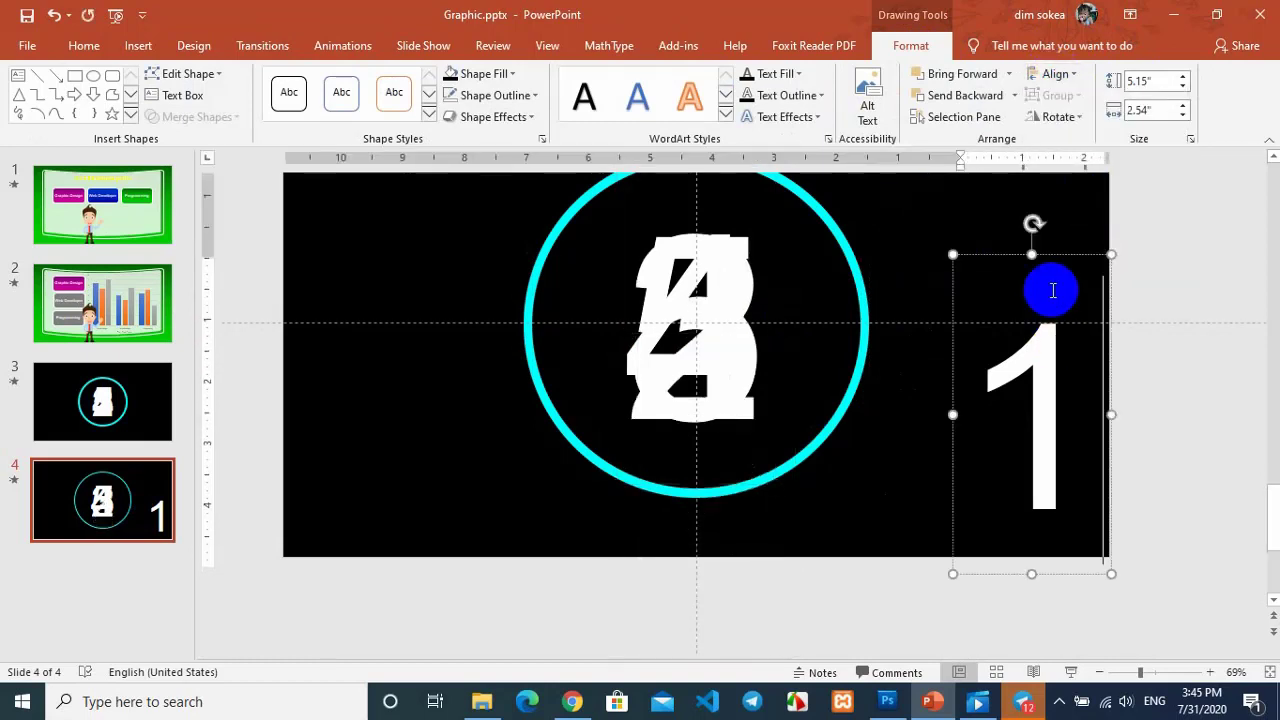
Give the digit 1 an Appear entrance, With Previous after 4 seconds
left_click(340, 45)
left_click(190, 110)
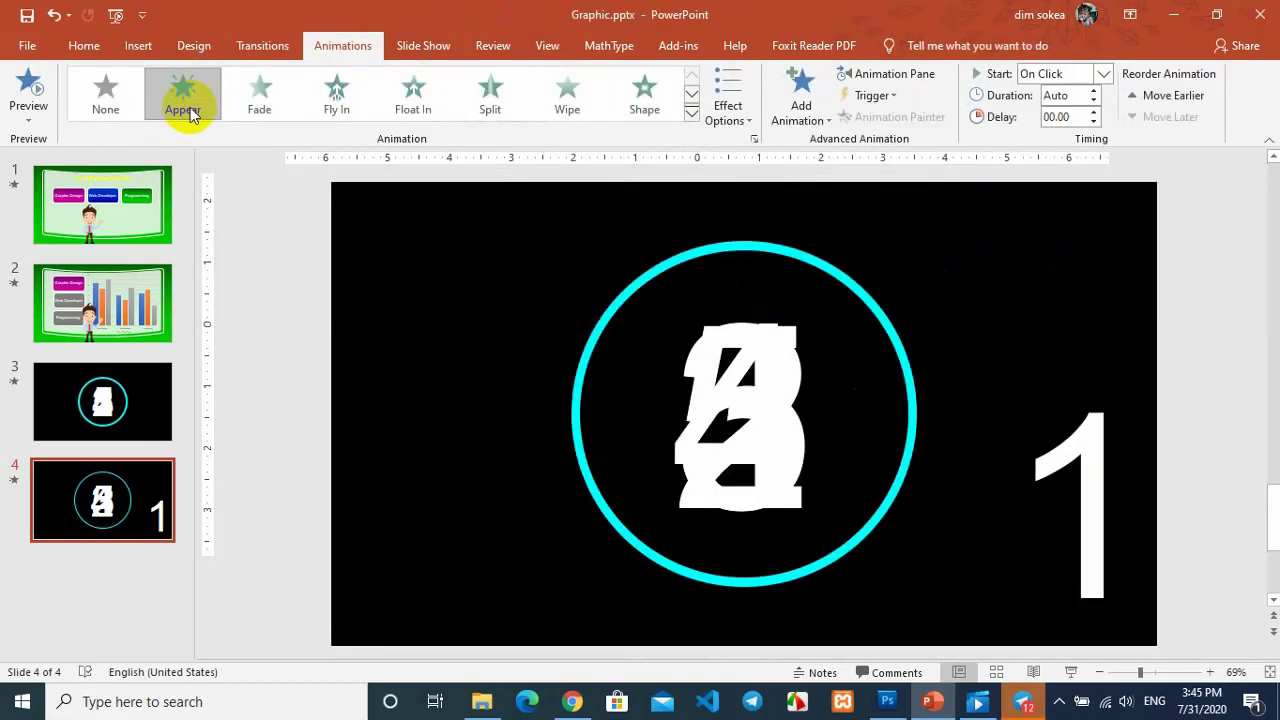
left_click(1108, 78)
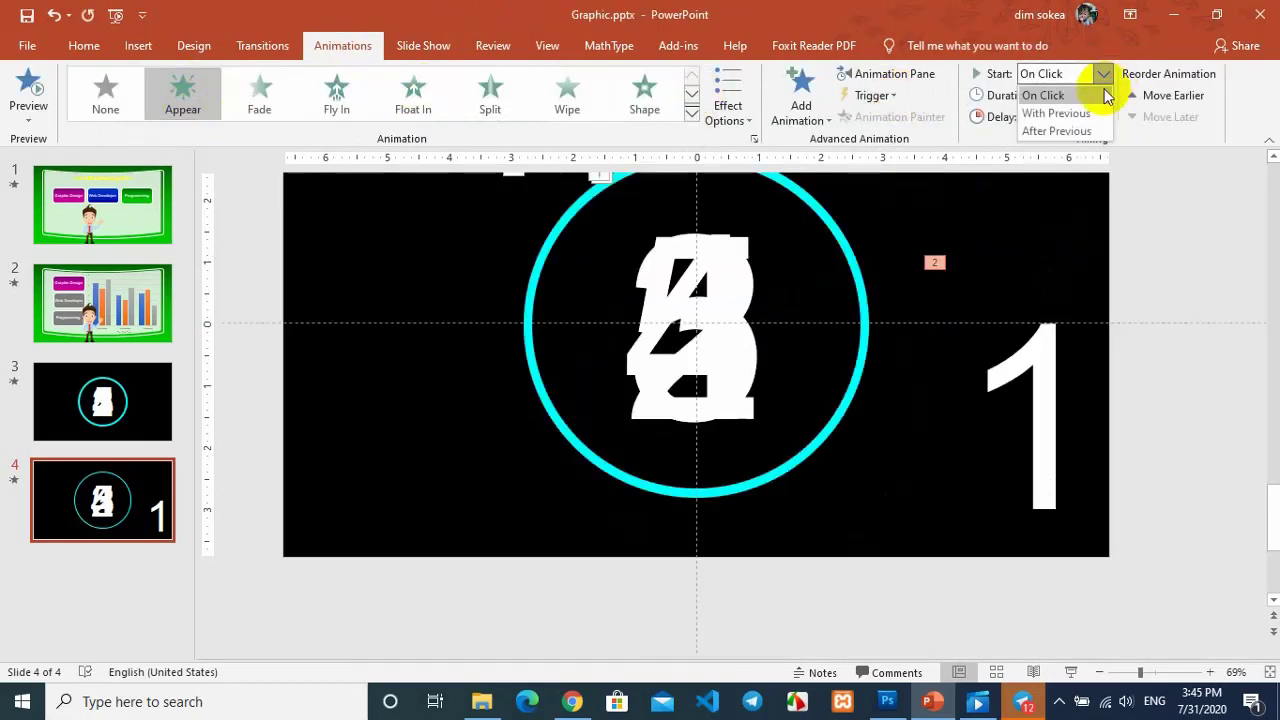
left_click(1091, 114)
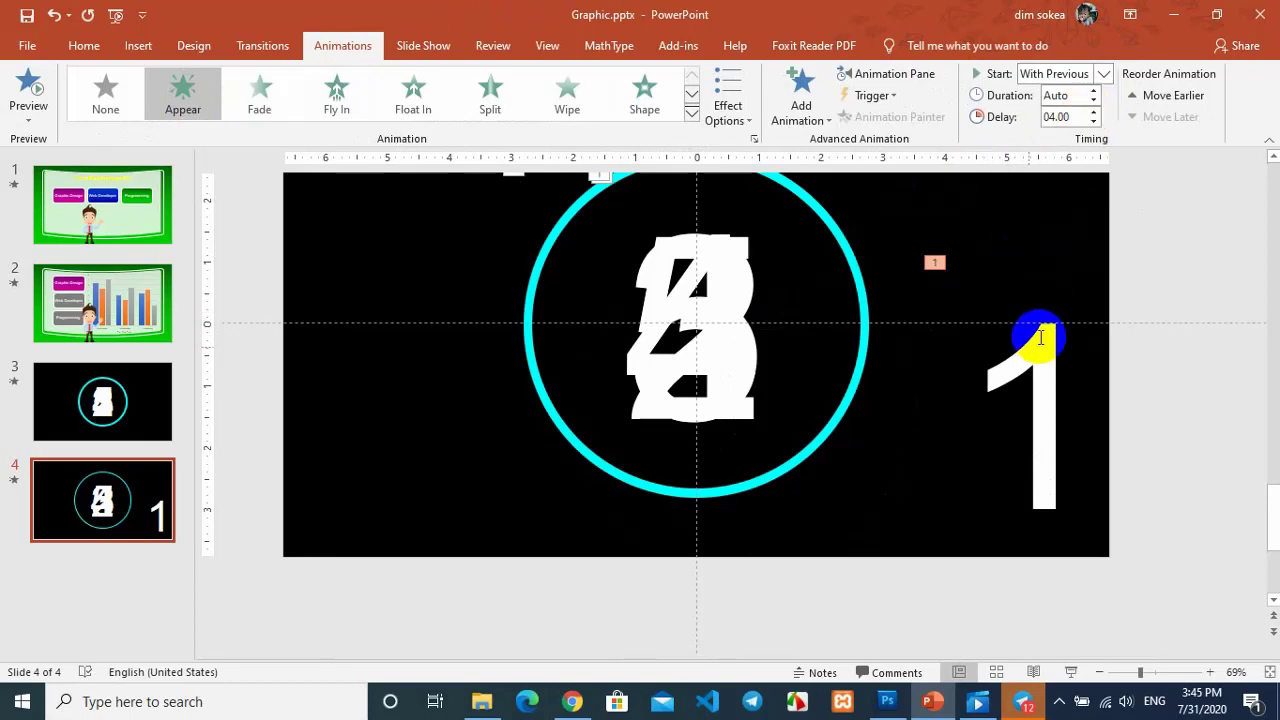
Add a Disappear exit to the 1, With Previous after a 5-second delay
left_click(799, 100)
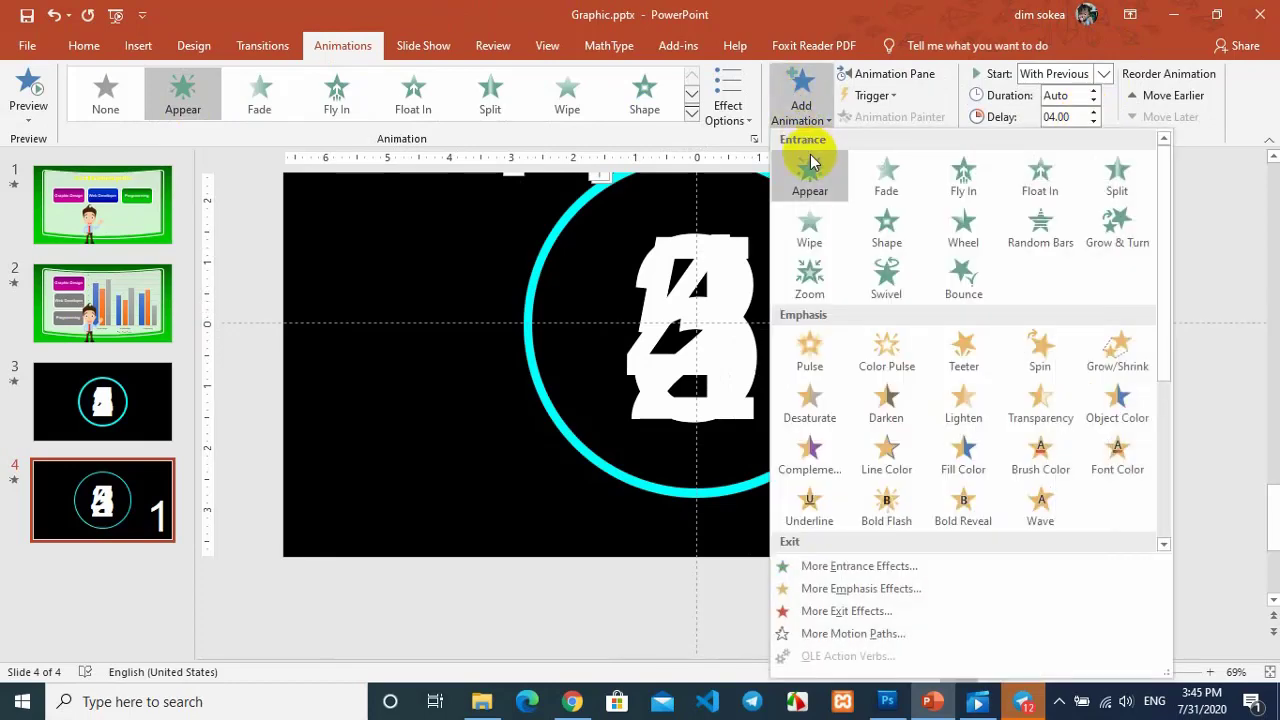
scroll(880, 290, "down", 3)
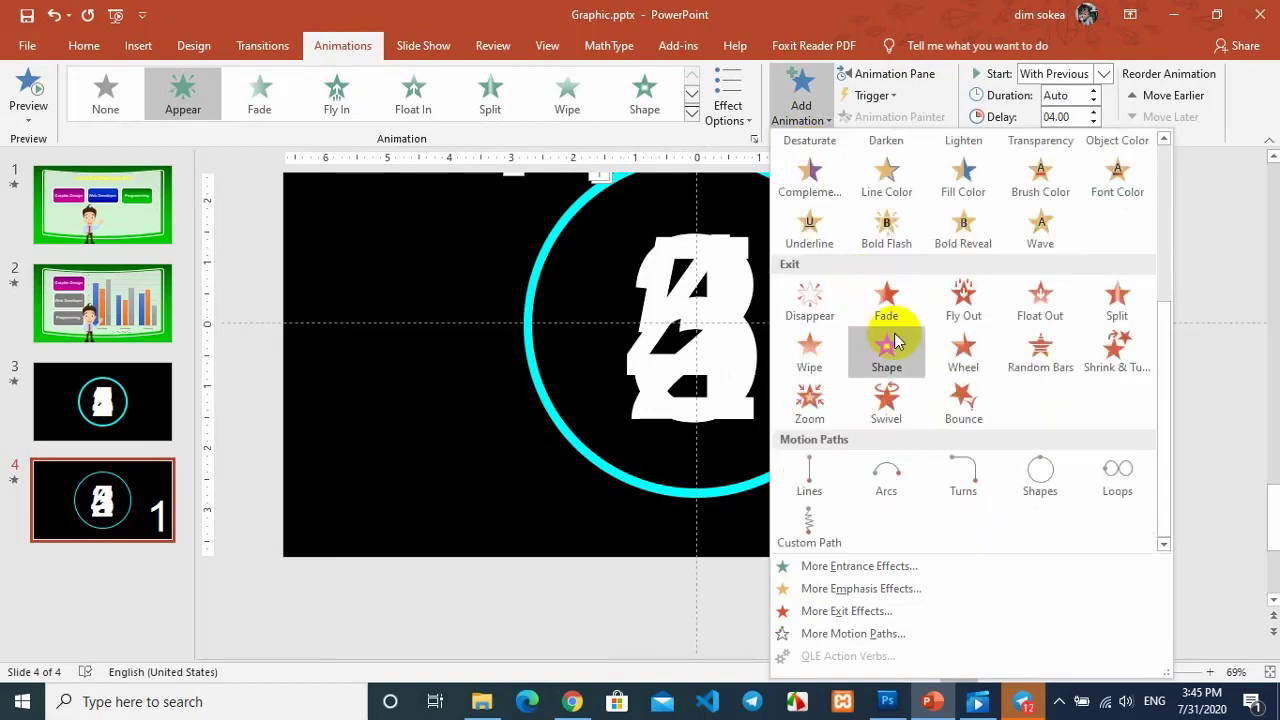
left_click(810, 297)
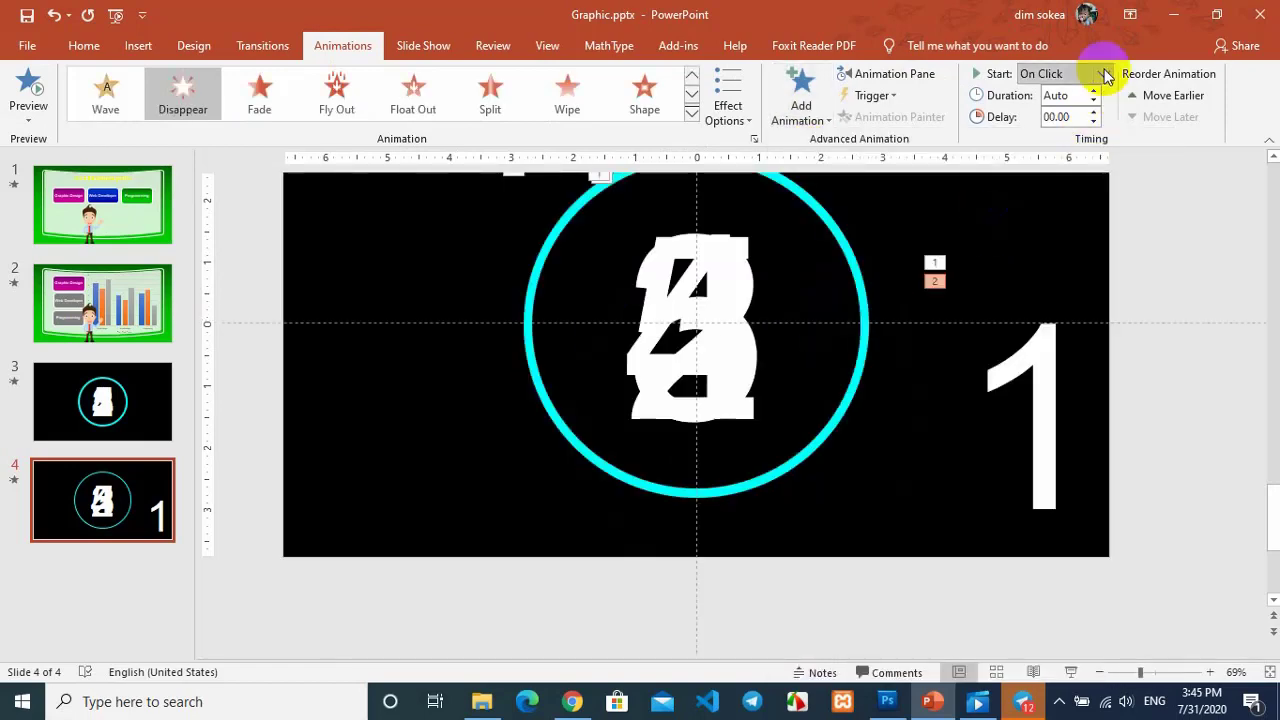
left_click(1104, 74)
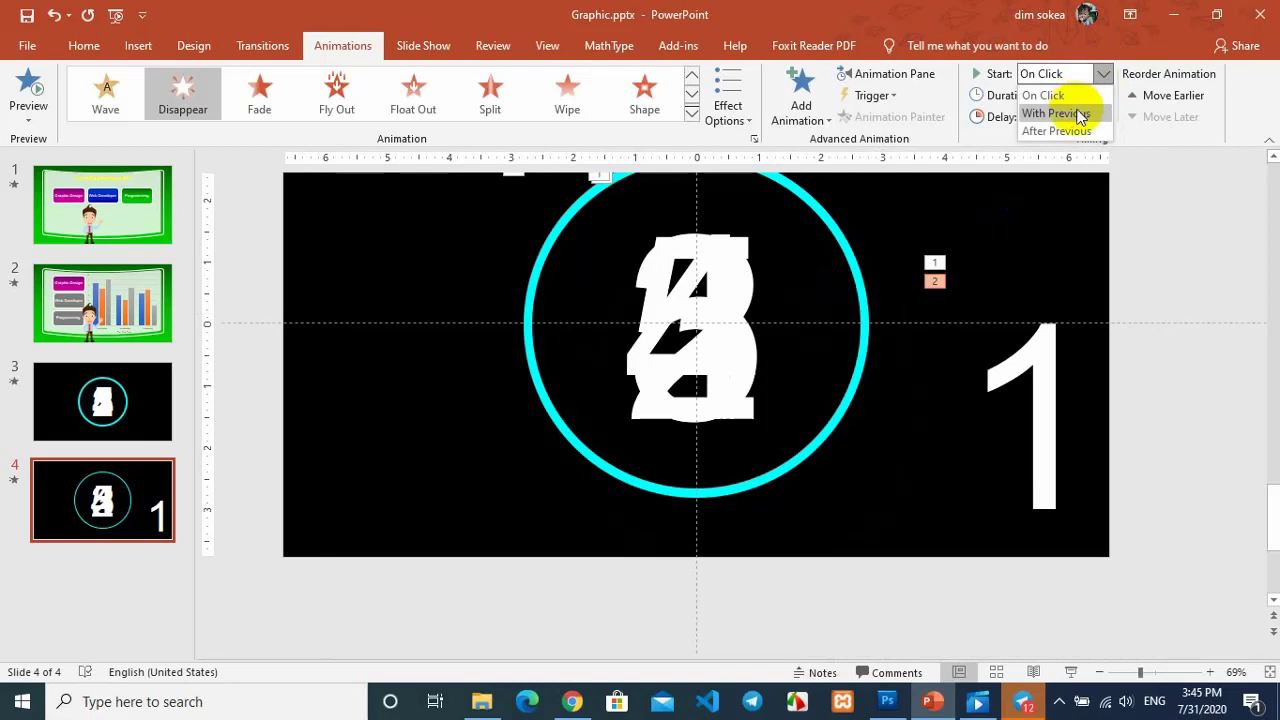
left_click(1077, 113)
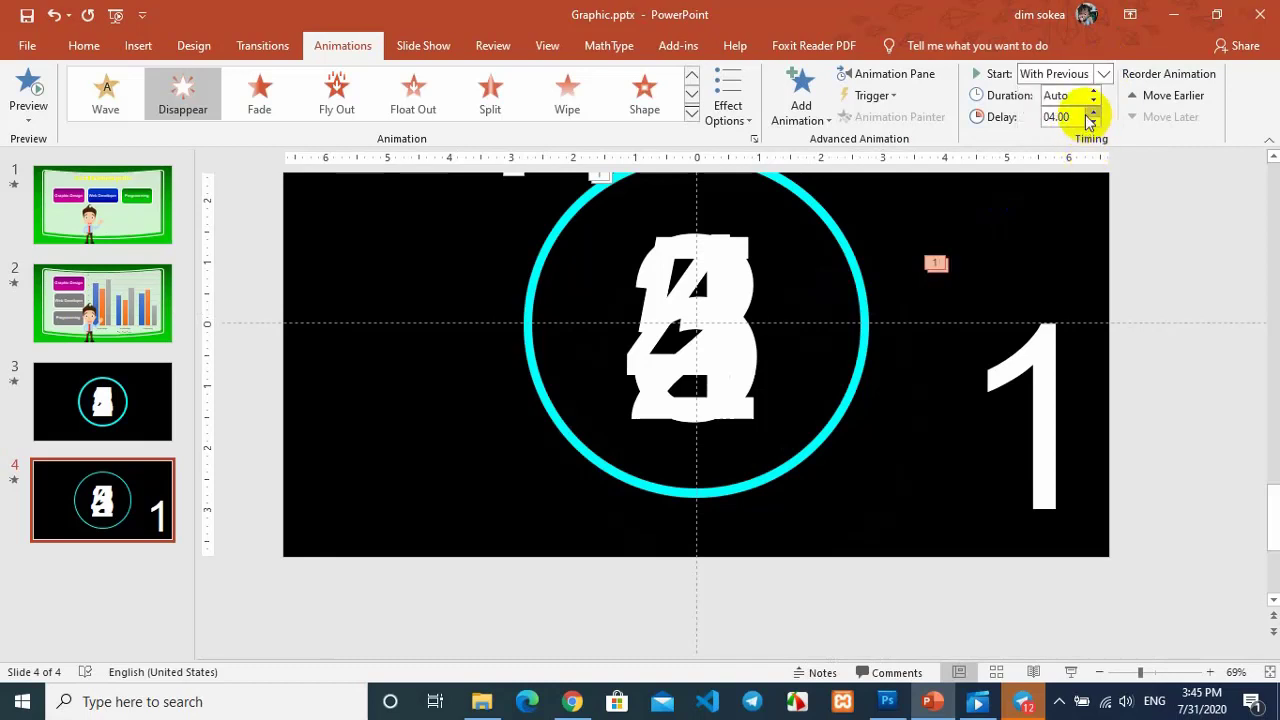
double_click(1092, 113)
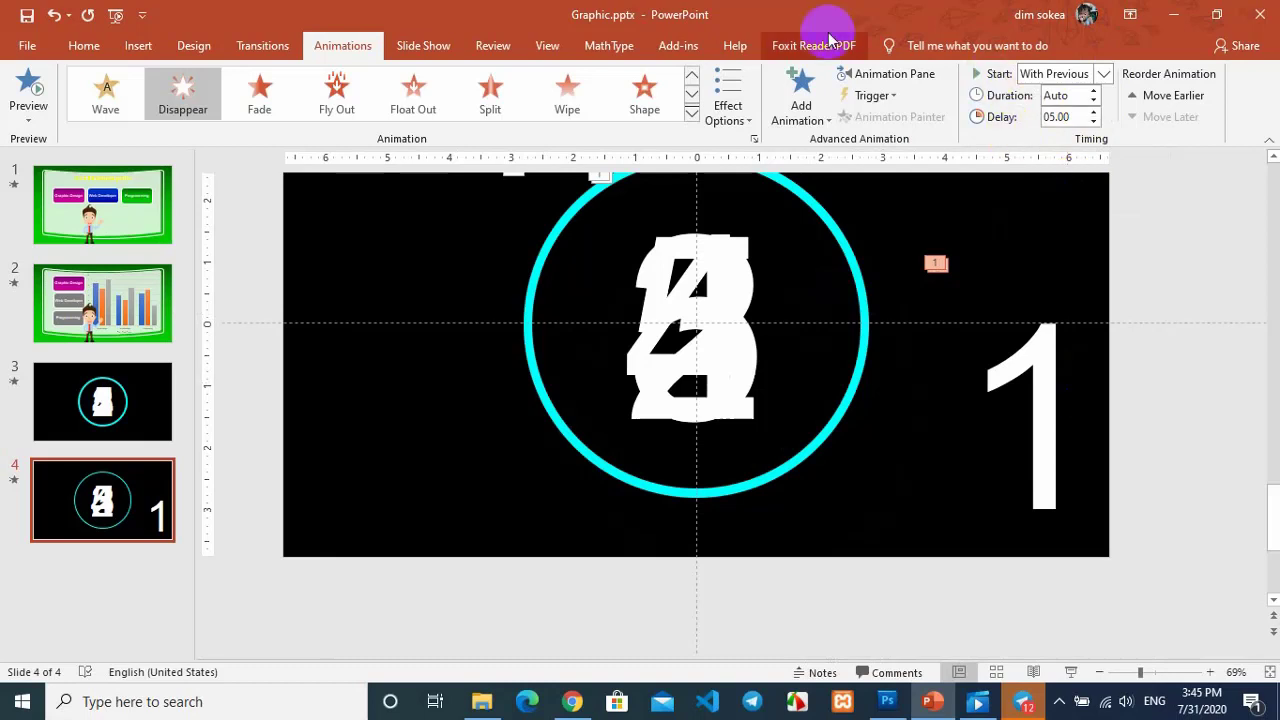
left_click(1049, 342)
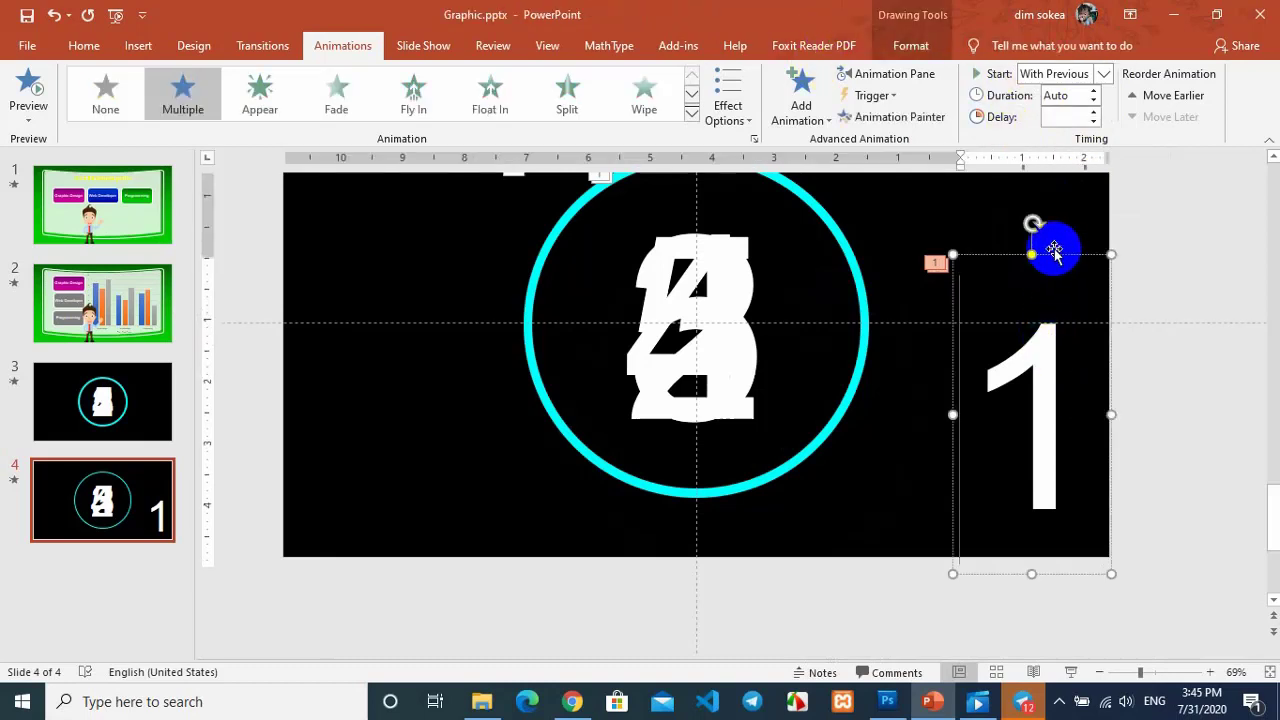
Align the 1 text box to the slide's horizontal centre and vertical middle
left_click(910, 46)
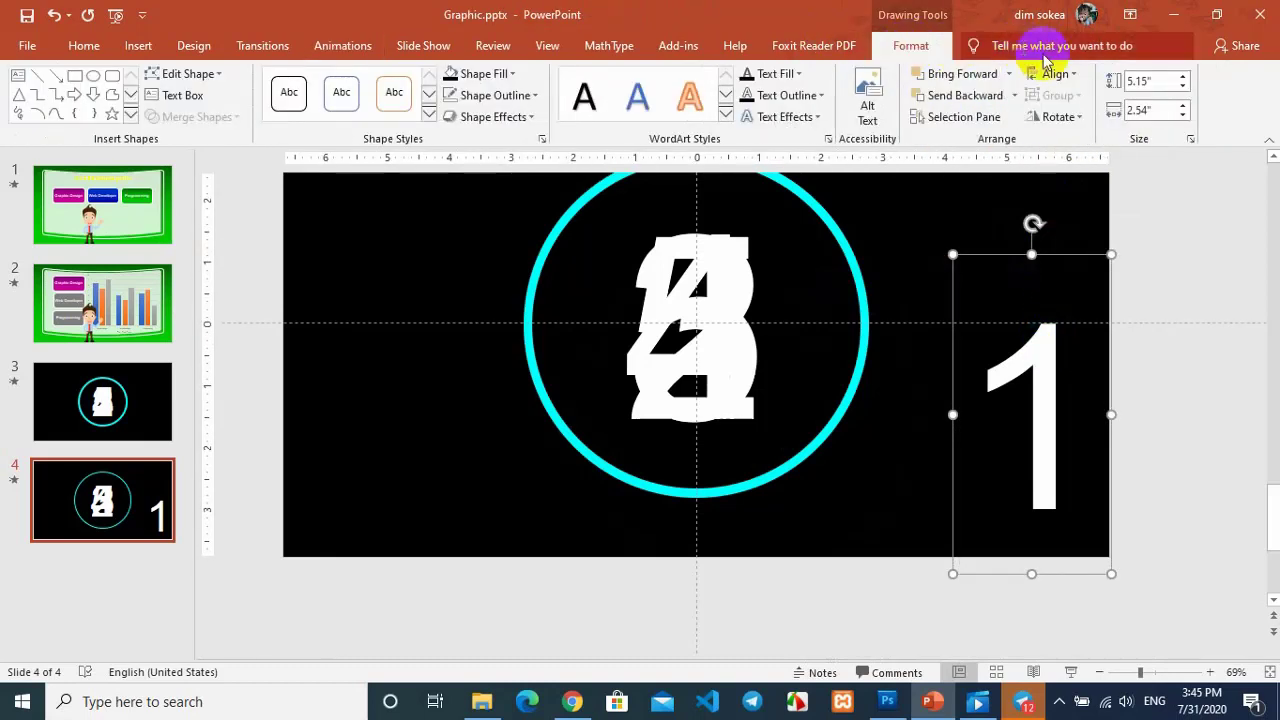
left_click(1055, 74)
left_click(1078, 120)
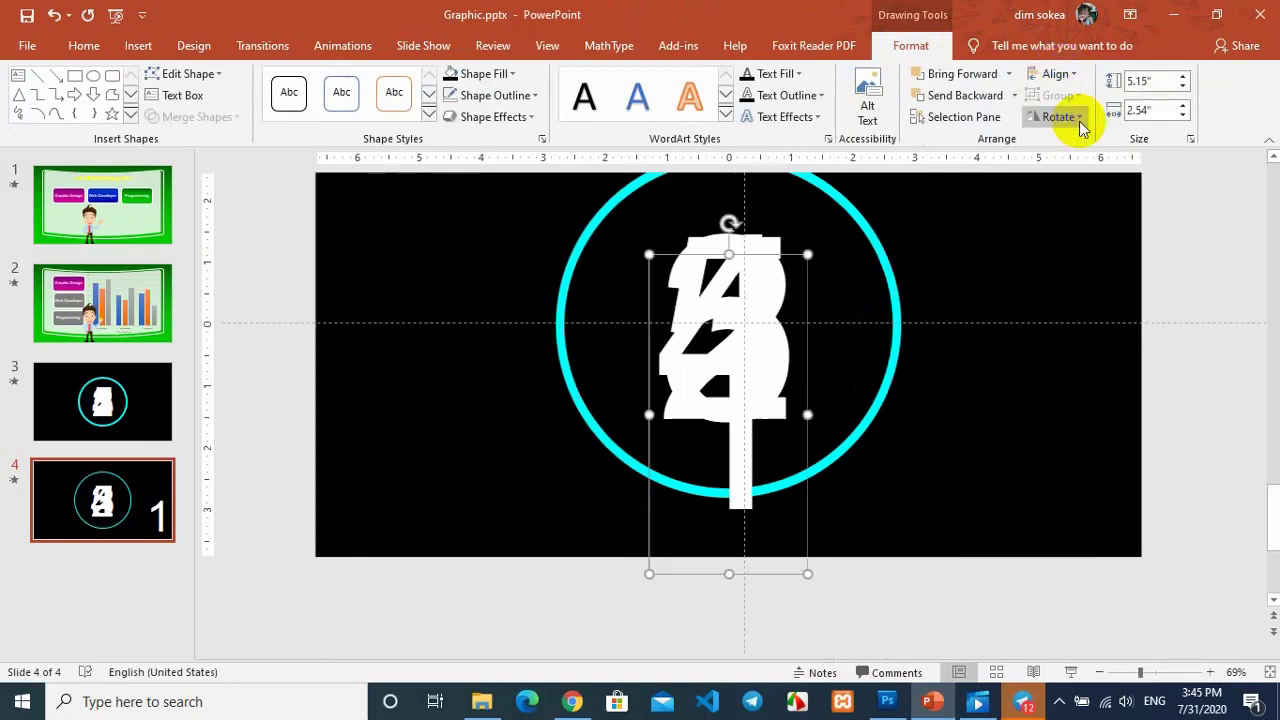
left_click(1057, 74)
left_click(1062, 189)
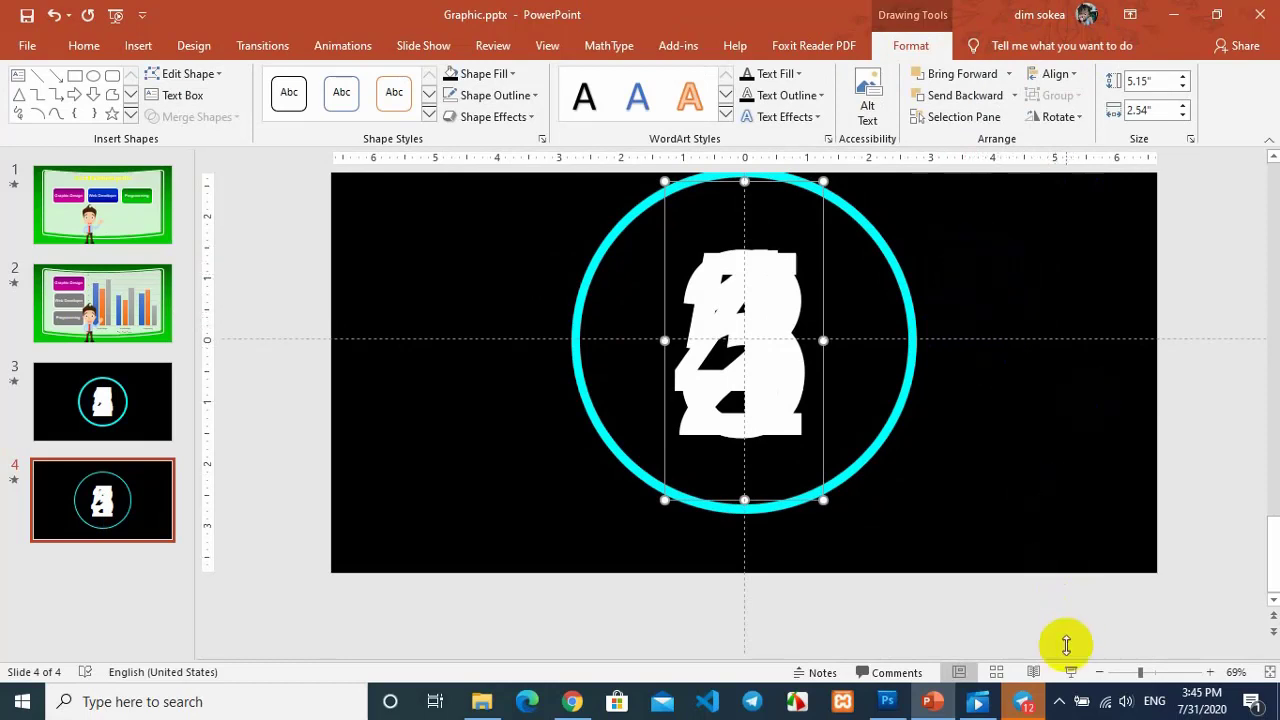
left_click(1070, 672)
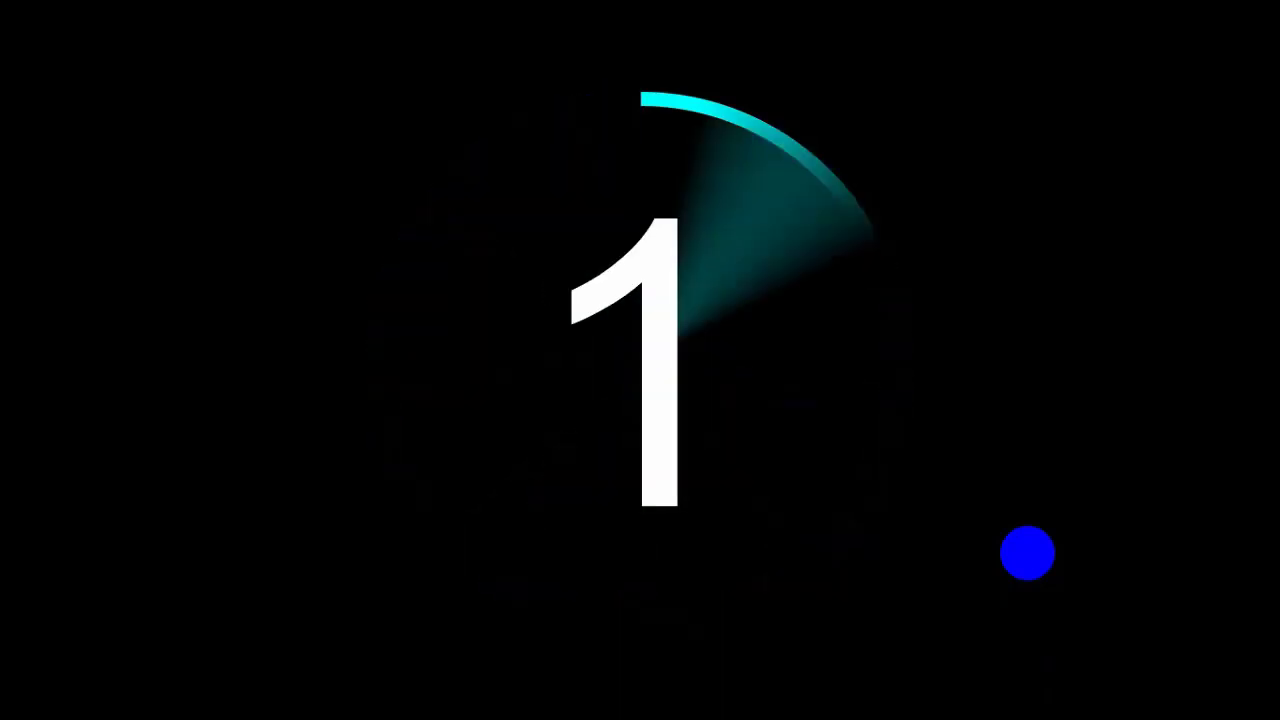
key("Escape")
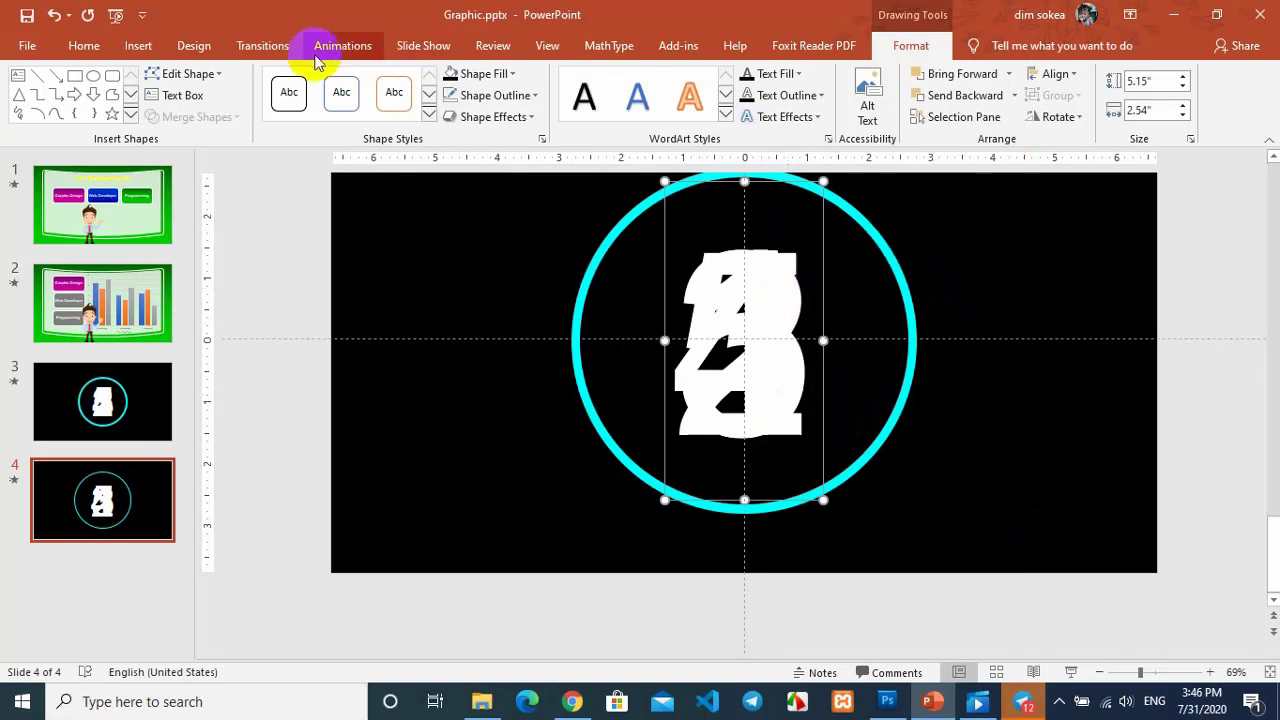
In the Animation Pane, select the digit animations from TextBox 8: 5 through TextBox 7: 1
left_click(318, 53)
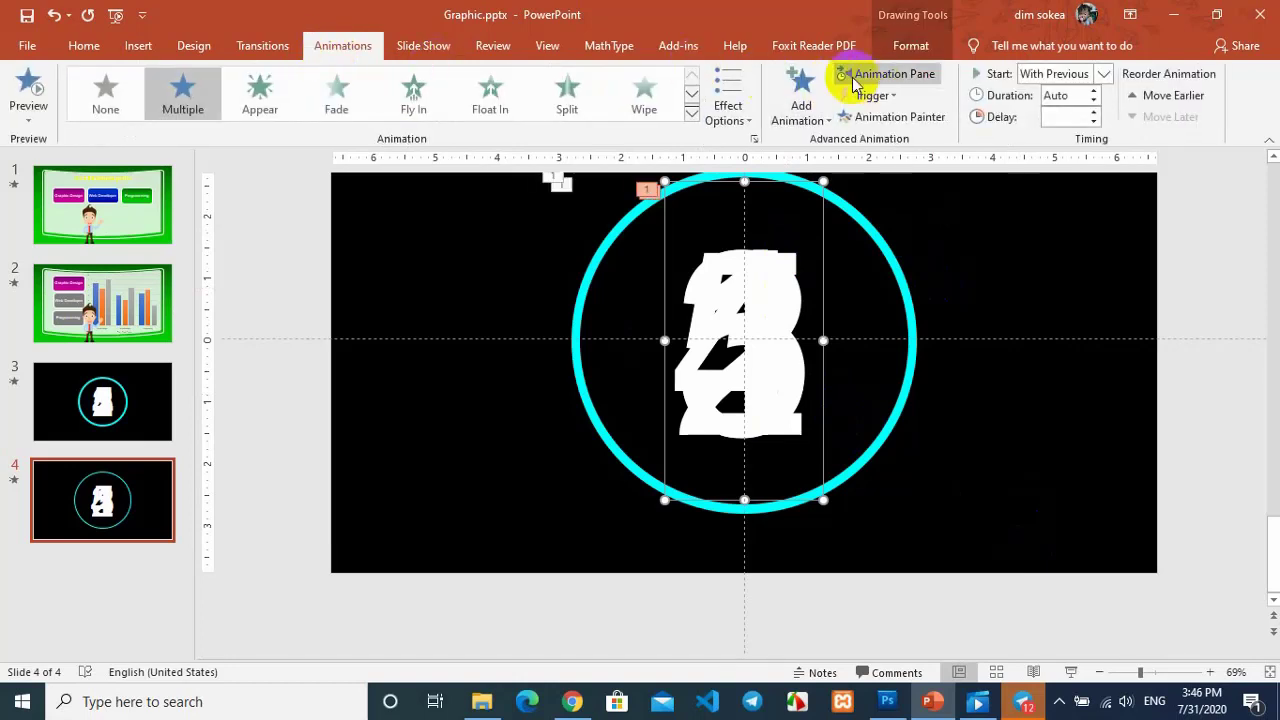
left_click(895, 78)
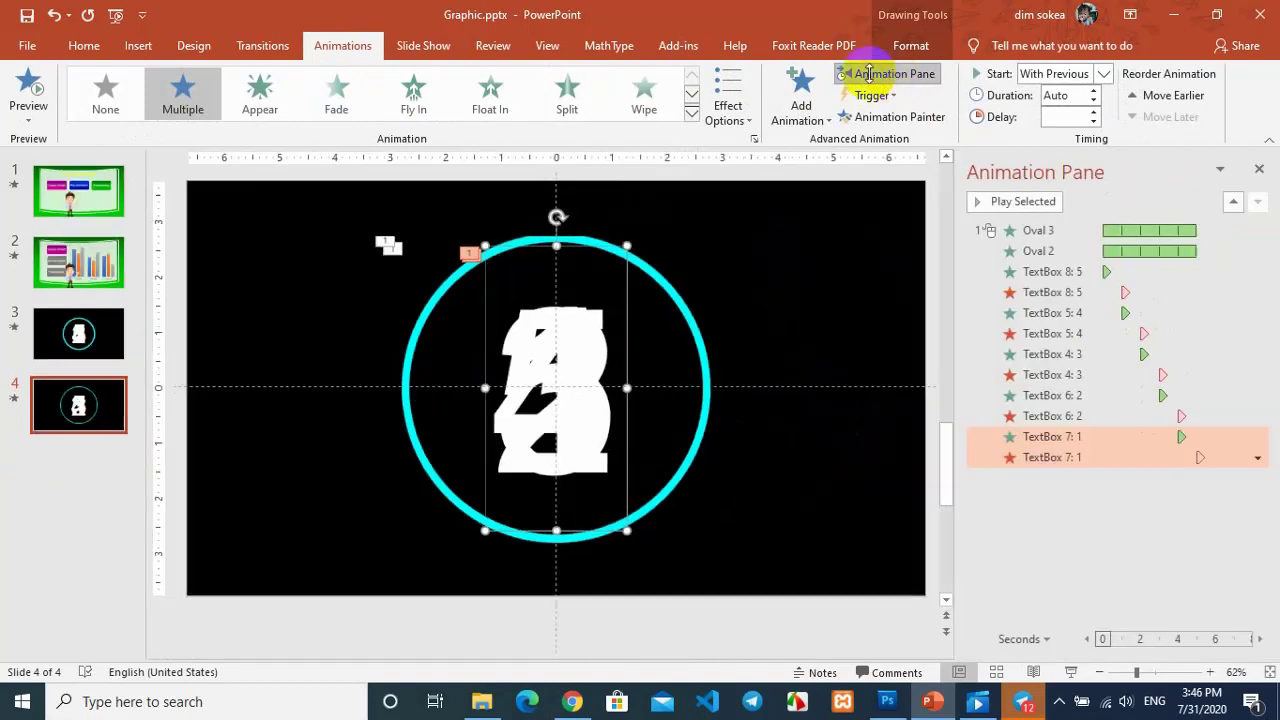
left_click(1165, 500)
left_click(1010, 273)
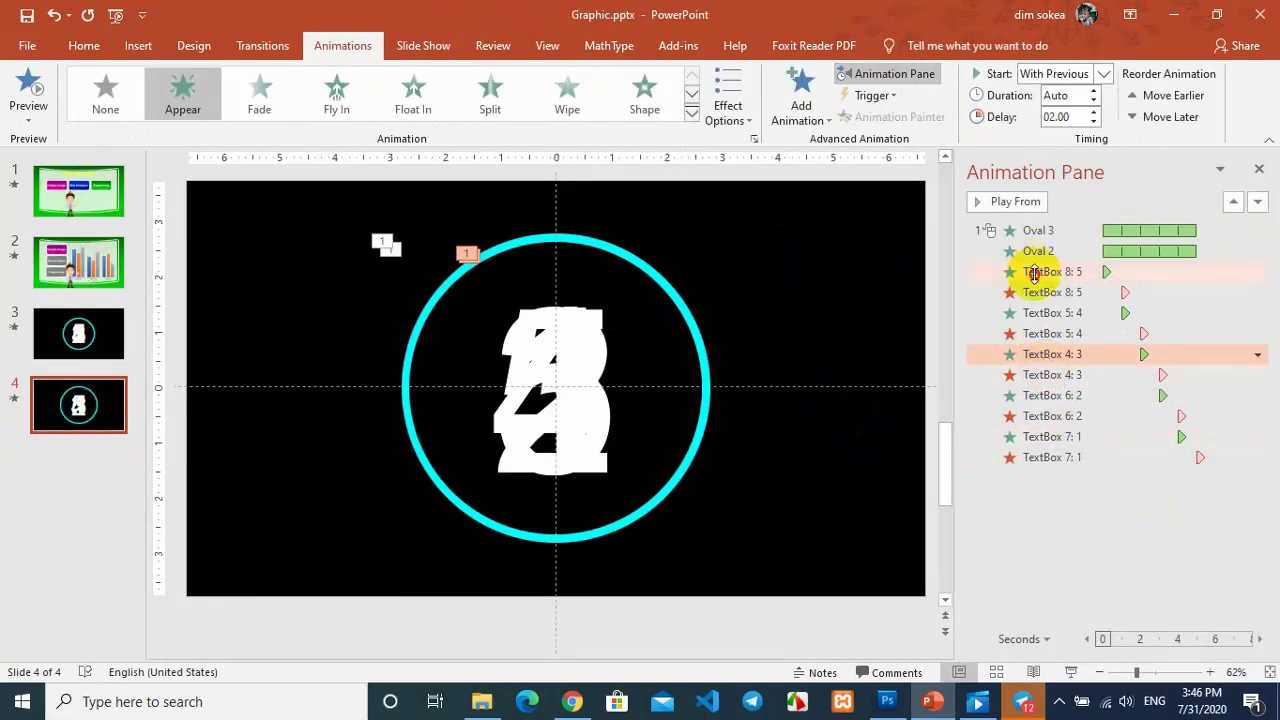
left_click(1066, 460, "shift")
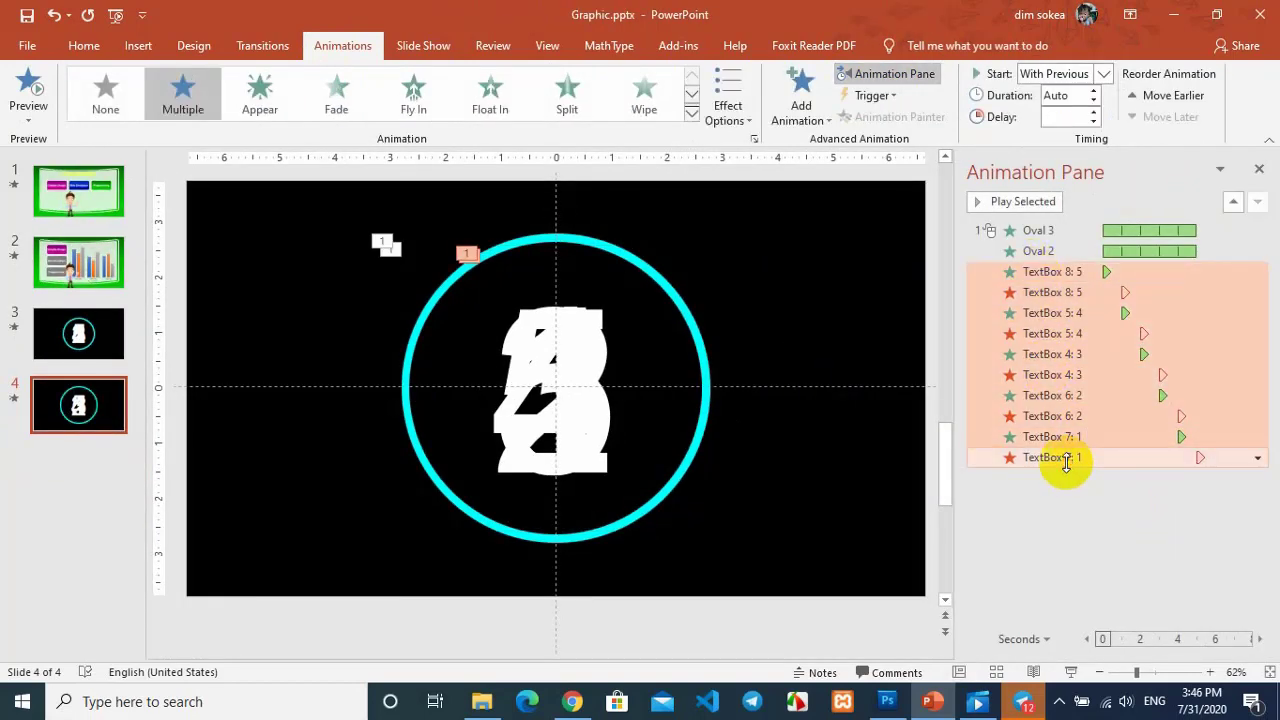
Set the selected animations' effect sound to Click
left_click(1257, 460)
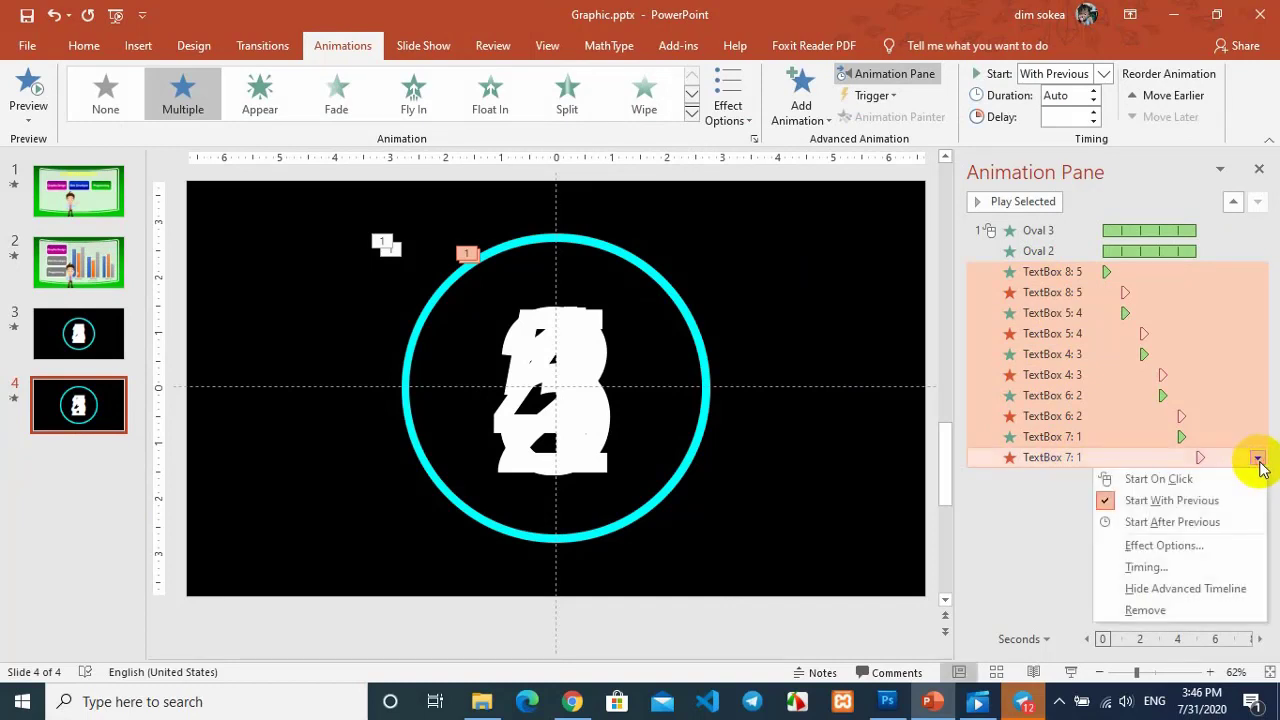
left_click(1196, 548)
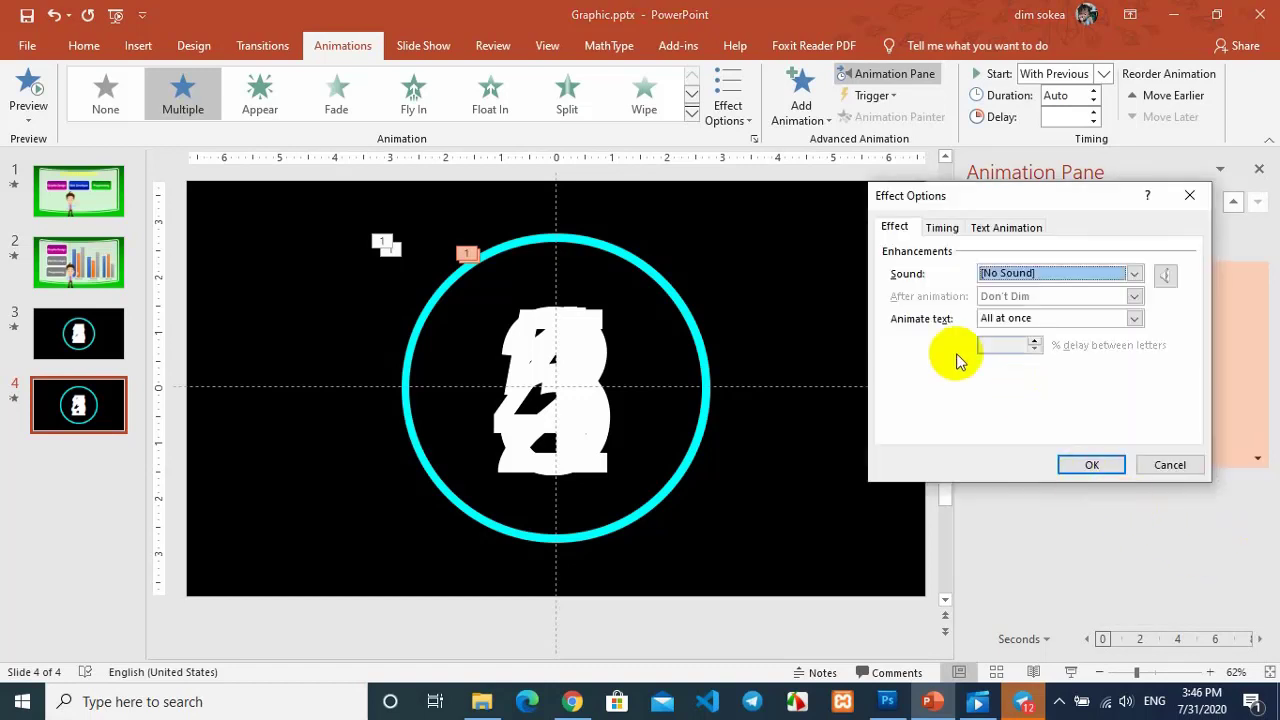
left_click(1134, 273)
scroll(1052, 312, "down", 1)
scroll(1050, 310, "down", 1)
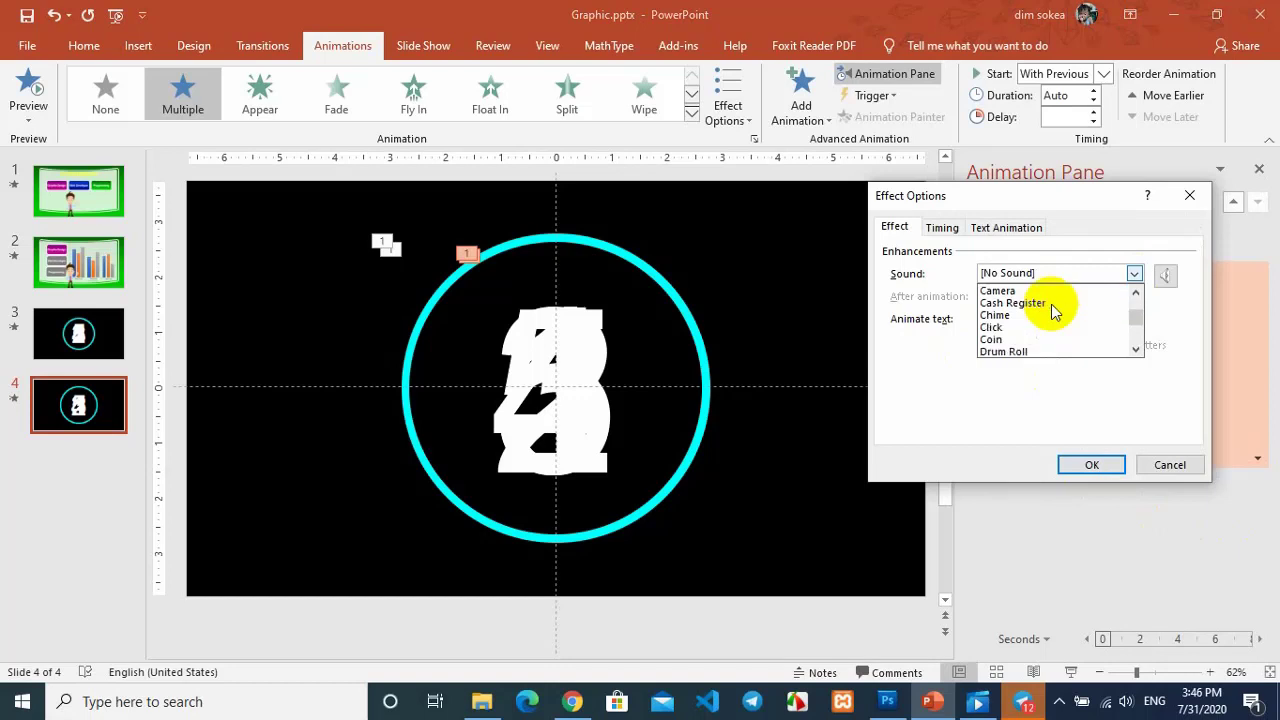
left_click(990, 328)
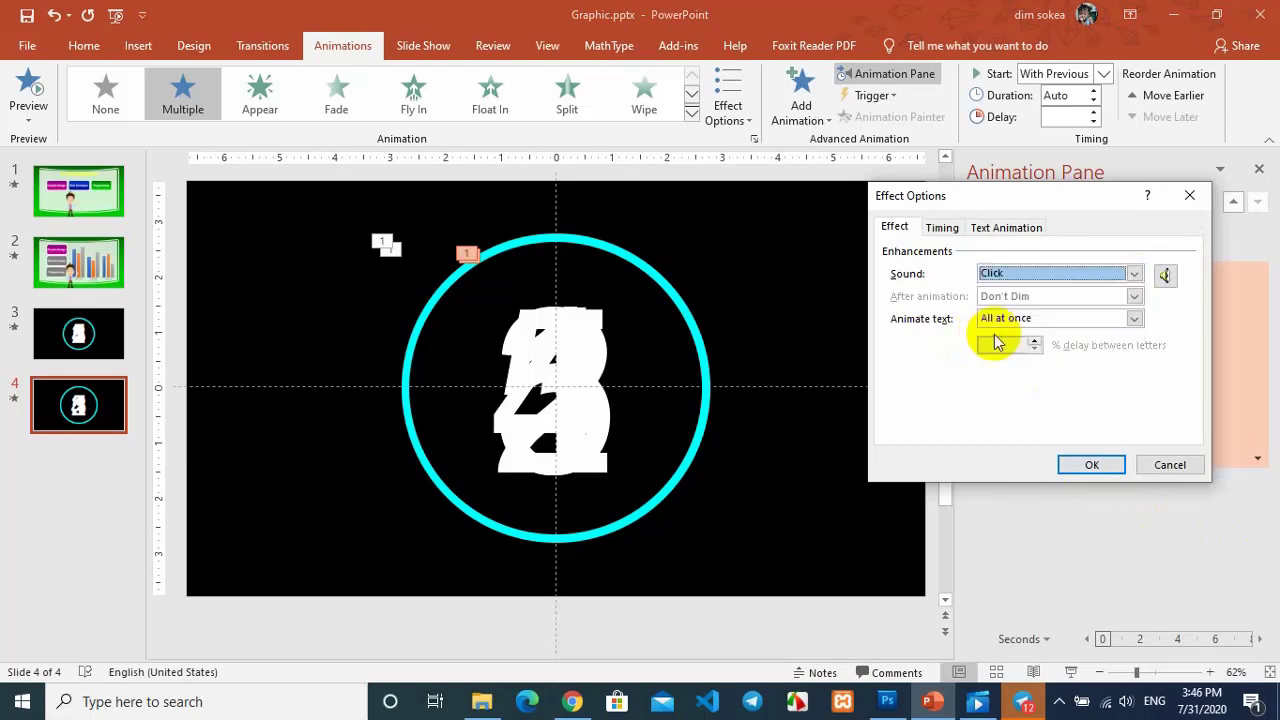
left_click(1081, 467)
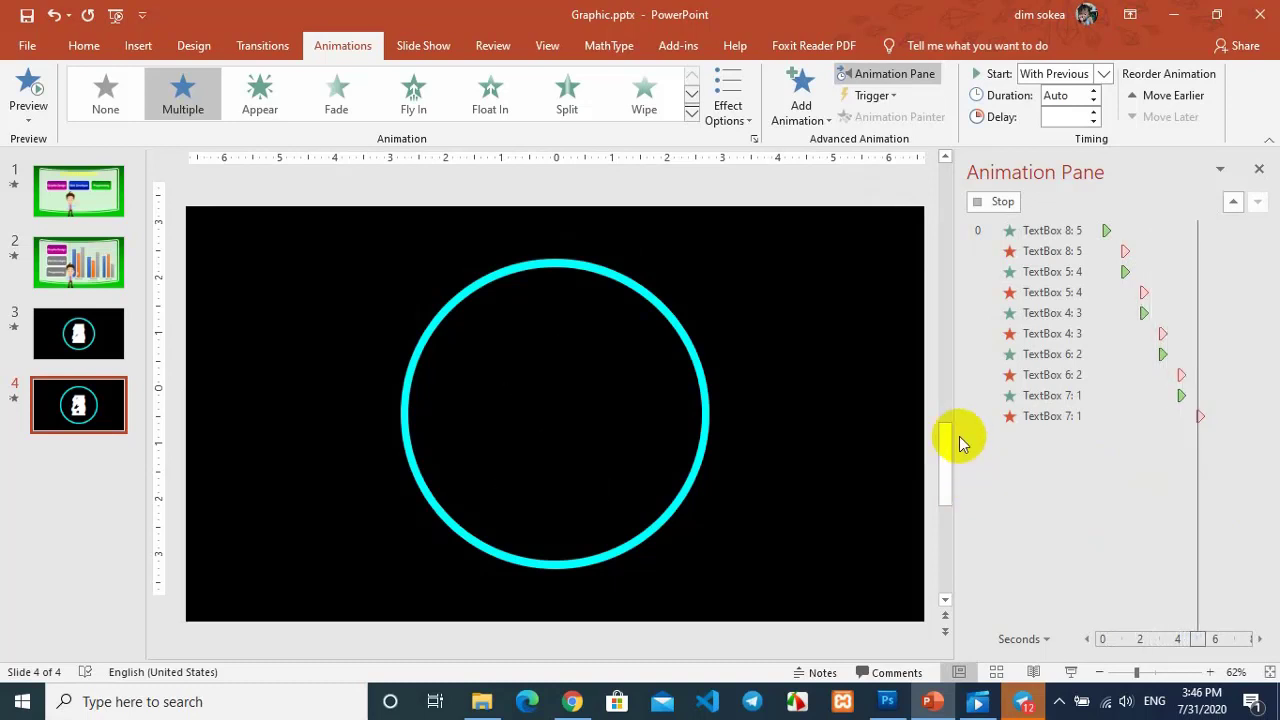
left_click(1070, 672)
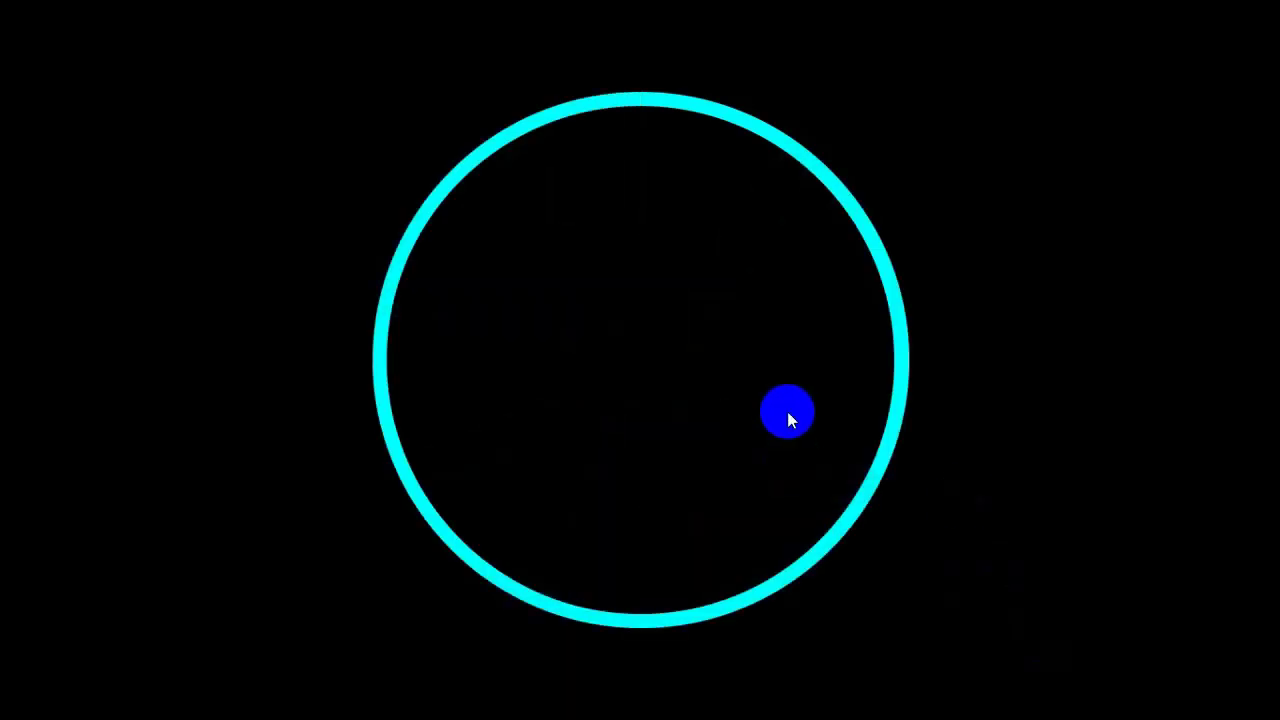
key("Escape")
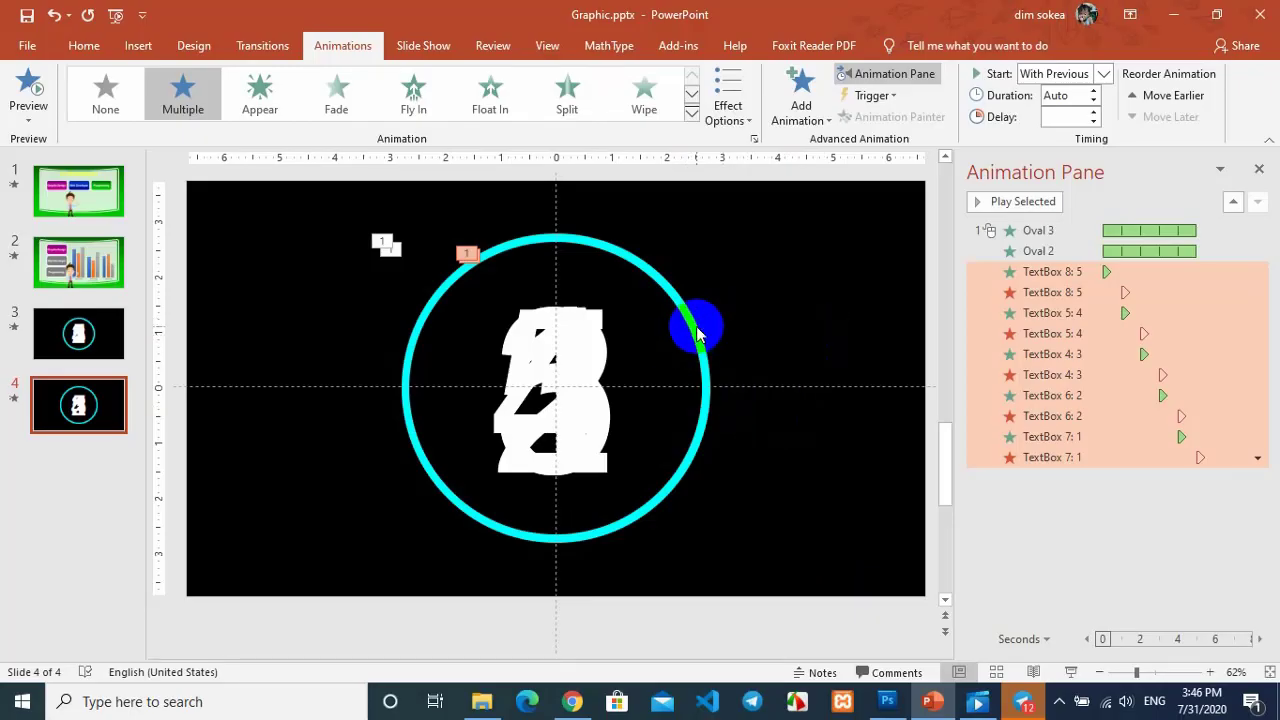